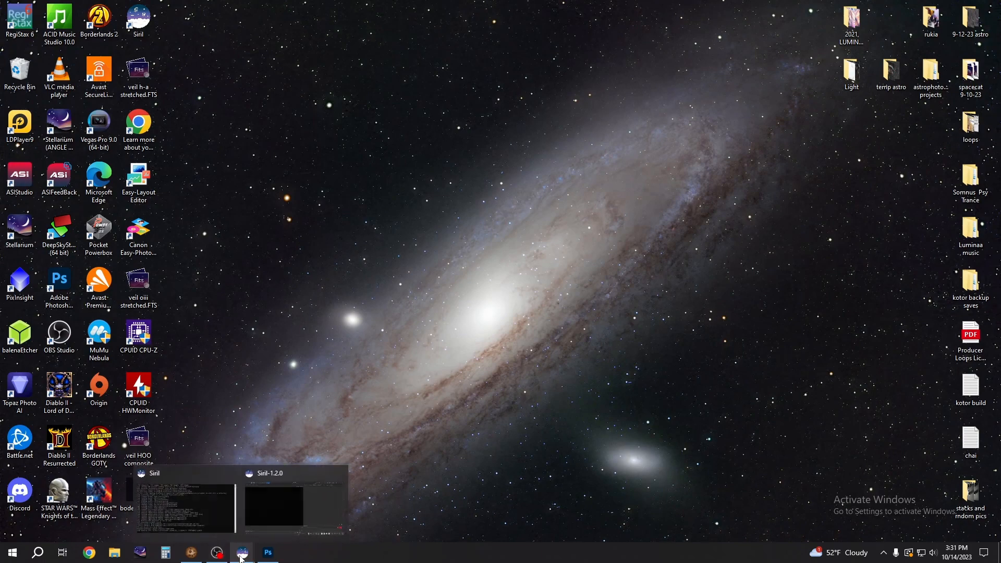
# Switch to Siril and set the Pleiades 135mm image's display mode to AutoStretch.
pyautogui.click(293, 512)
pyautogui.click(293, 508)
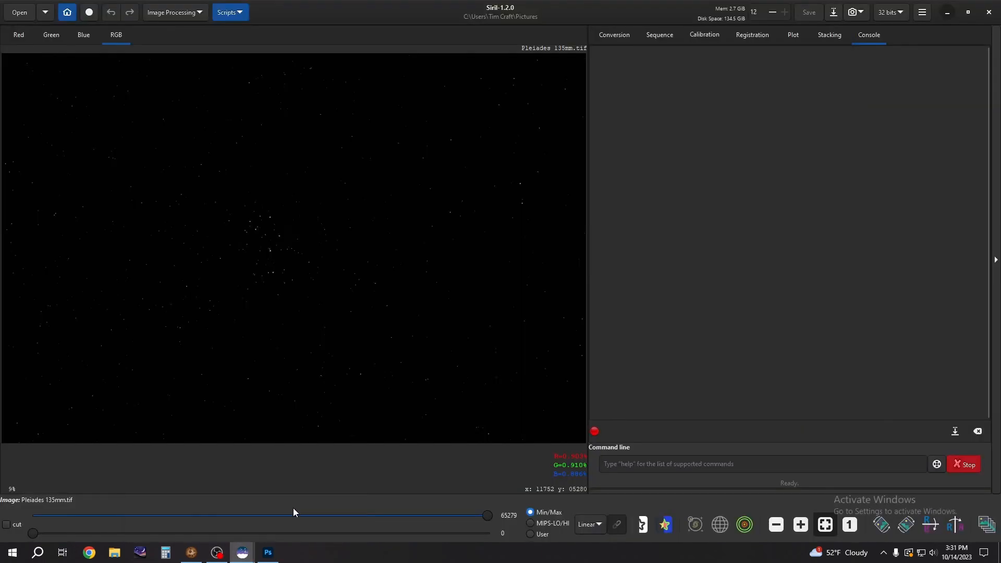
pyautogui.click(18, 12)
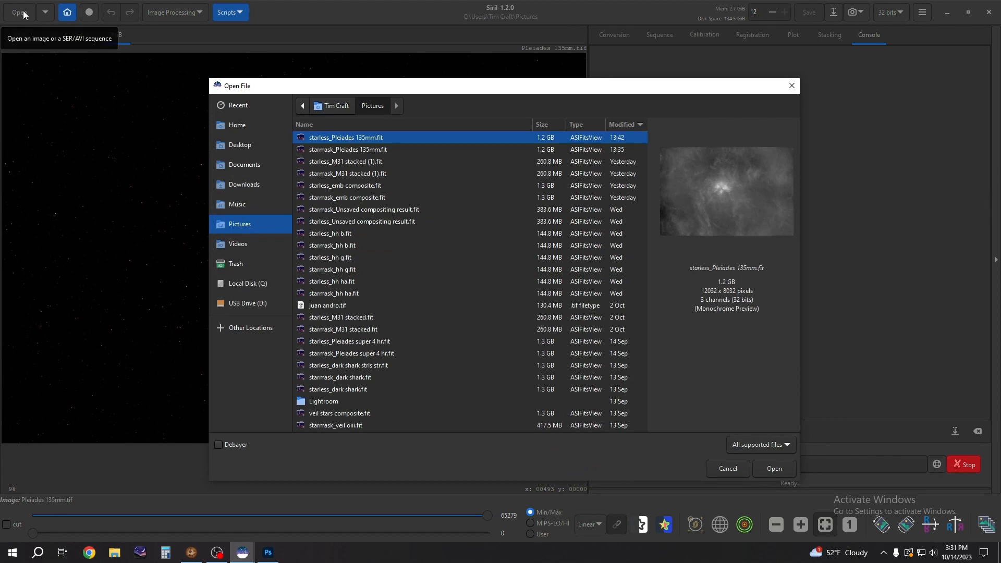
pyautogui.click(792, 86)
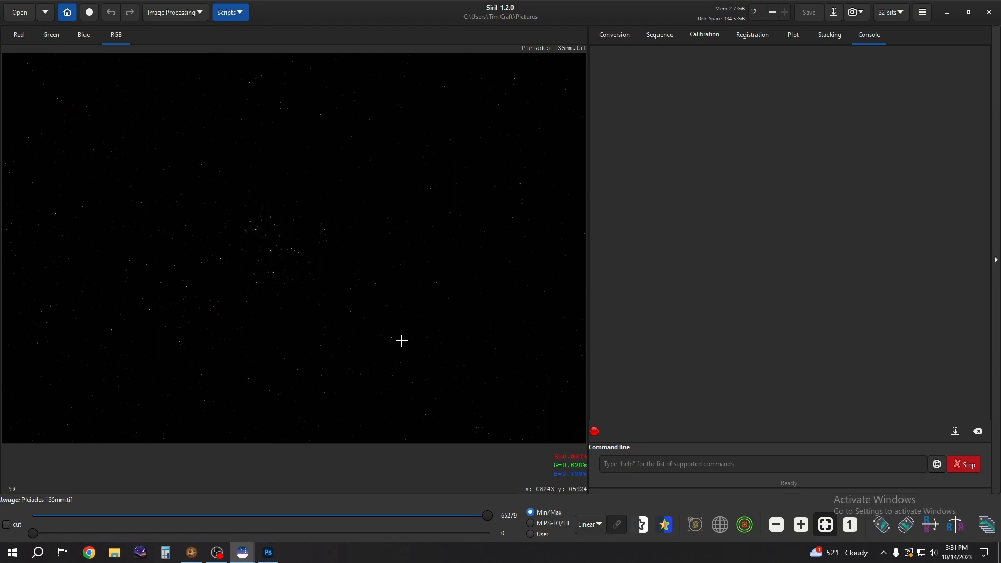
pyautogui.click(596, 524)
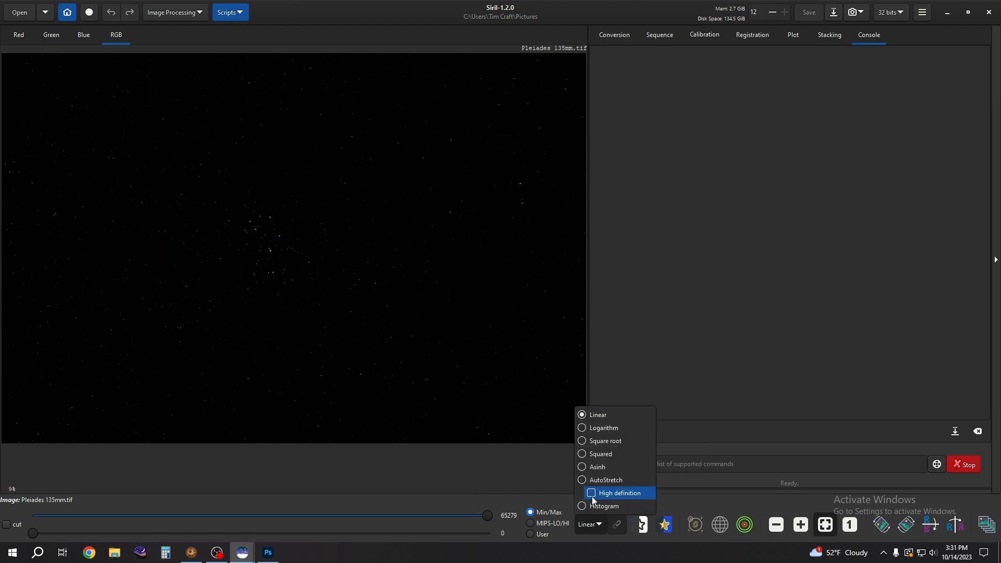
pyautogui.click(605, 479)
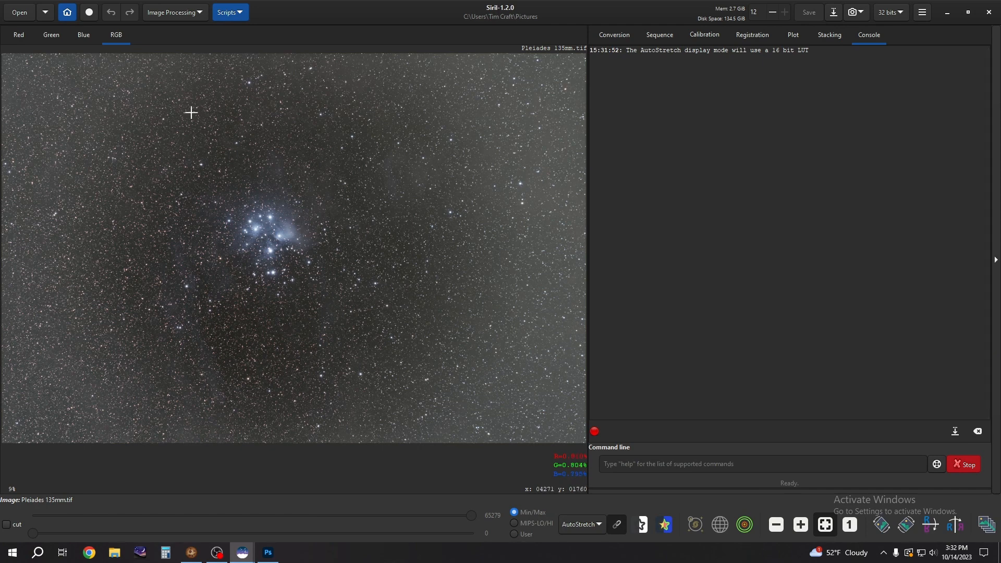
# Place background samples by hand across the sky around the Pleiades, then compute and apply the RBF background extraction with Subtraction.
pyautogui.click(197, 13)
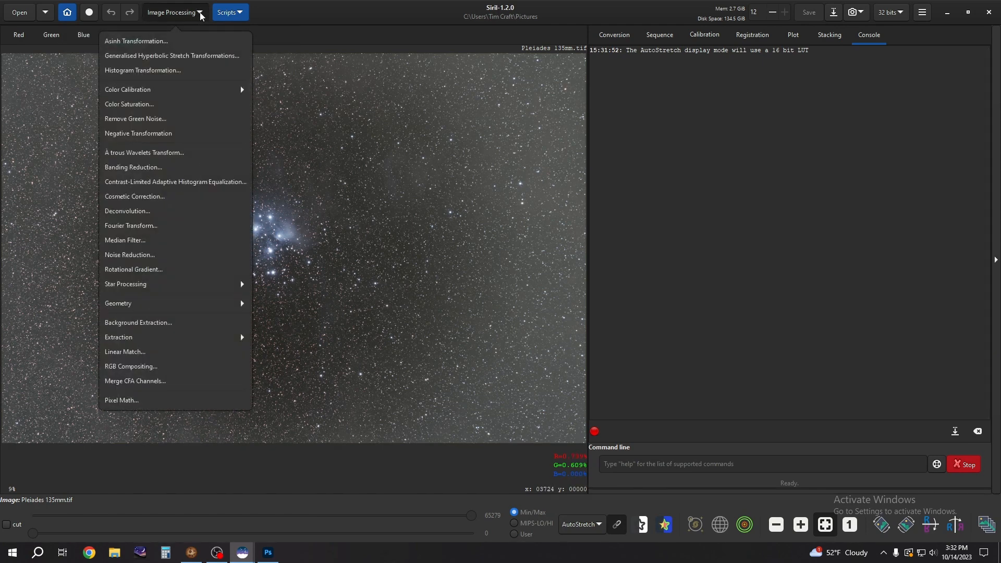
pyautogui.click(134, 324)
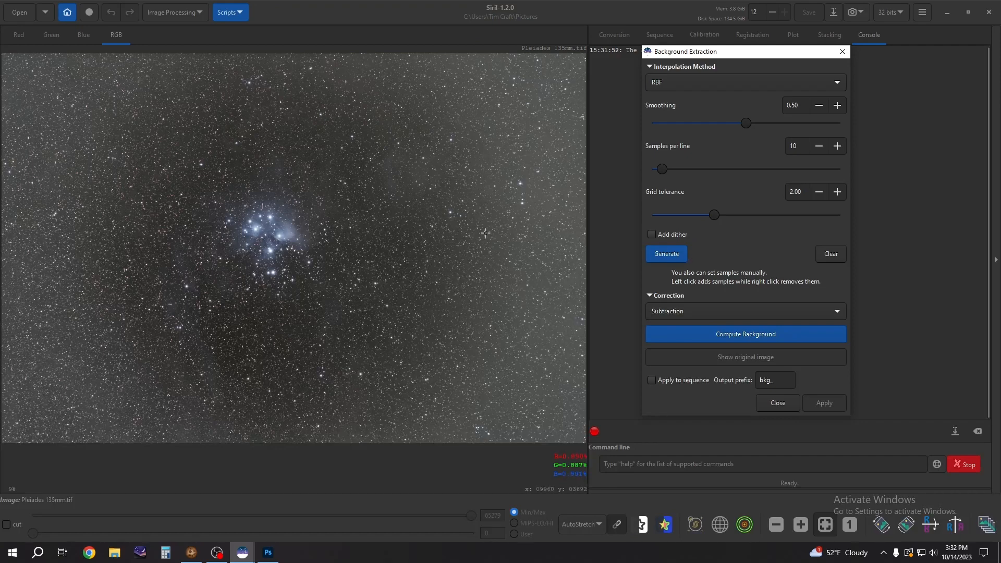
pyautogui.click(565, 401)
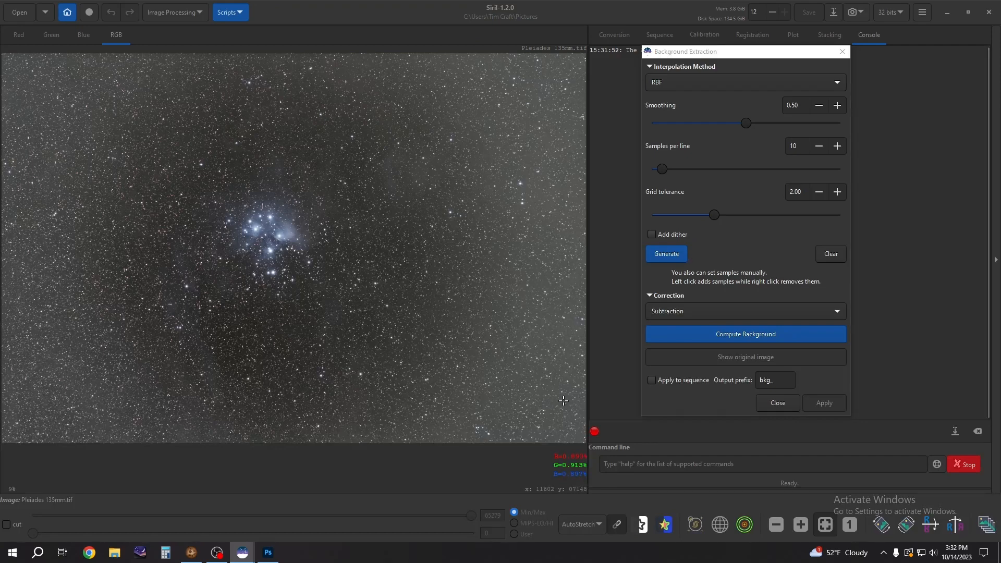
pyautogui.click(513, 401)
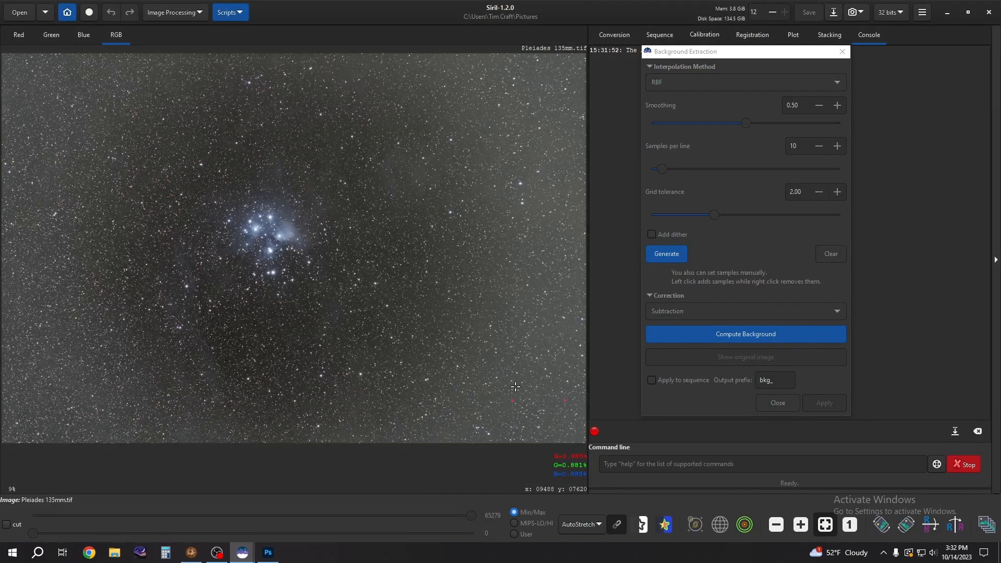
pyautogui.click(463, 424)
pyautogui.click(494, 356)
pyautogui.click(531, 351)
pyautogui.click(569, 278)
pyautogui.click(474, 98)
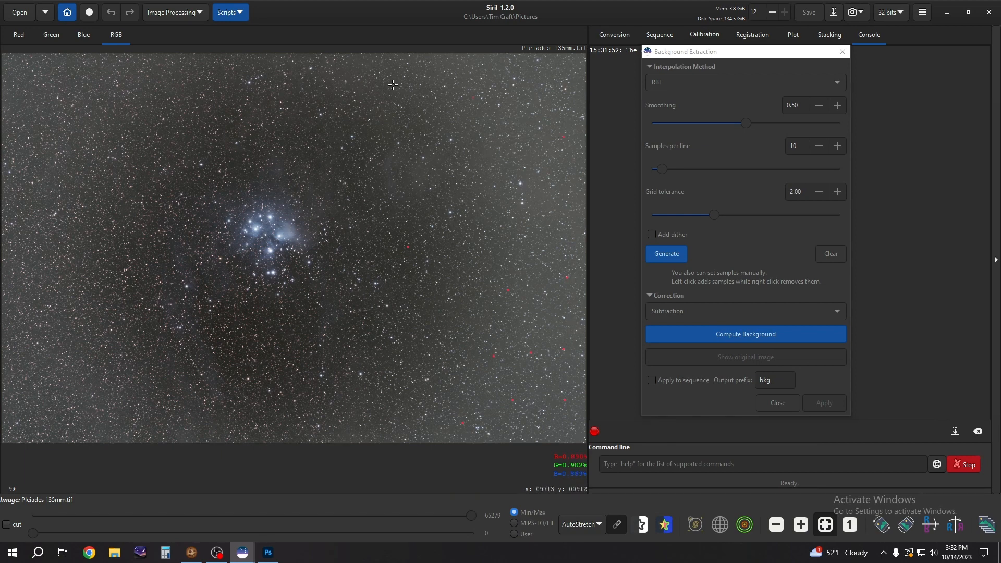
pyautogui.click(453, 64)
pyautogui.click(274, 345)
pyautogui.click(232, 331)
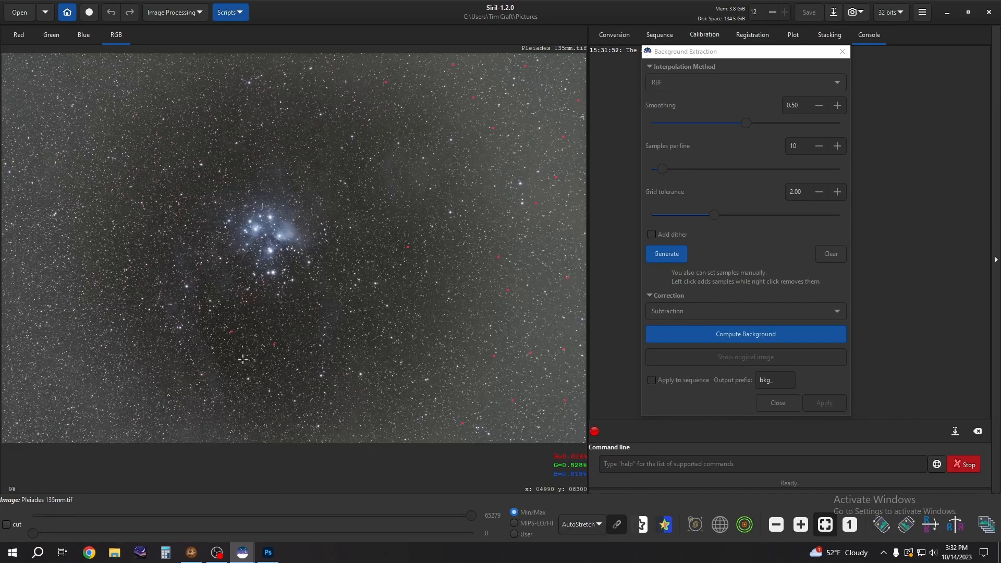
pyautogui.click(114, 379)
pyautogui.click(51, 331)
pyautogui.click(21, 382)
pyautogui.click(62, 424)
pyautogui.click(25, 317)
pyautogui.click(79, 260)
pyautogui.click(20, 190)
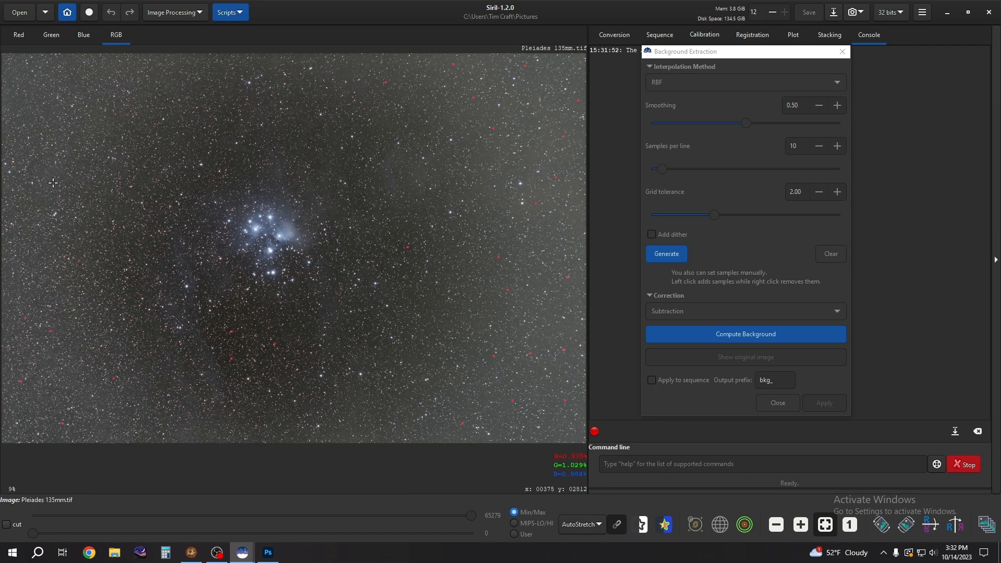
pyautogui.click(9, 110)
pyautogui.click(86, 127)
pyautogui.click(190, 93)
pyautogui.click(130, 77)
pyautogui.click(207, 319)
pyautogui.click(90, 169)
pyautogui.click(15, 72)
pyautogui.click(69, 383)
pyautogui.click(432, 428)
pyautogui.click(489, 308)
pyautogui.click(482, 197)
pyautogui.click(437, 102)
pyautogui.click(404, 67)
pyautogui.click(80, 304)
pyautogui.click(132, 396)
pyautogui.click(761, 337)
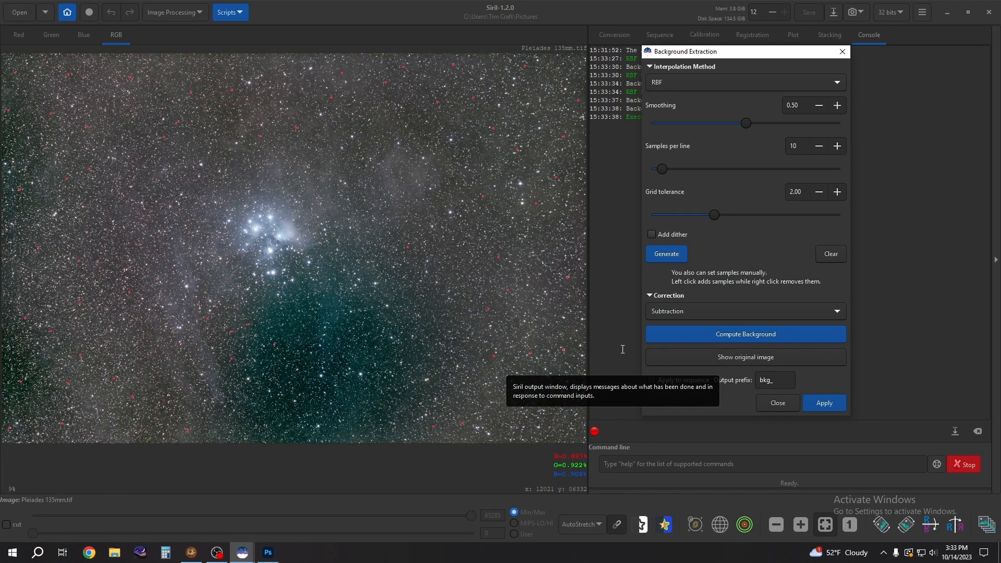
pyautogui.click(826, 407)
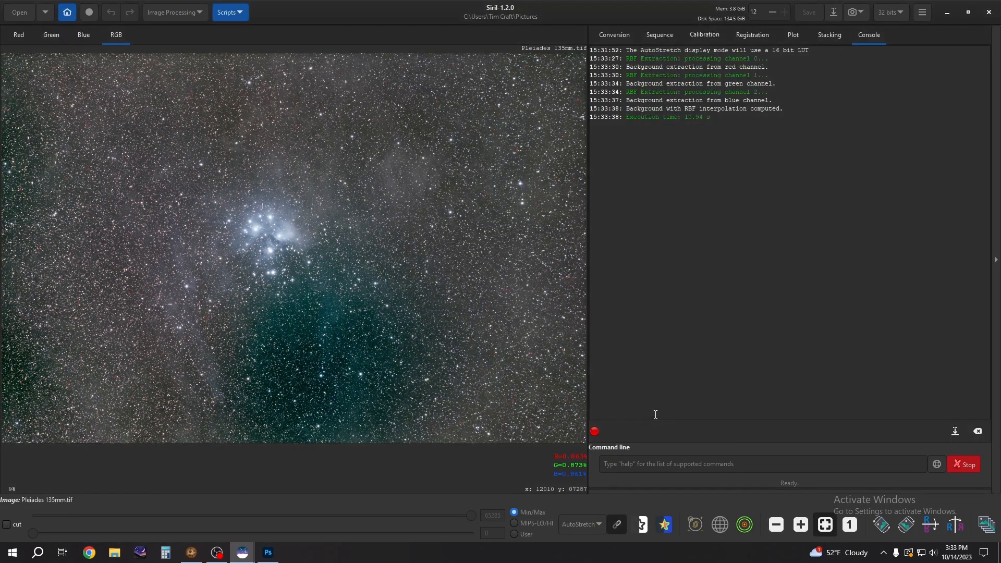
# Run a second background extraction with hand-placed samples over the green patch and the outer sky, and apply the computed correction.
pyautogui.click(170, 16)
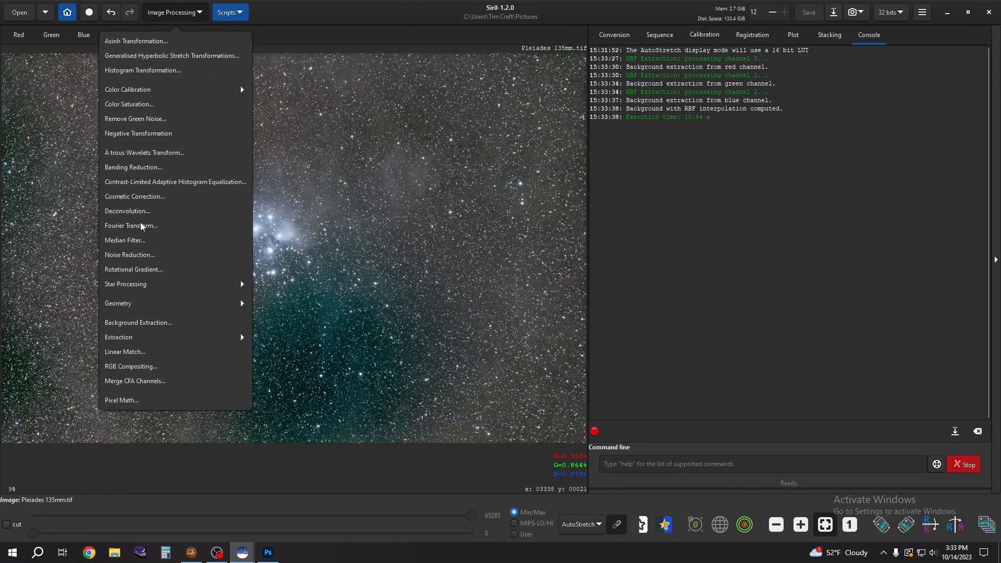
pyautogui.click(127, 324)
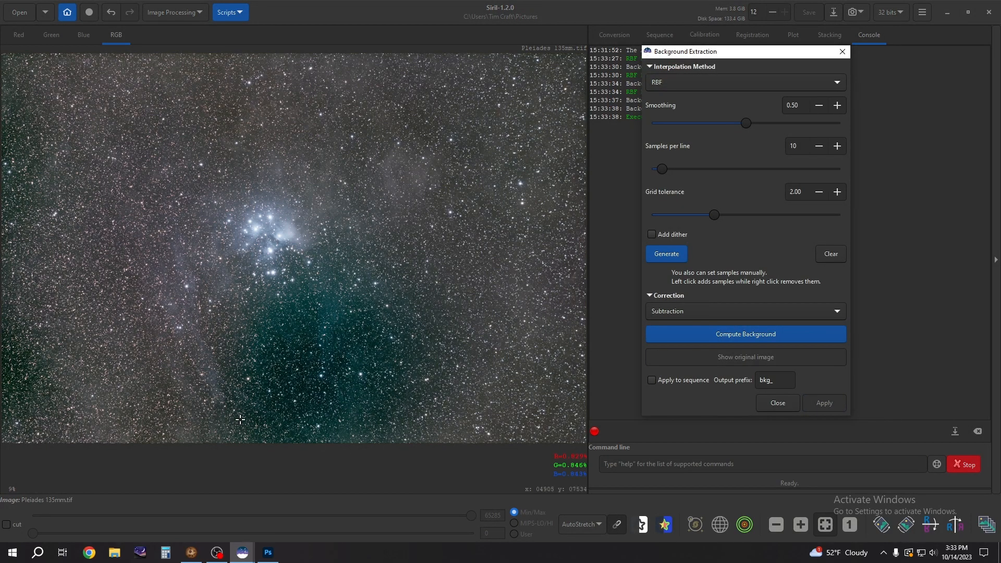
pyautogui.click(264, 368)
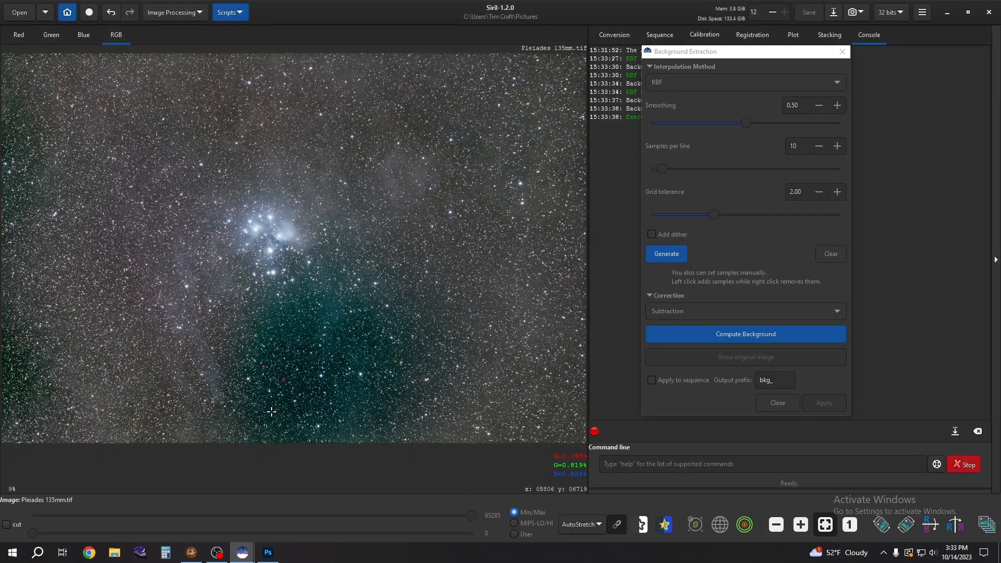
pyautogui.click(112, 290)
pyautogui.click(29, 123)
pyautogui.click(421, 117)
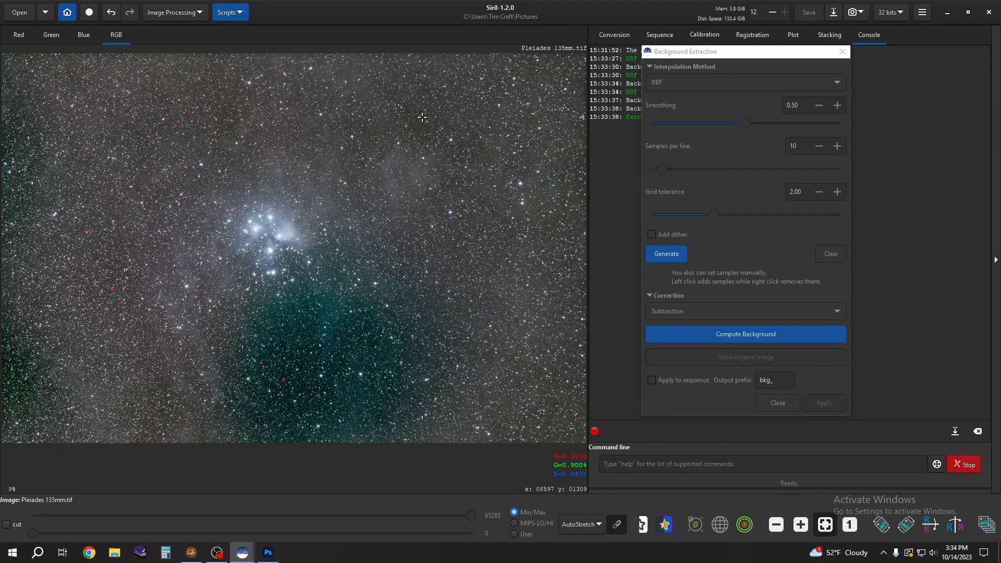
pyautogui.click(486, 122)
pyautogui.click(543, 249)
pyautogui.click(519, 356)
pyautogui.click(537, 433)
pyautogui.click(550, 143)
pyautogui.click(56, 429)
pyautogui.click(62, 314)
pyautogui.click(54, 244)
pyautogui.click(209, 79)
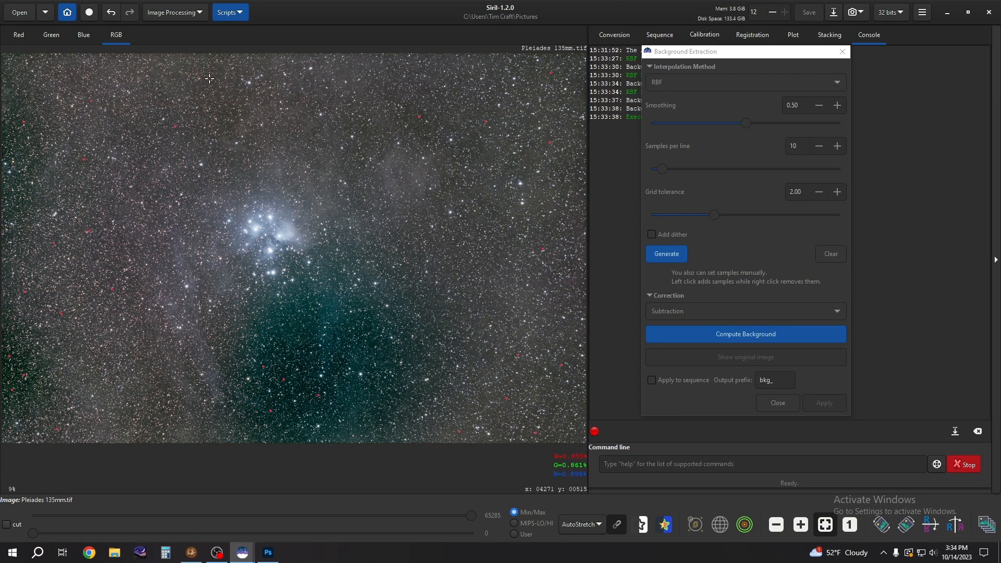
pyautogui.click(229, 115)
pyautogui.click(288, 398)
pyautogui.click(362, 327)
pyautogui.click(375, 398)
pyautogui.click(409, 353)
pyautogui.click(419, 387)
pyautogui.click(431, 386)
pyautogui.click(255, 433)
pyautogui.click(160, 414)
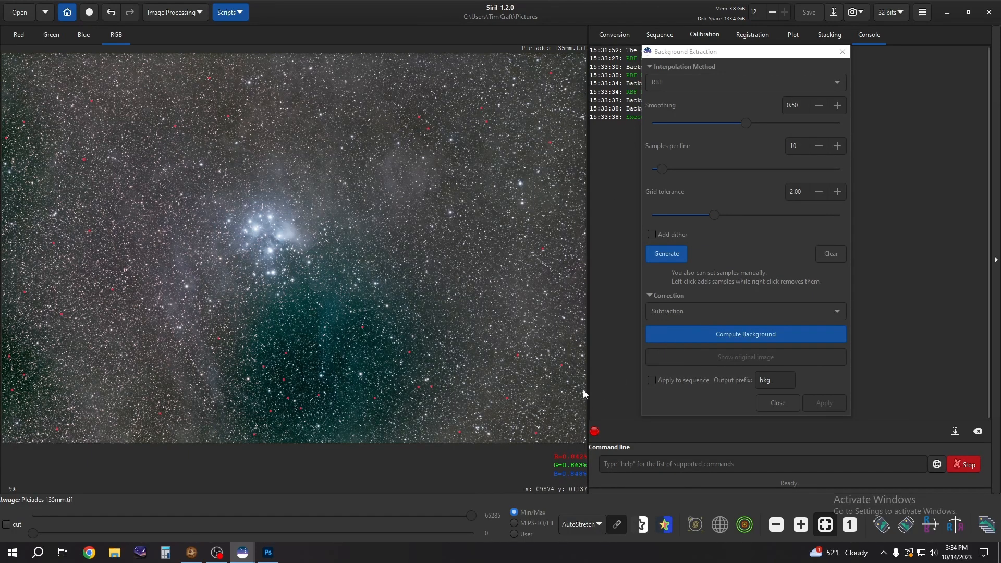
pyautogui.click(760, 334)
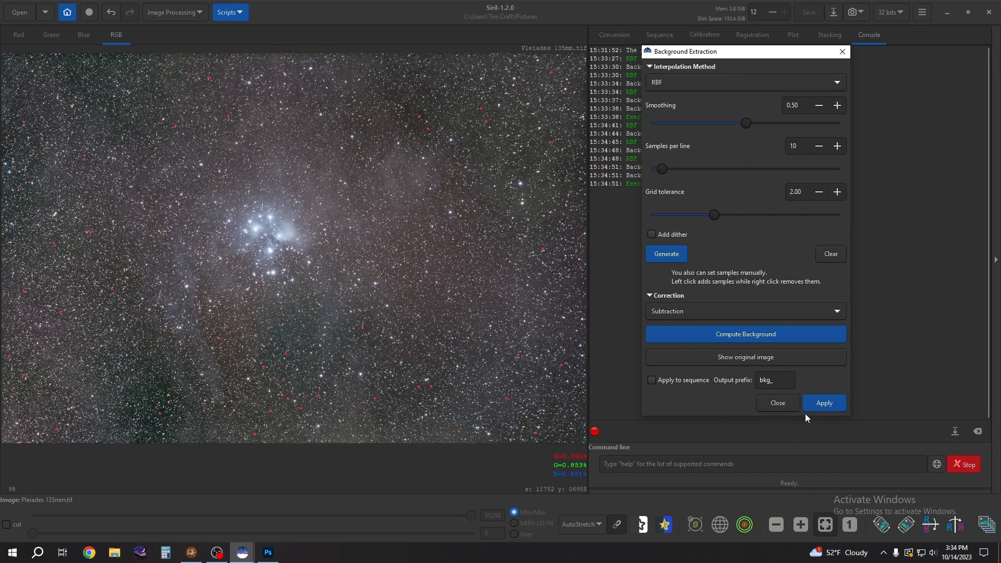
pyautogui.click(829, 405)
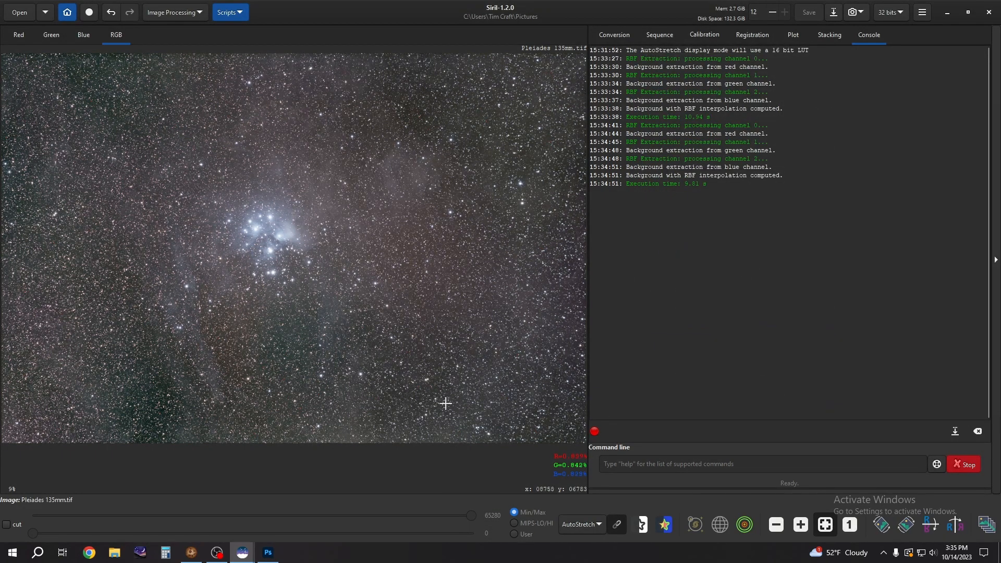
# Set the display mode to Linear and select the Simbad result for m45 as the Photometric Color Calibration target.
pyautogui.click(600, 525)
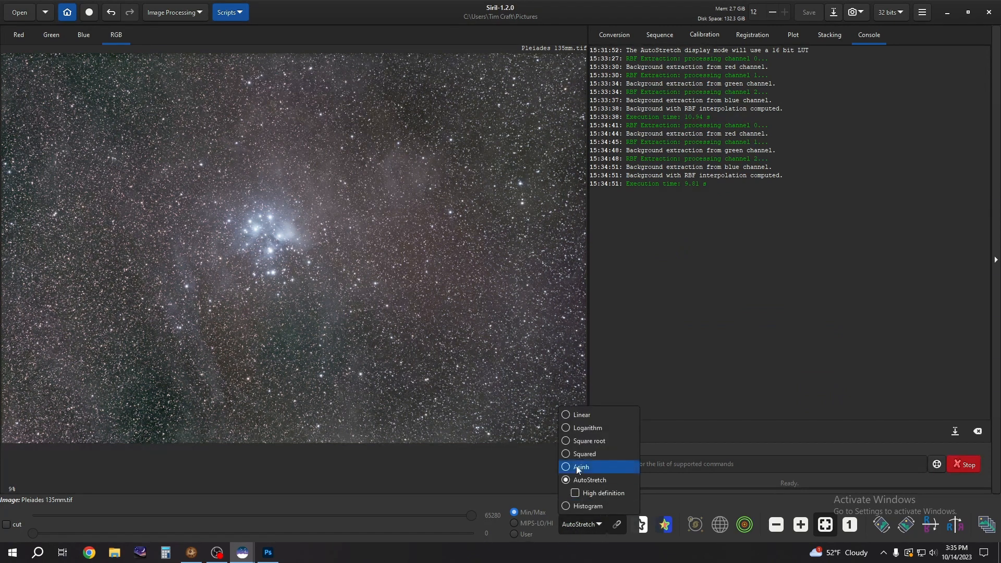
pyautogui.click(566, 415)
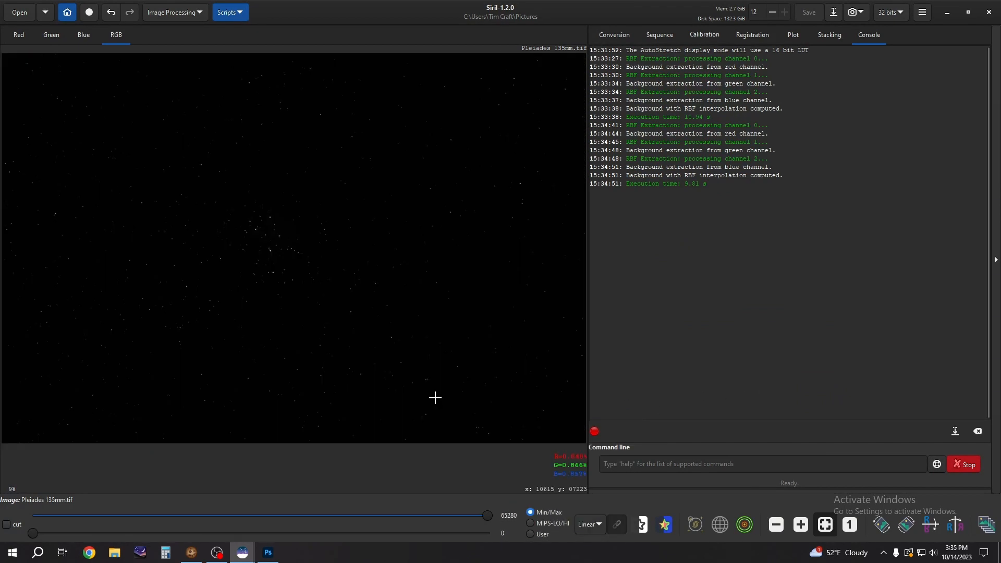
pyautogui.click(189, 12)
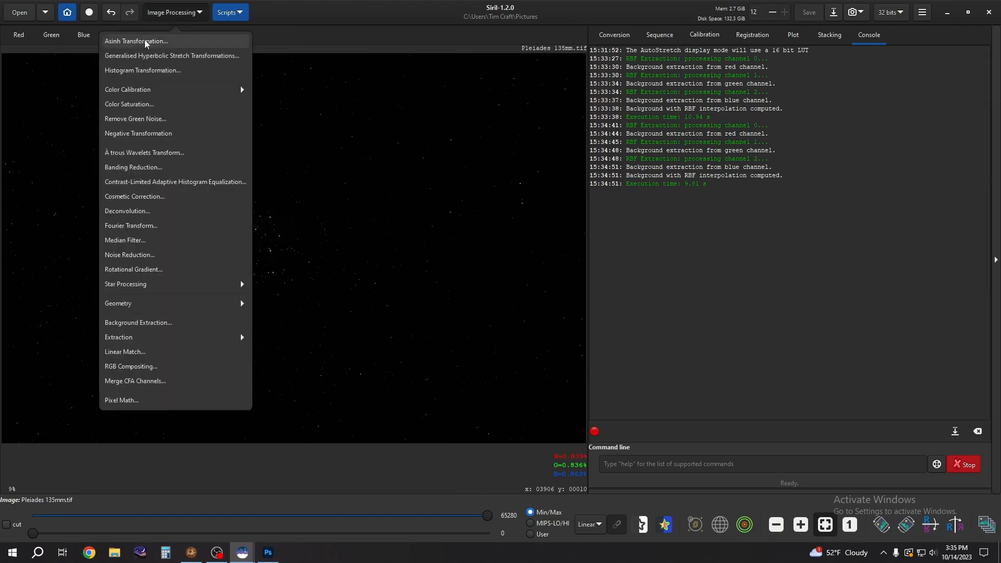
pyautogui.click(126, 92)
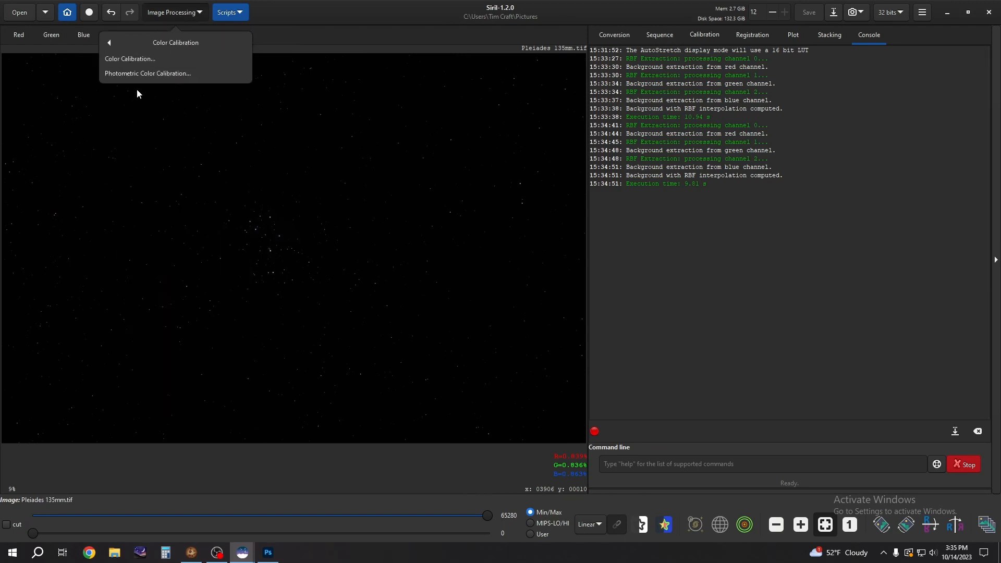
pyautogui.click(151, 79)
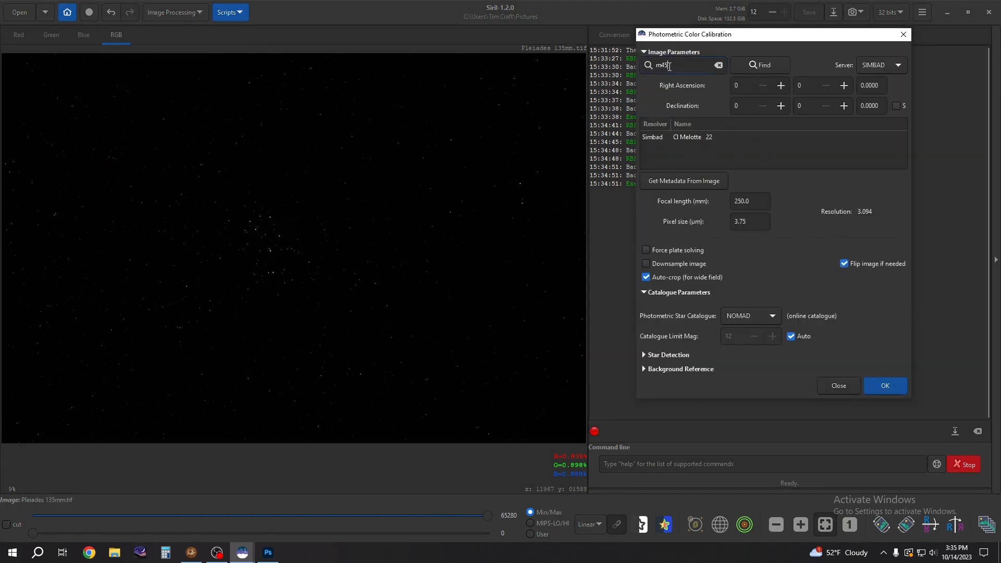
pyautogui.doubleClick(670, 67)
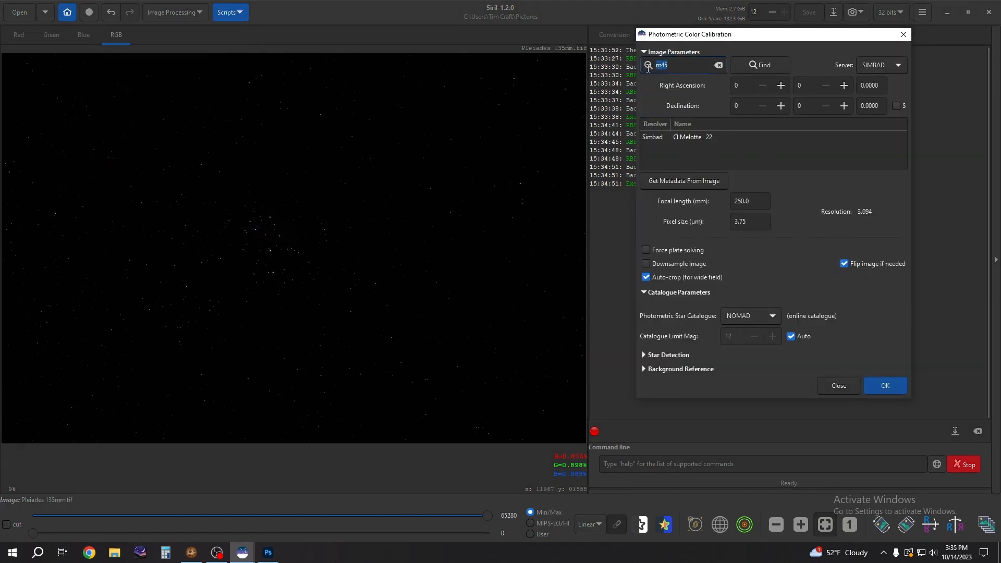
pyautogui.click(760, 69)
pyautogui.click(689, 138)
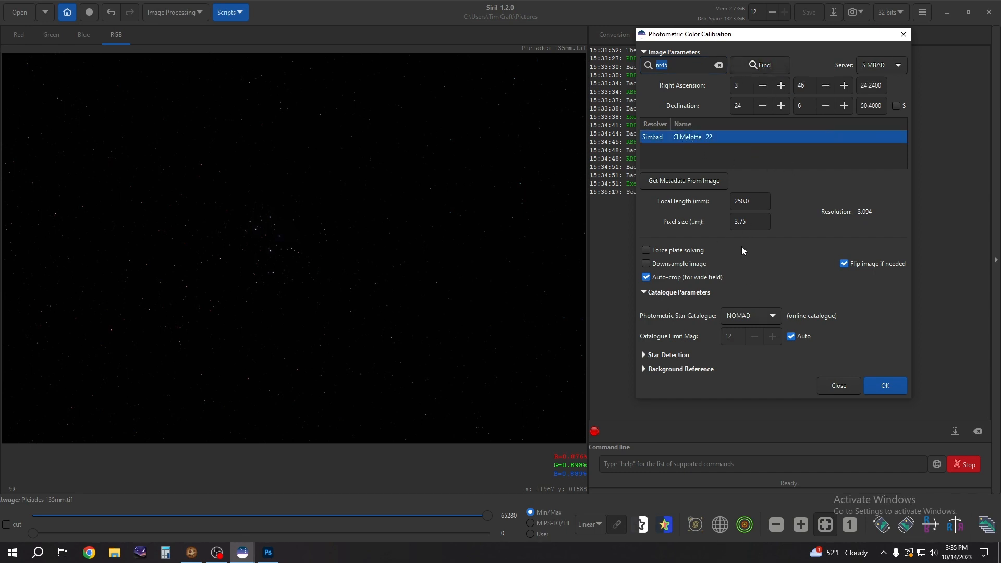
# Set the focal length to 135 mm, run the Photometric Color Calibration and close its dialog.
pyautogui.click(764, 203)
pyautogui.tripleClick(764, 203)
pyautogui.write('135')
pyautogui.click(888, 386)
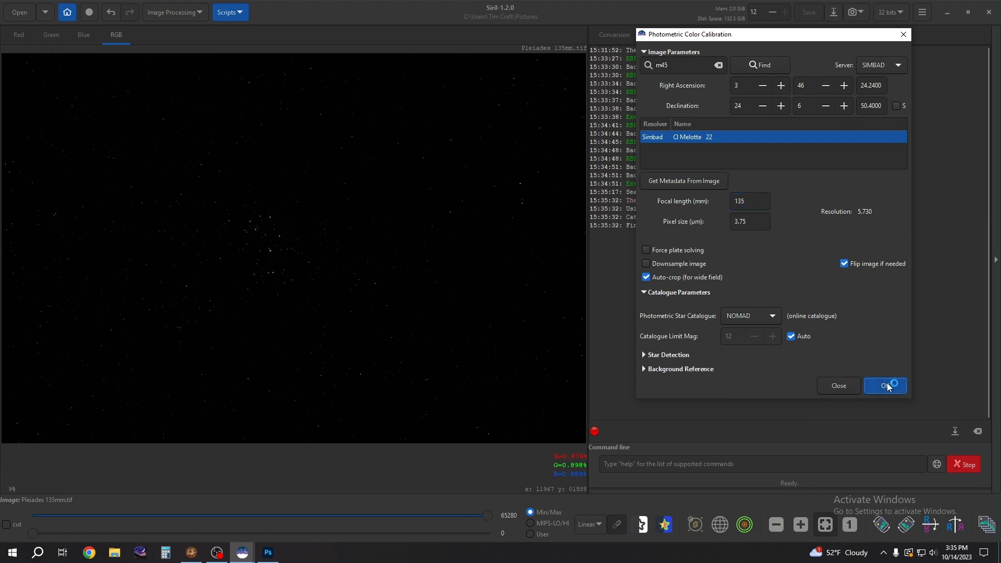
pyautogui.moveTo(743, 35); pyautogui.dragTo(783, 29)
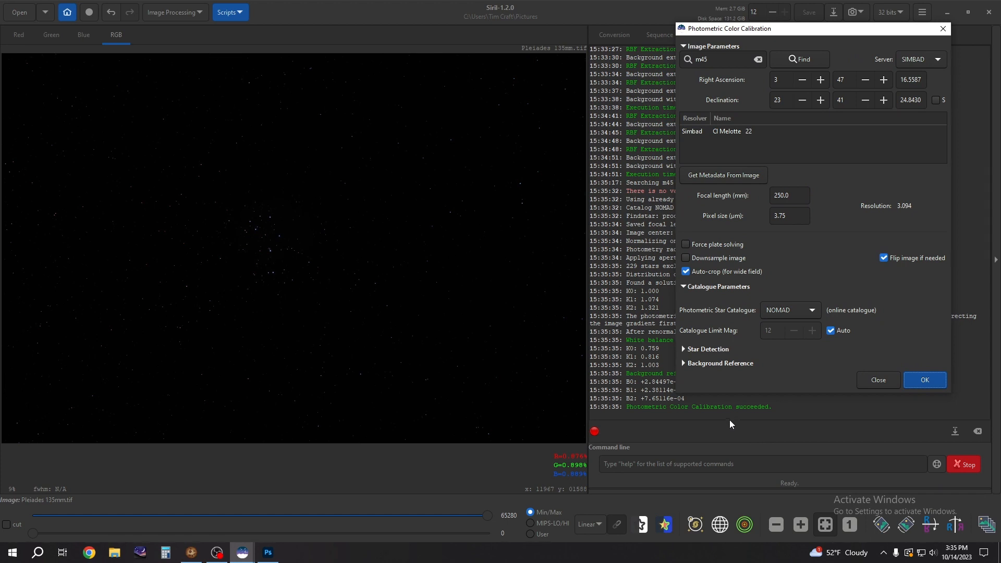
pyautogui.click(879, 381)
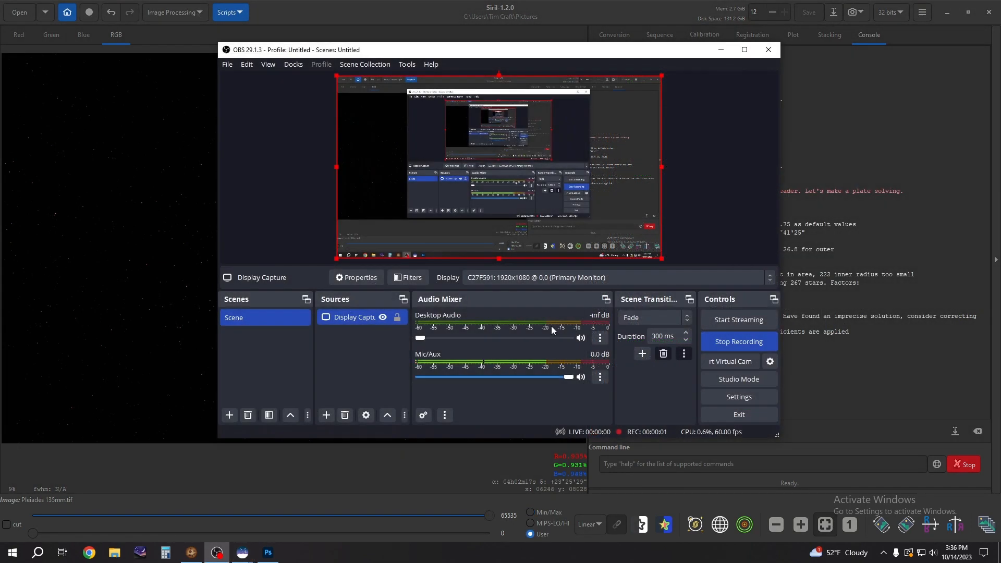
# Run StarNet Star Removal on the calibrated Pleiades image with linear pre-stretch and star mask generation enabled.
pyautogui.click(726, 54)
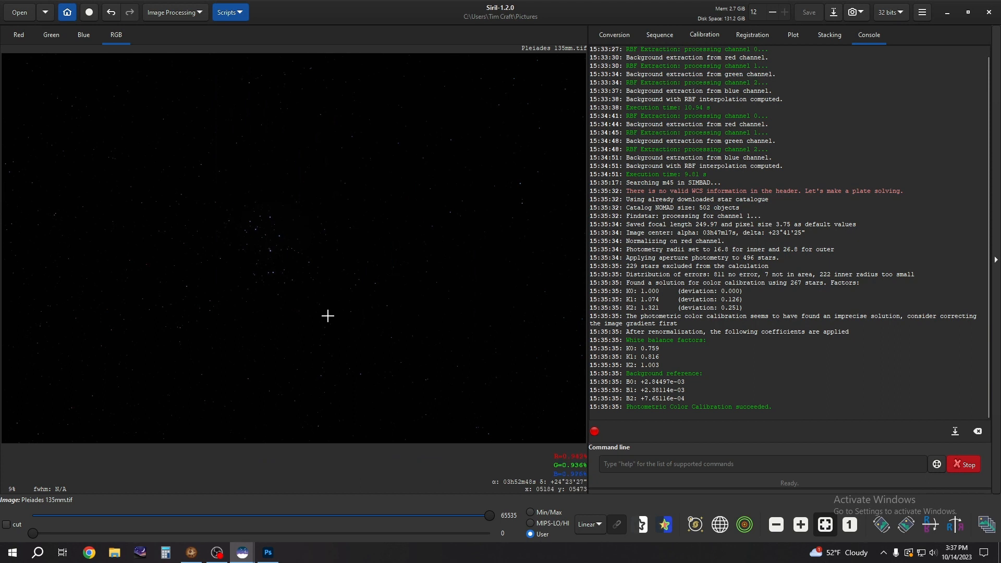
pyautogui.click(192, 13)
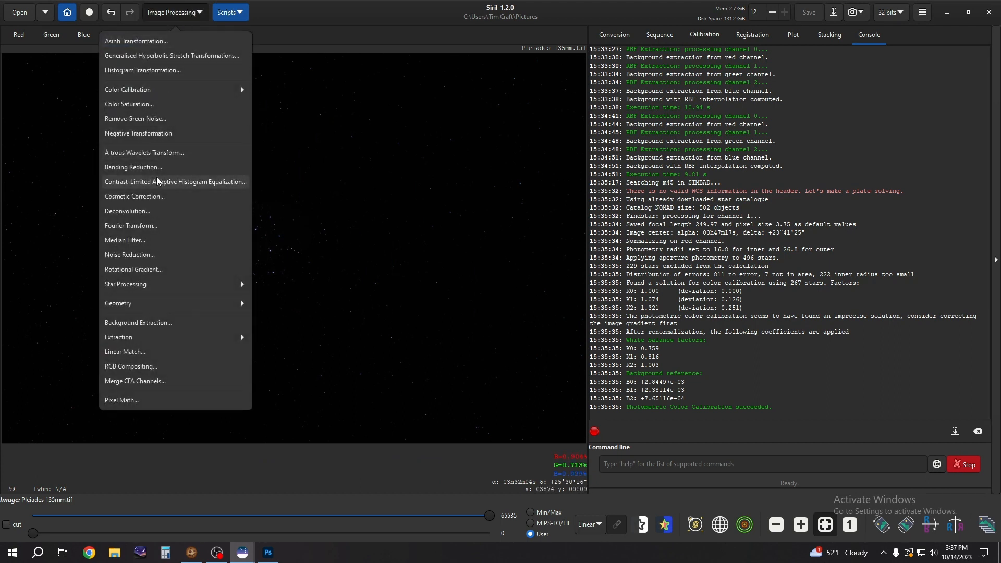
pyautogui.click(133, 284)
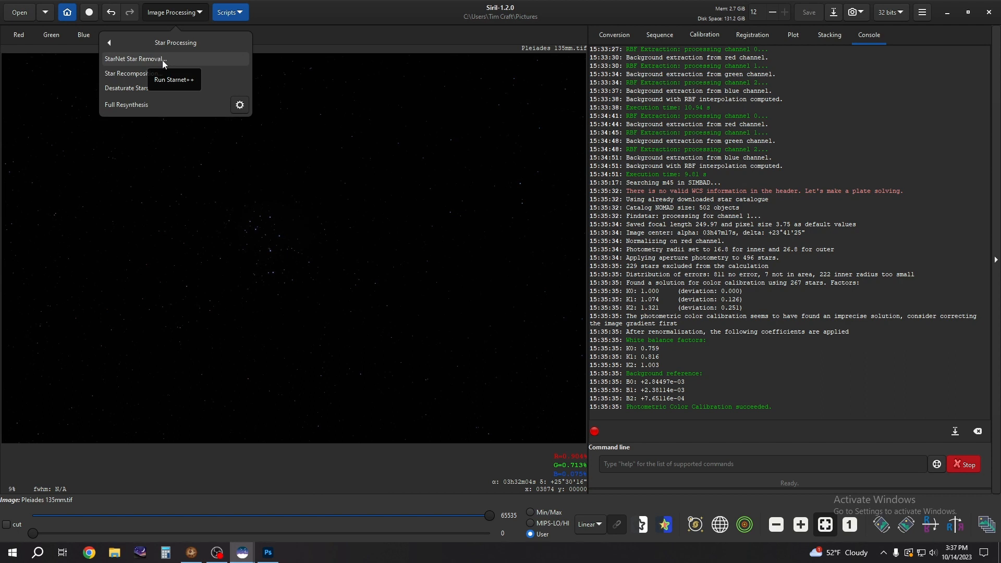
pyautogui.click(151, 59)
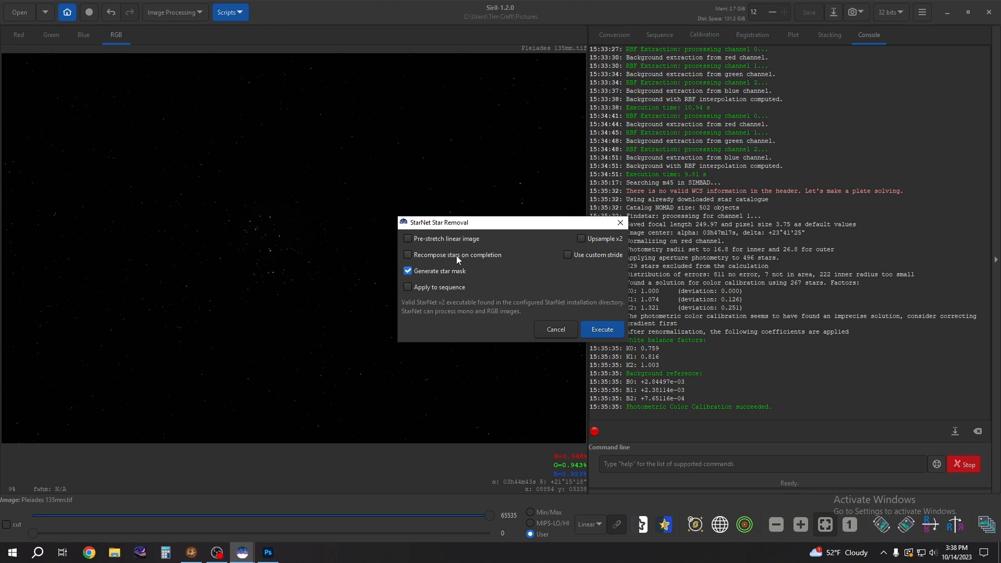
pyautogui.click(410, 238)
pyautogui.click(603, 331)
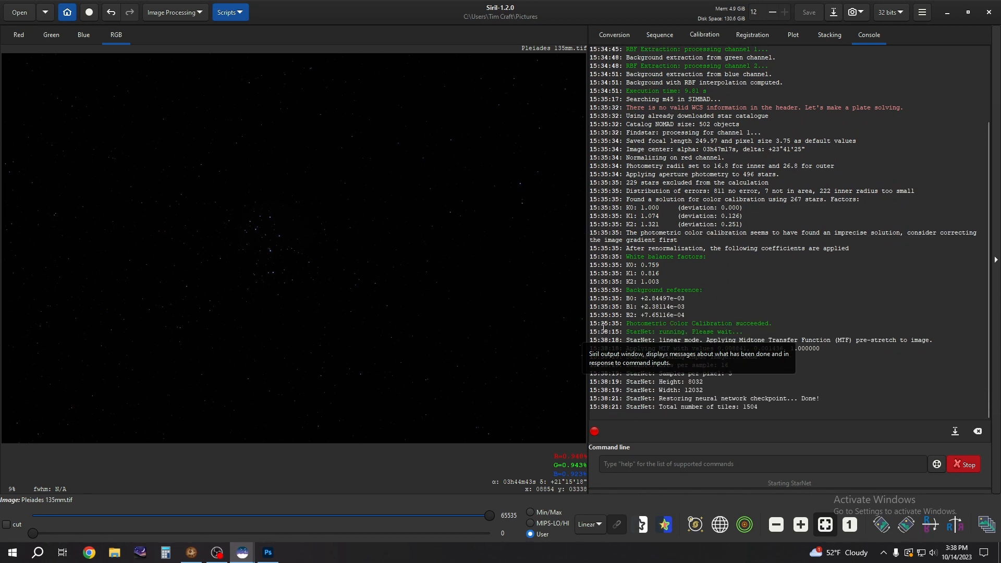
pyautogui.click(217, 557)
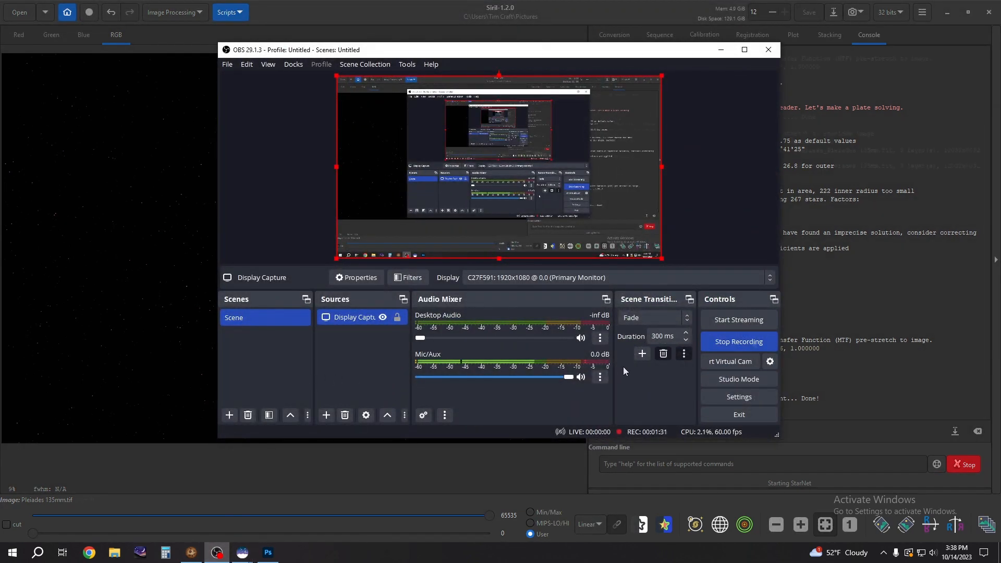
pyautogui.click(732, 341)
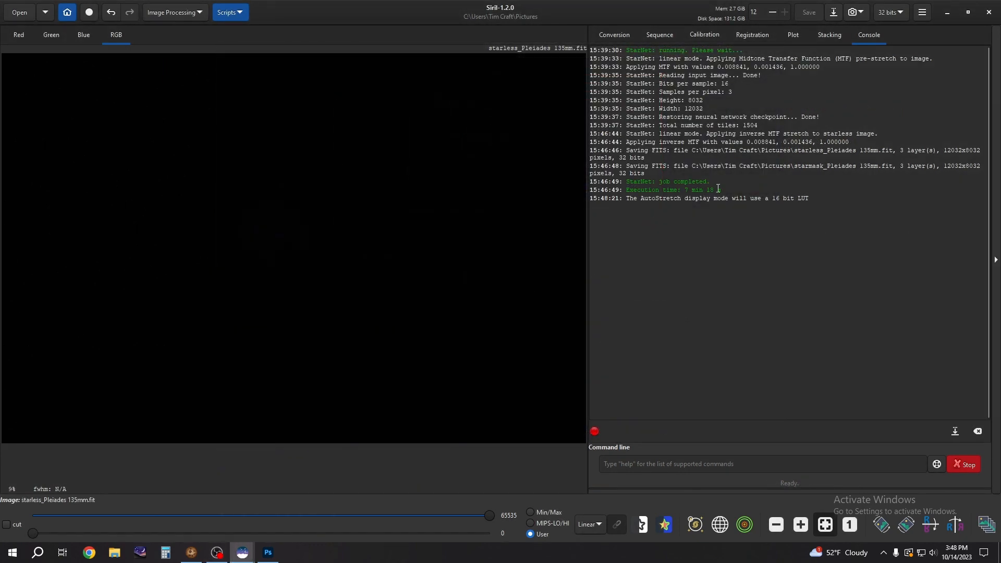
pyautogui.moveTo(716, 183)
pyautogui.mouseDown()
pyautogui.moveTo(683, 190)
pyautogui.moveTo(730, 189)
pyautogui.mouseUp()
pyautogui.click(719, 276)
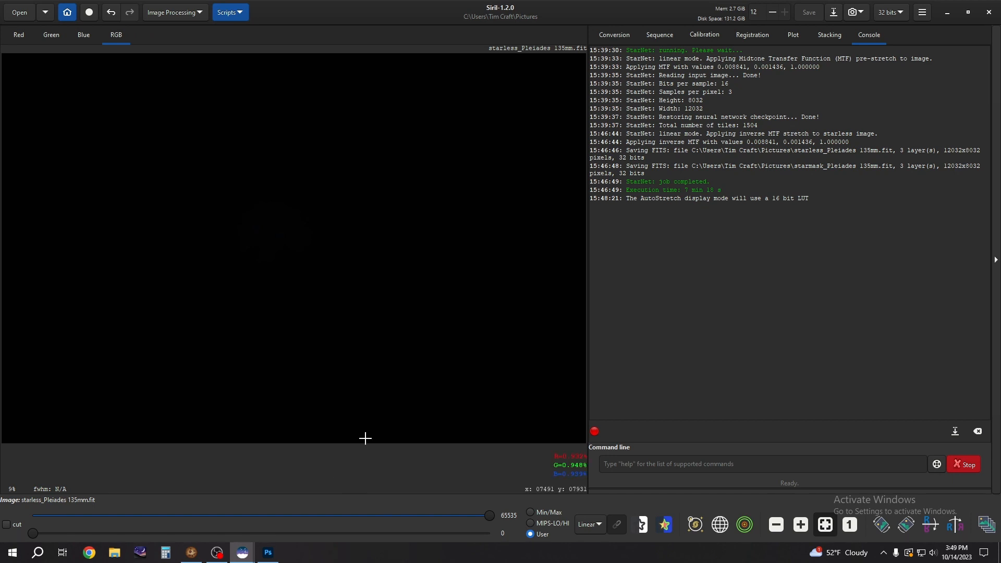
# Start a Generalised Hyperbolic Stretch on the starless image, zoom its histogram to 4 and set the symmetry point to 0.00293 at the peak.
pyautogui.click(198, 14)
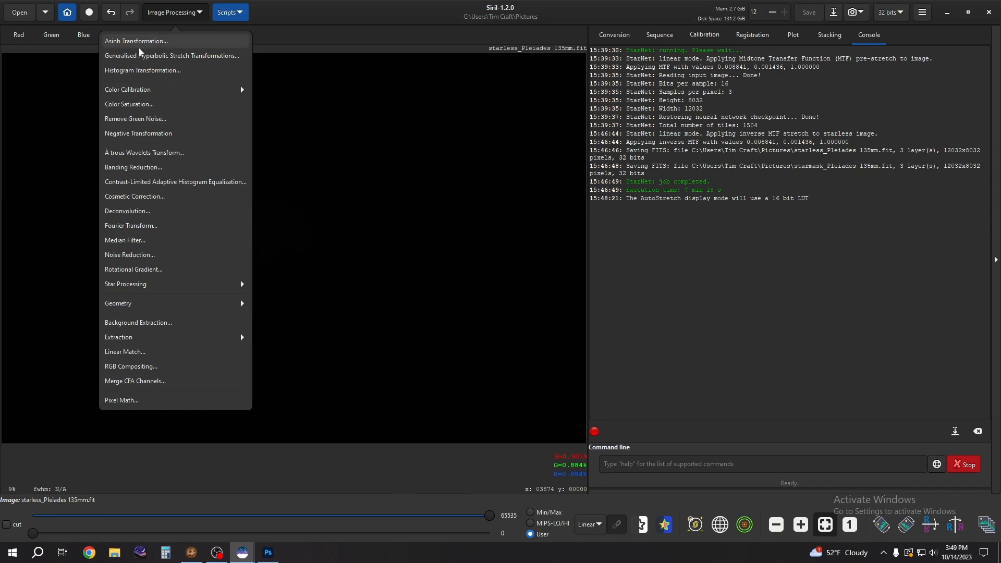
pyautogui.click(192, 57)
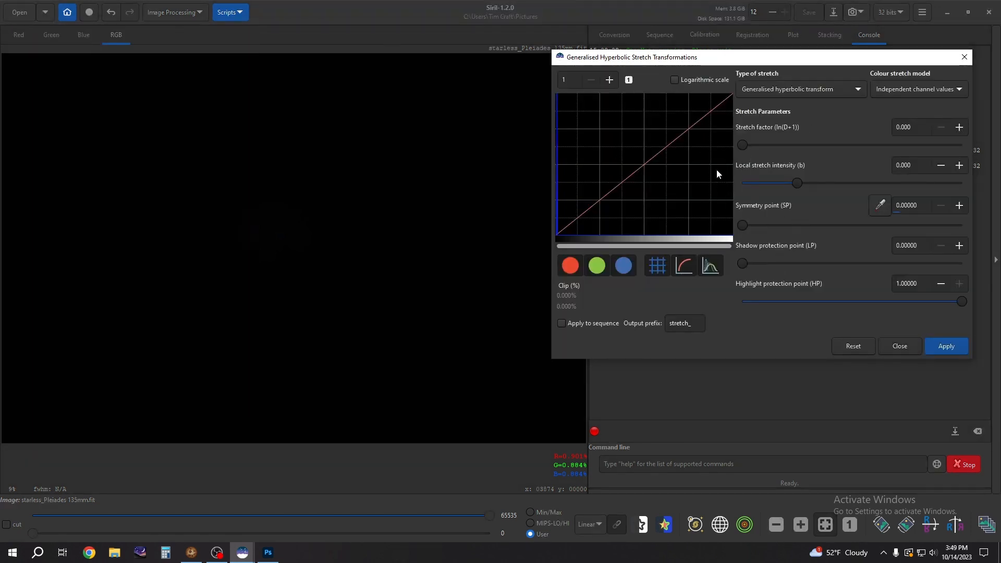
pyautogui.click(610, 80)
pyautogui.click(610, 80)
pyautogui.click(610, 80)
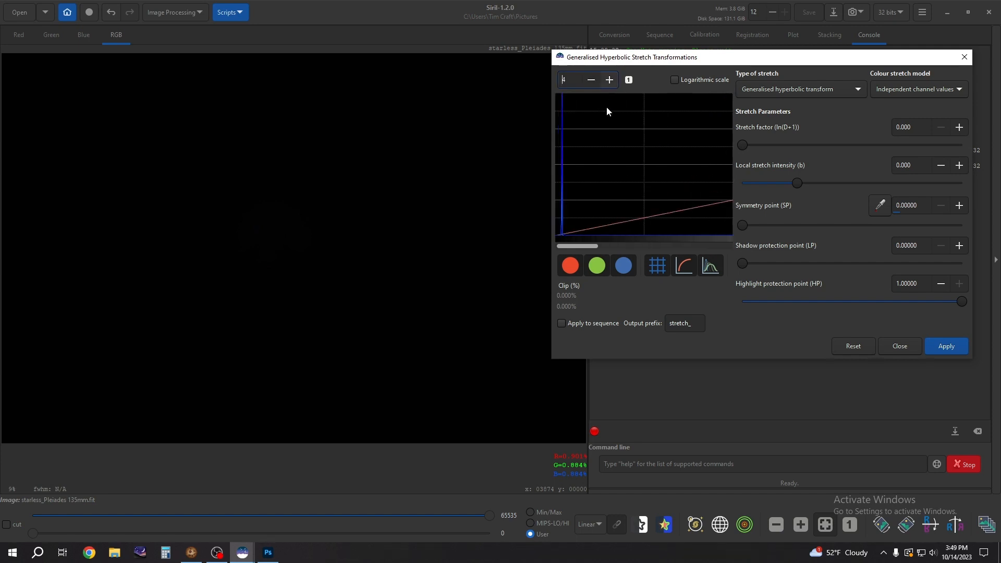
pyautogui.click(563, 122)
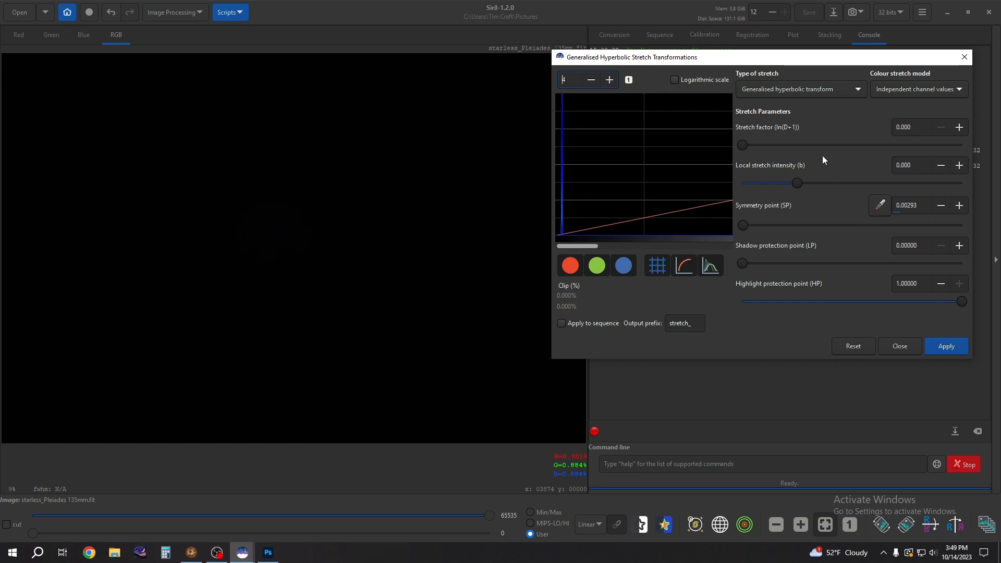
# Raise the stretch factor to about 2.08 and apply the first hyperbolic stretch to the starless image.
pyautogui.moveTo(719, 61); pyautogui.dragTo(729, 55)
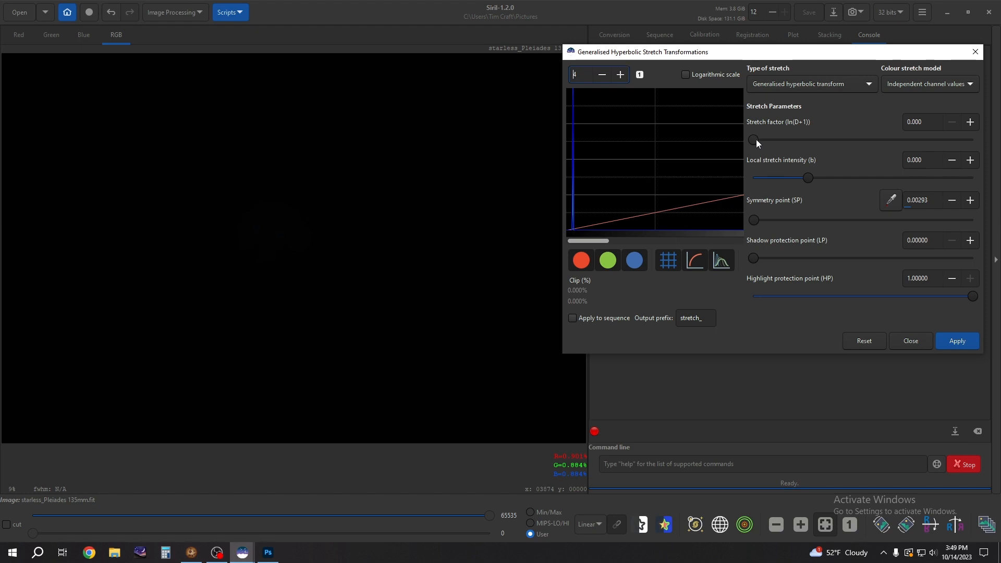
pyautogui.moveTo(755, 140); pyautogui.dragTo(792, 146)
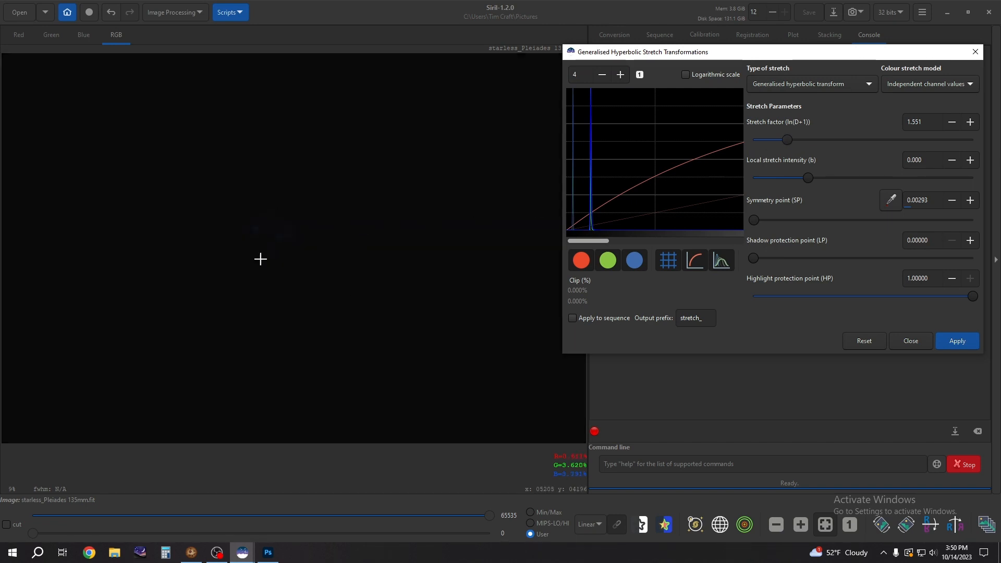
pyautogui.moveTo(788, 139); pyautogui.dragTo(801, 137)
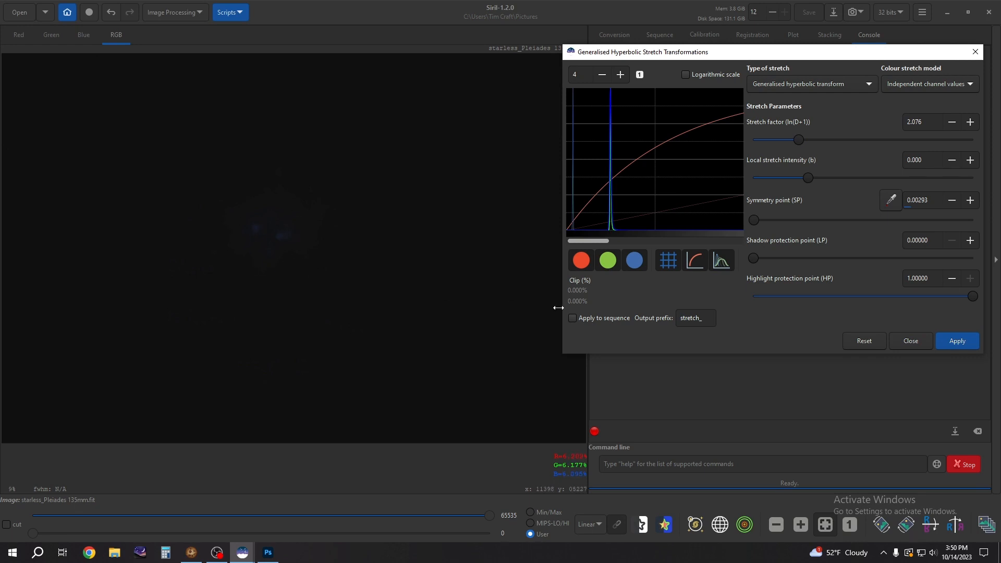
pyautogui.click(956, 340)
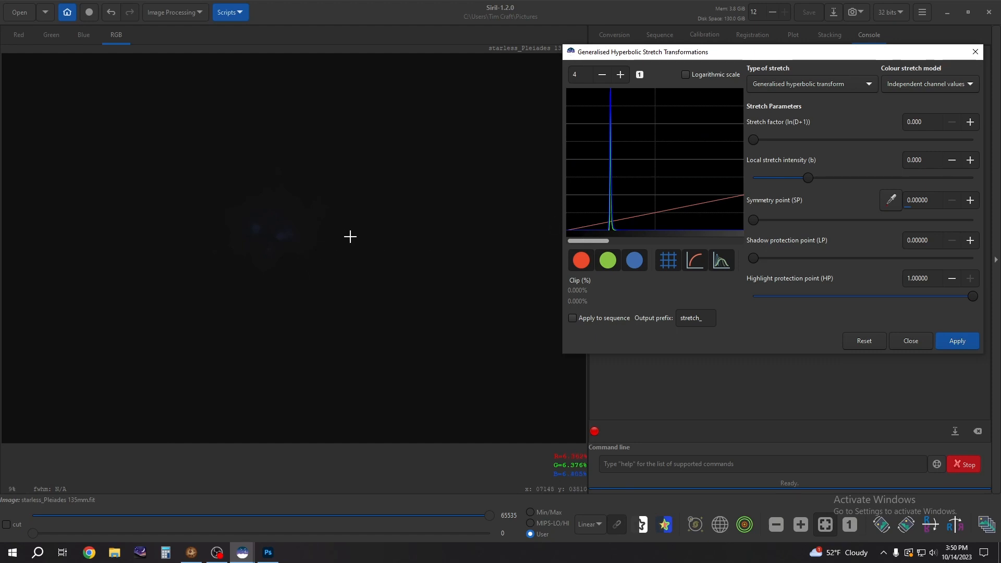
# Sample the symmetry point from a roughly 1116 x 676 px sky area up and right of the nebula, and stretch with a factor slightly above 0.93.
pyautogui.click(362, 126)
pyautogui.moveTo(362, 125); pyautogui.dragTo(417, 159)
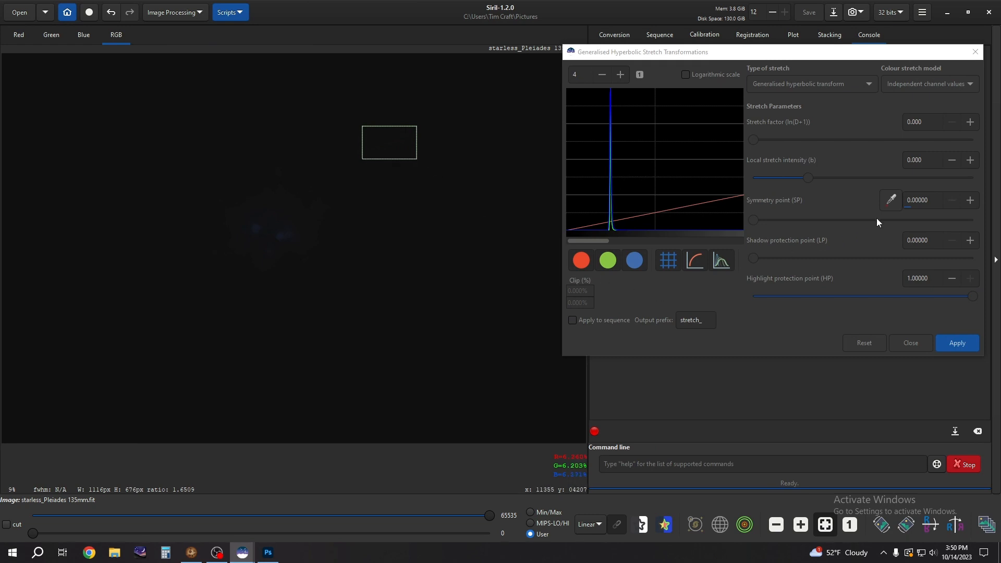
pyautogui.click(891, 200)
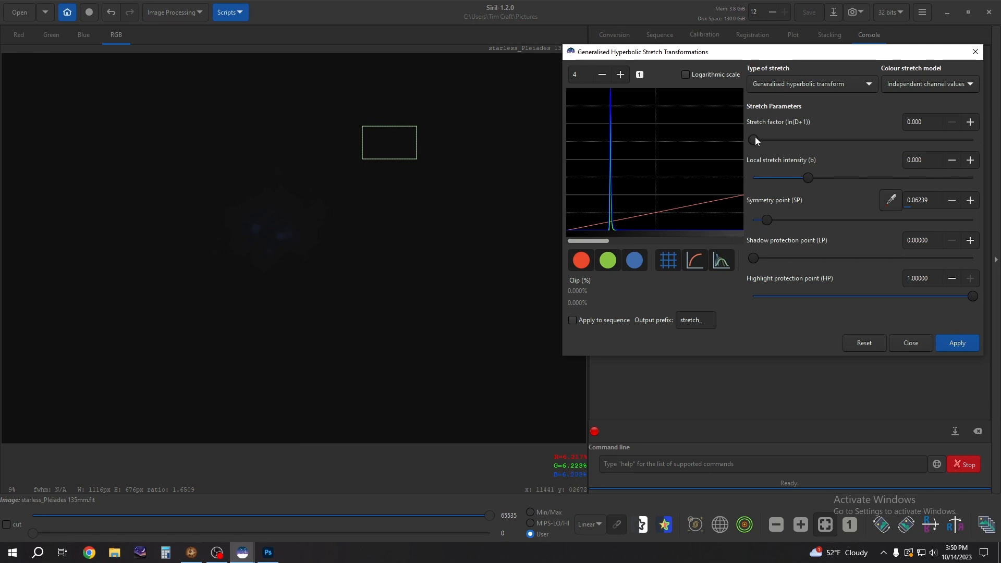
pyautogui.moveTo(755, 137); pyautogui.dragTo(776, 139)
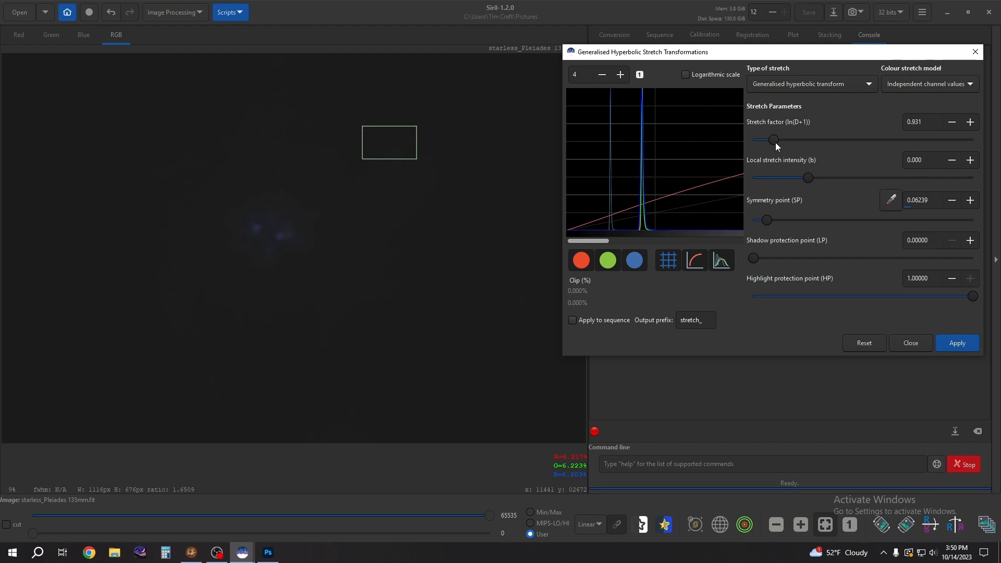
pyautogui.moveTo(776, 141); pyautogui.dragTo(781, 142)
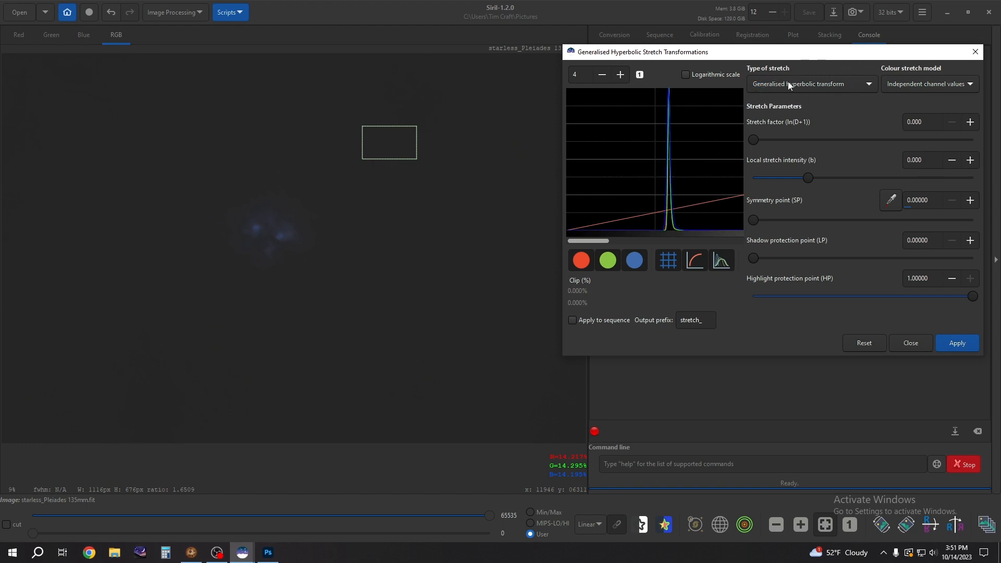
# Apply a Linear stretch (BP shift) with the black point at about 0.038 to darken the background.
pyautogui.click(853, 85)
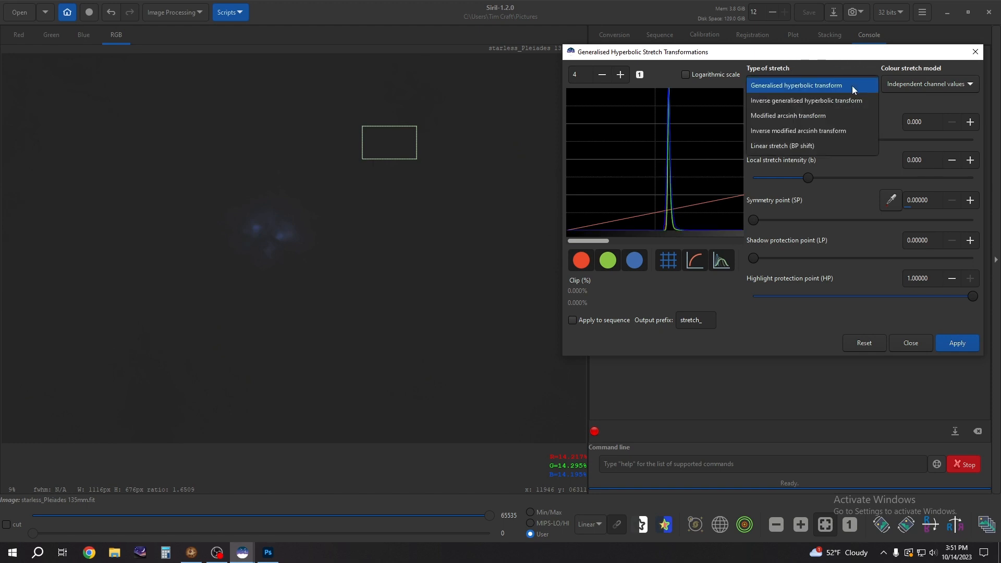
pyautogui.click(787, 146)
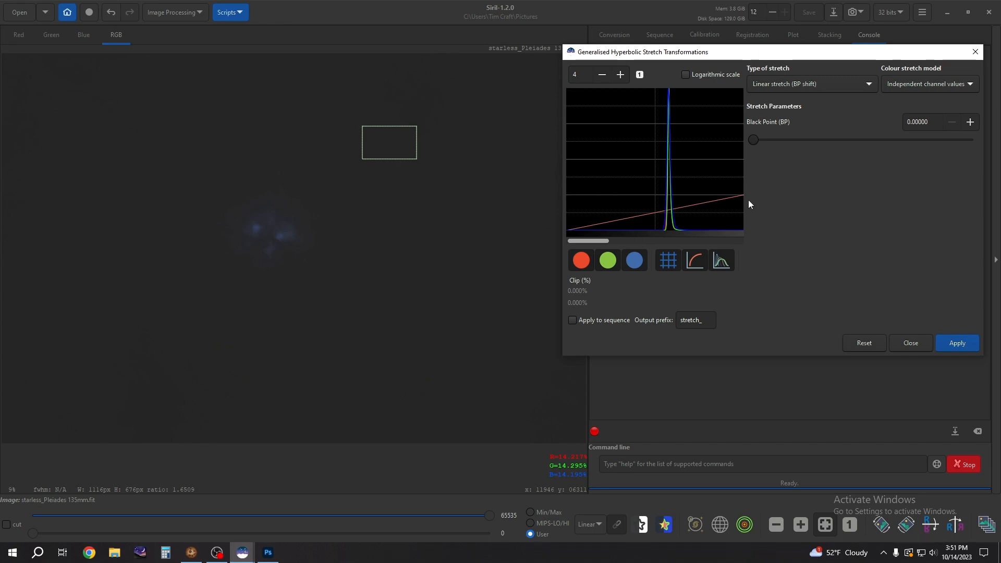
pyautogui.moveTo(754, 140); pyautogui.dragTo(762, 140)
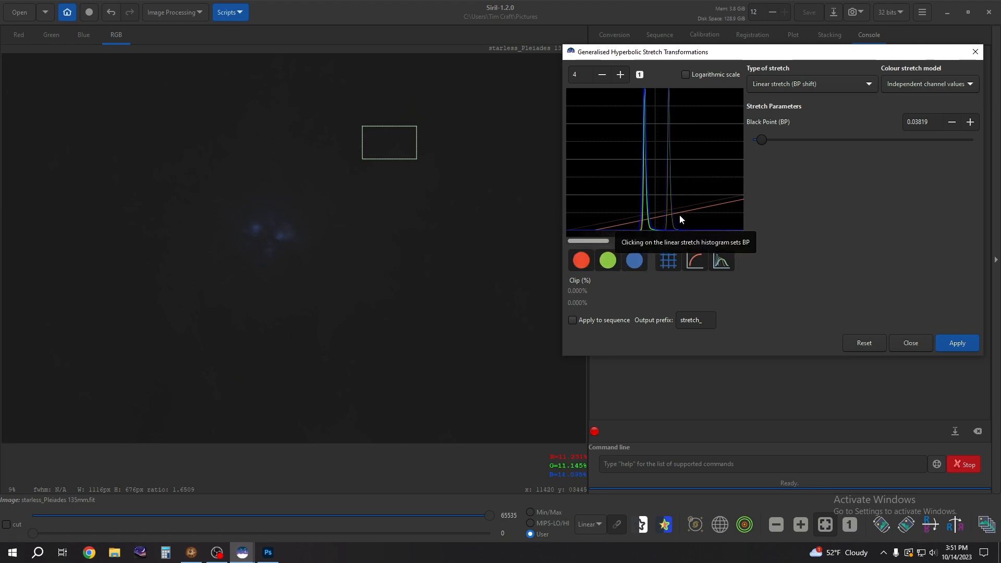
pyautogui.click(961, 345)
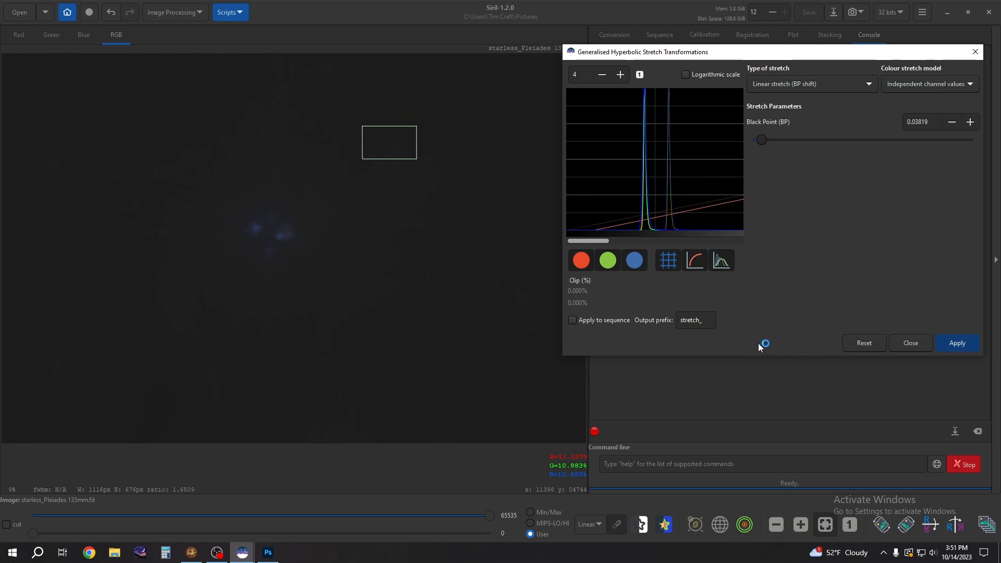
# Apply another Generalised hyperbolic transform with the symmetry point sampled from a selection around the nebula and a stretch factor of about 1.24.
pyautogui.click(774, 86)
pyautogui.click(782, 26)
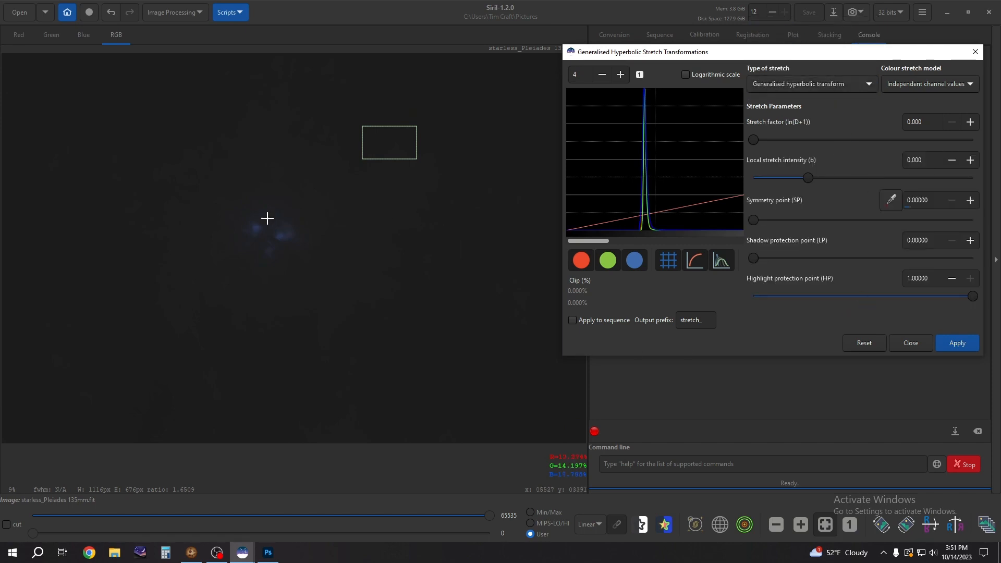
pyautogui.moveTo(224, 214); pyautogui.dragTo(302, 258)
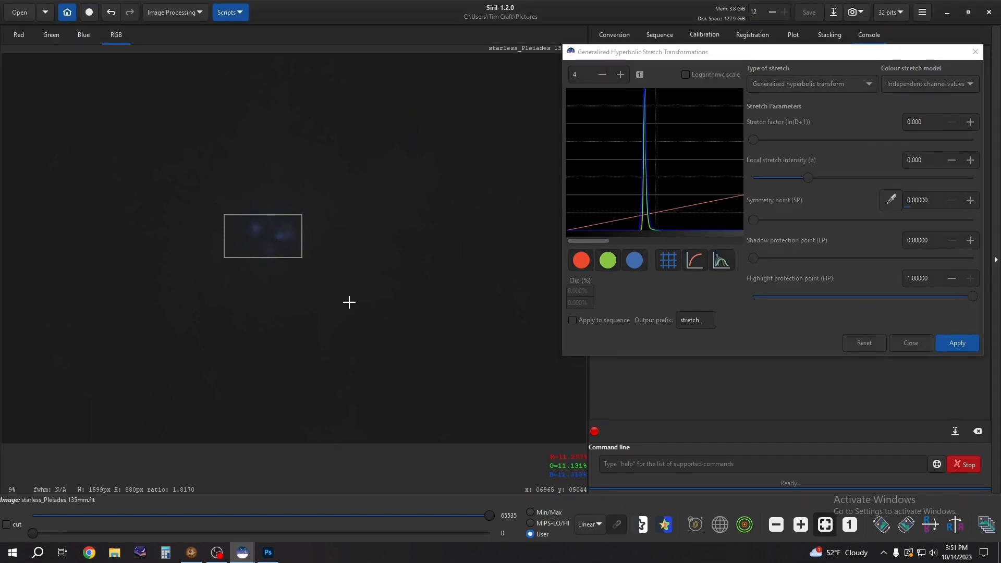
pyautogui.click(892, 201)
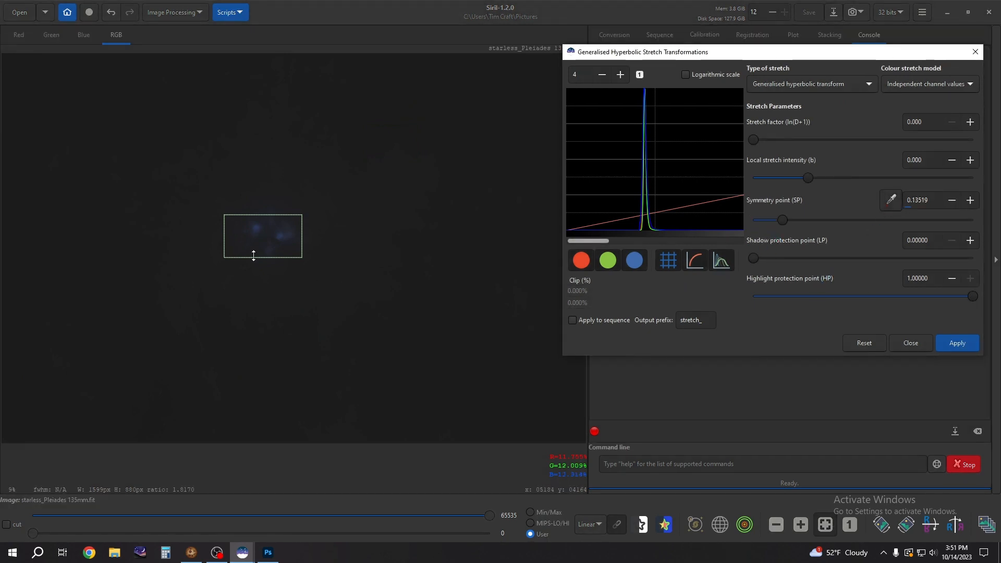
pyautogui.click(436, 287)
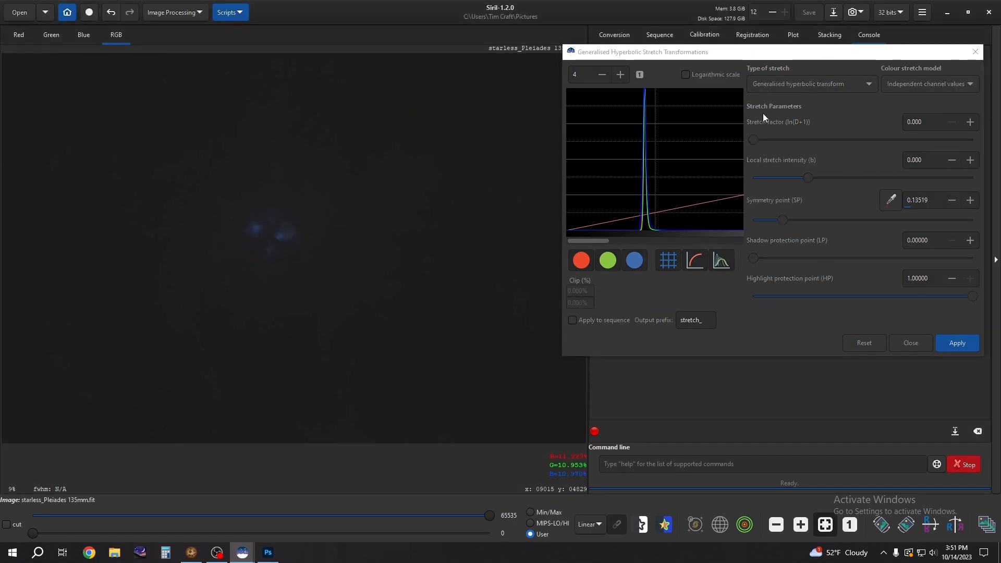
pyautogui.moveTo(753, 140); pyautogui.dragTo(781, 139)
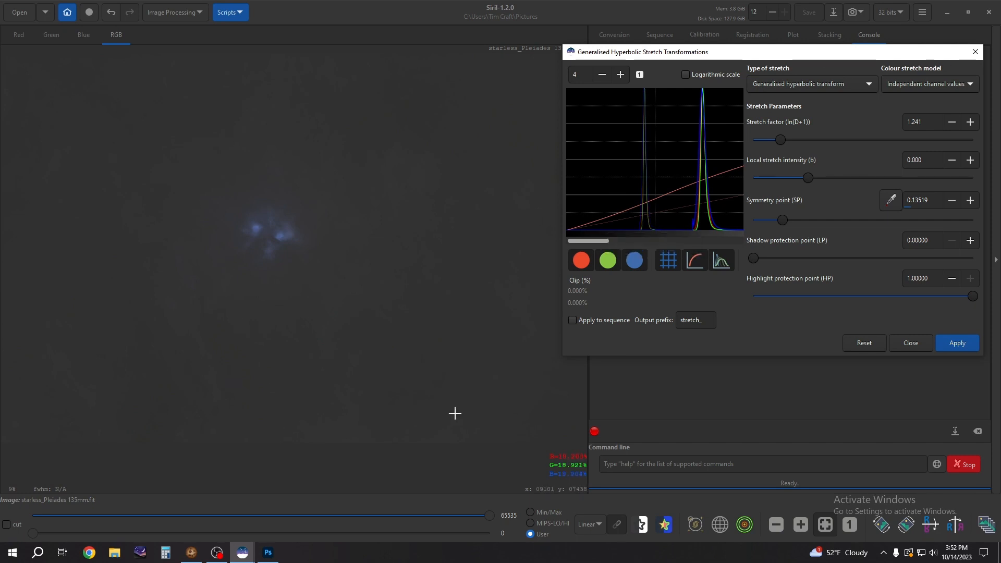
pyautogui.click(950, 347)
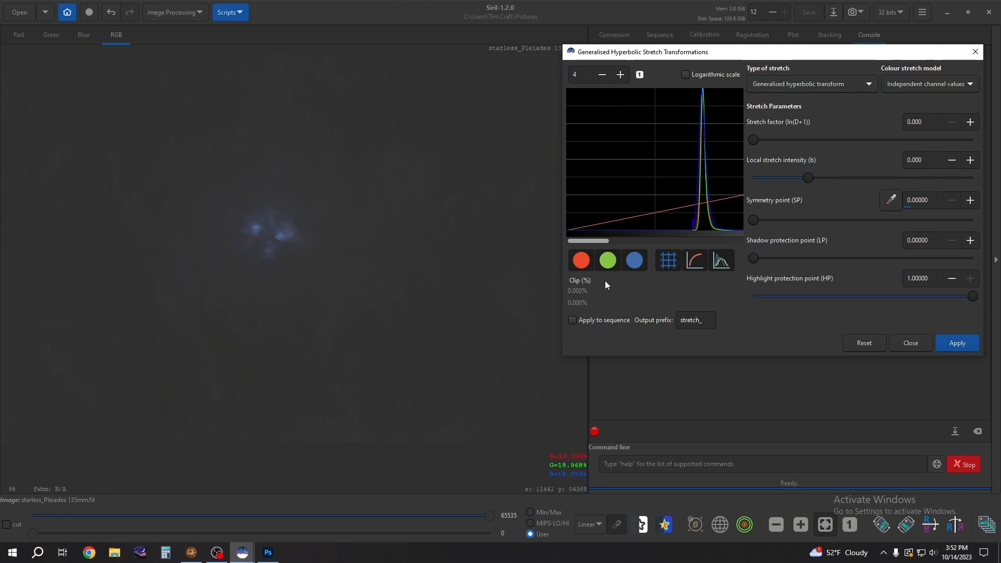
# Darken the background again with a second Linear stretch (BP shift), raising the black point toward the histogram peak's base.
pyautogui.click(807, 81)
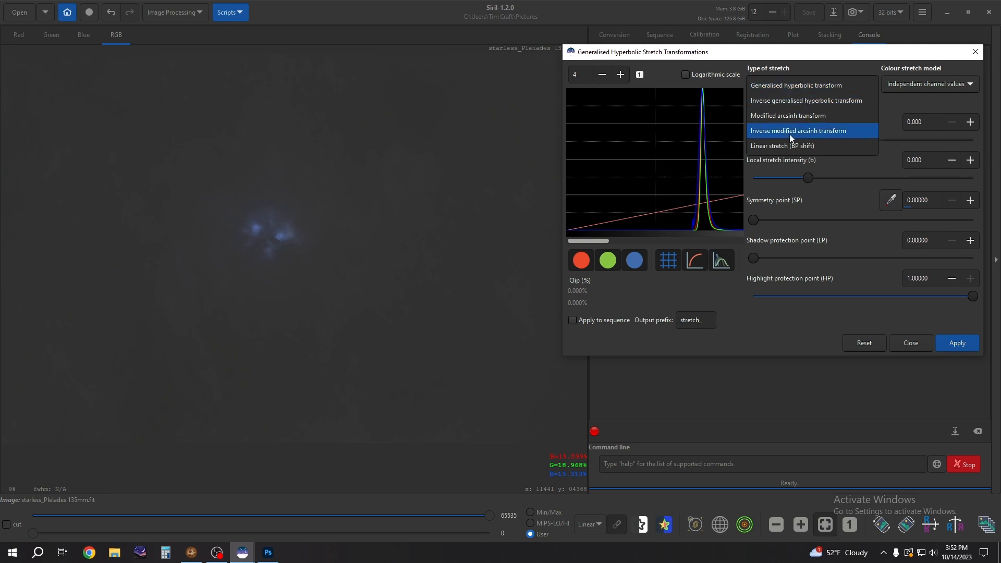
pyautogui.click(783, 148)
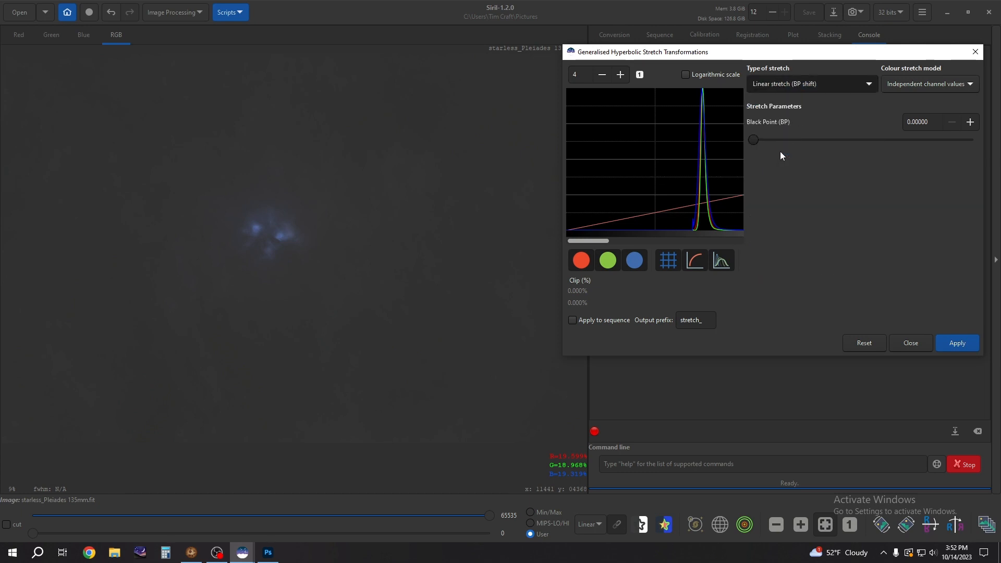
pyautogui.moveTo(754, 139); pyautogui.dragTo(769, 141)
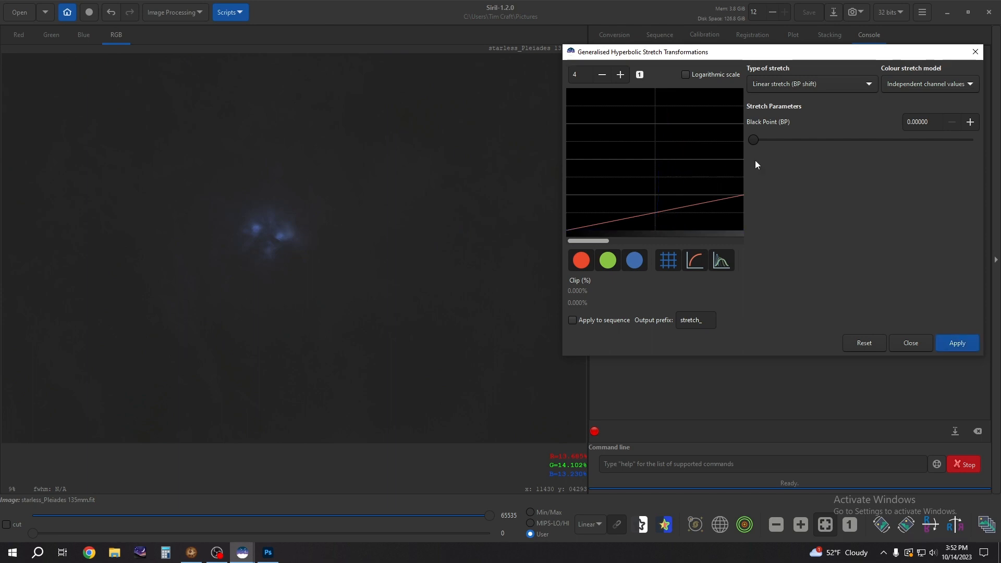
# Apply a Generalised hyperbolic transform with the symmetry point left at 0 and a stretch factor slightly above 0.64.
pyautogui.click(785, 85)
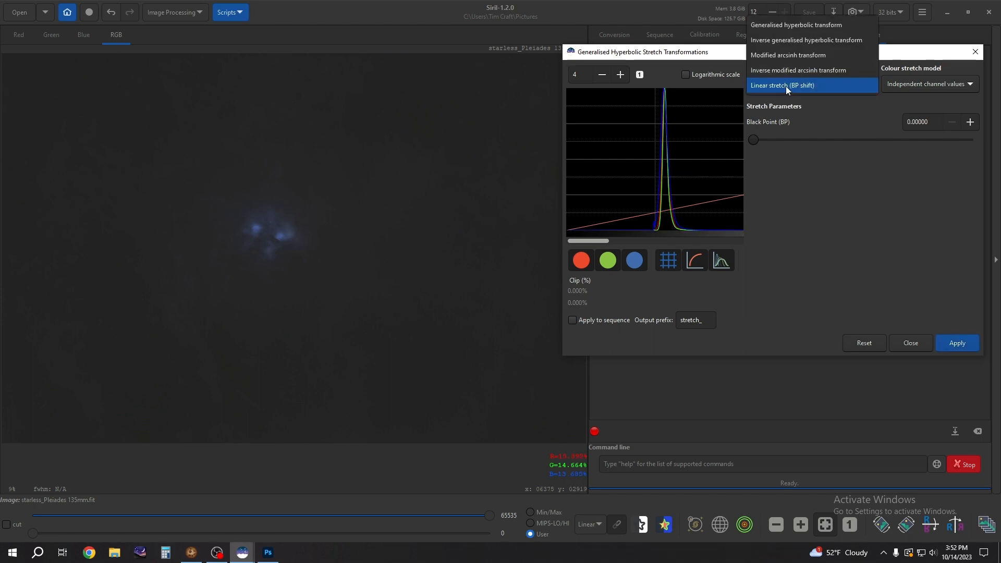
pyautogui.click(774, 26)
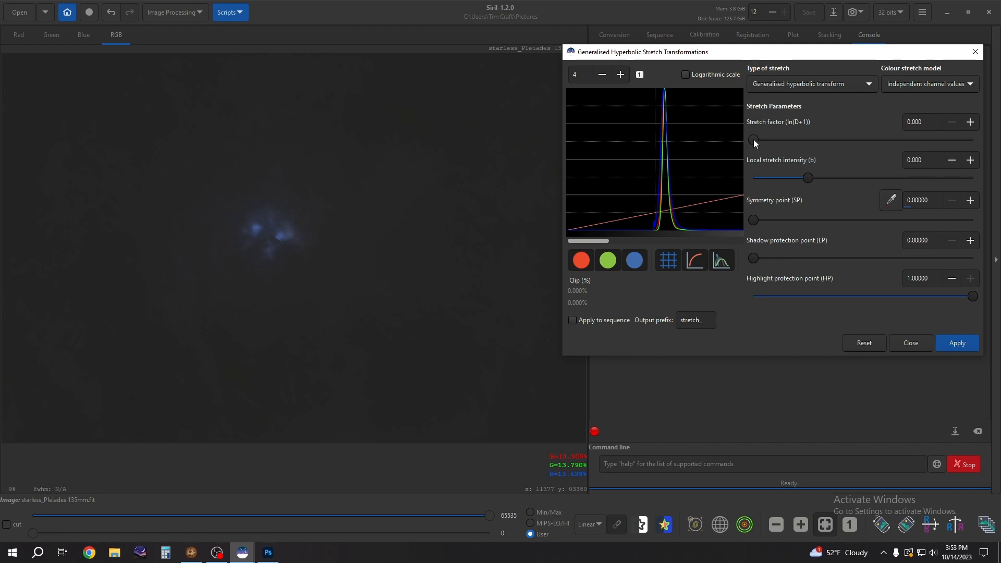
pyautogui.moveTo(754, 139); pyautogui.dragTo(778, 143)
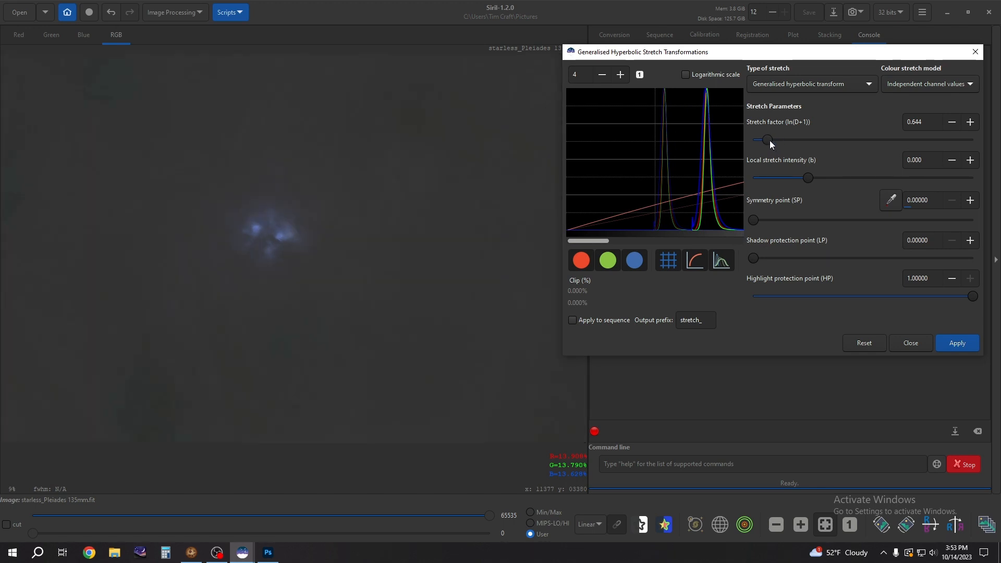
pyautogui.moveTo(770, 140); pyautogui.dragTo(774, 142)
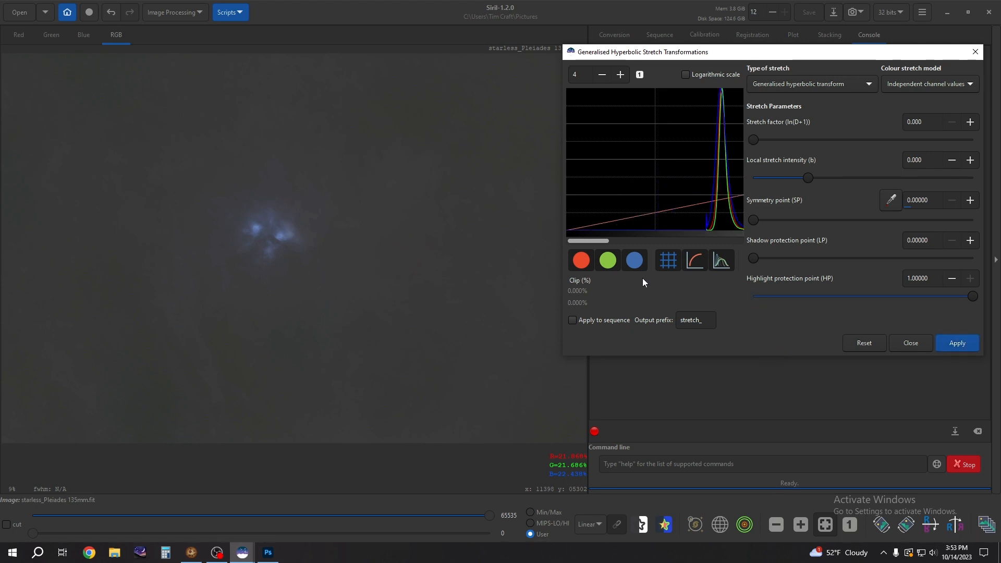
# Apply a Linear stretch (BP shift) with the black point at about 0.074 to darken the background.
pyautogui.click(775, 83)
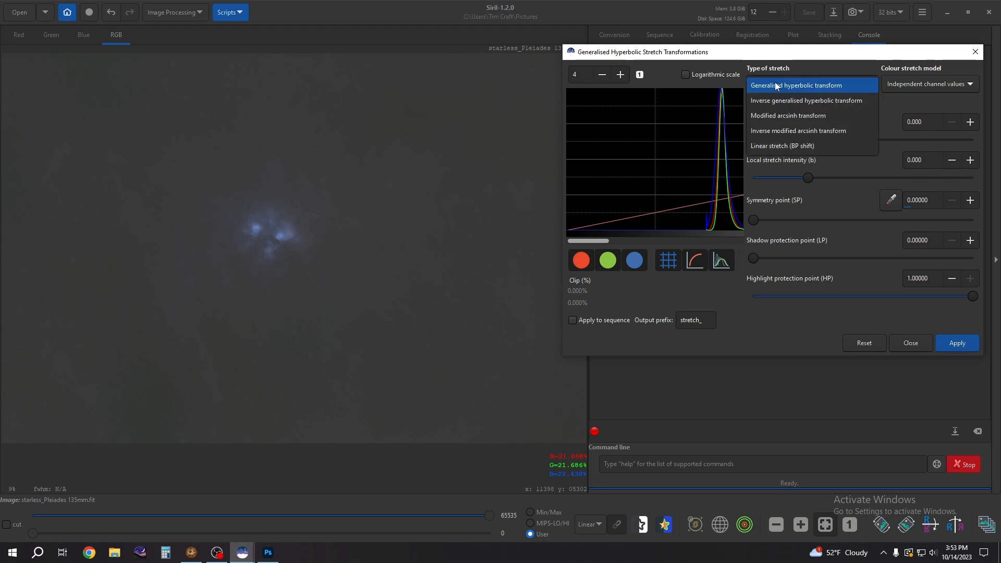
pyautogui.click(772, 146)
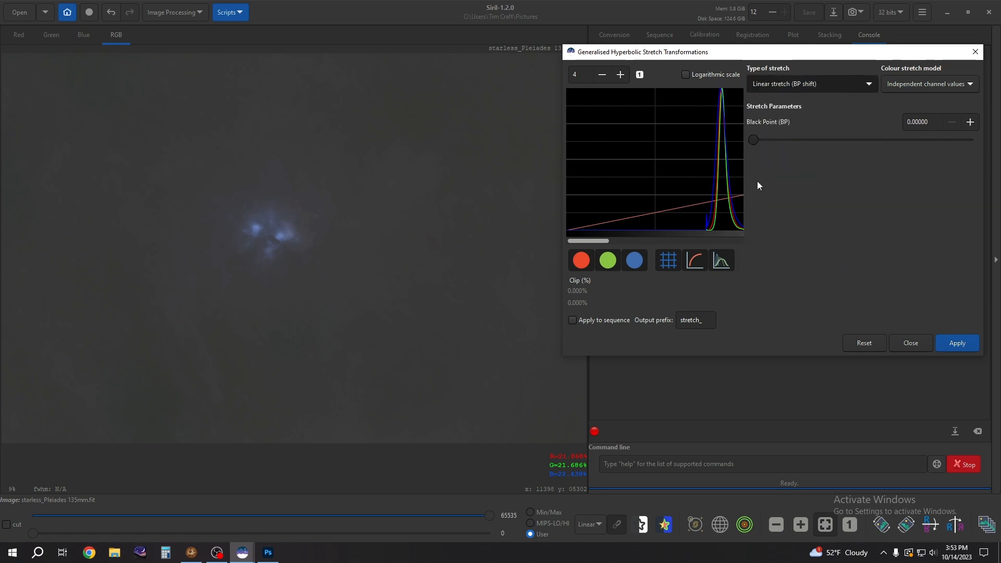
pyautogui.moveTo(756, 136); pyautogui.dragTo(775, 137)
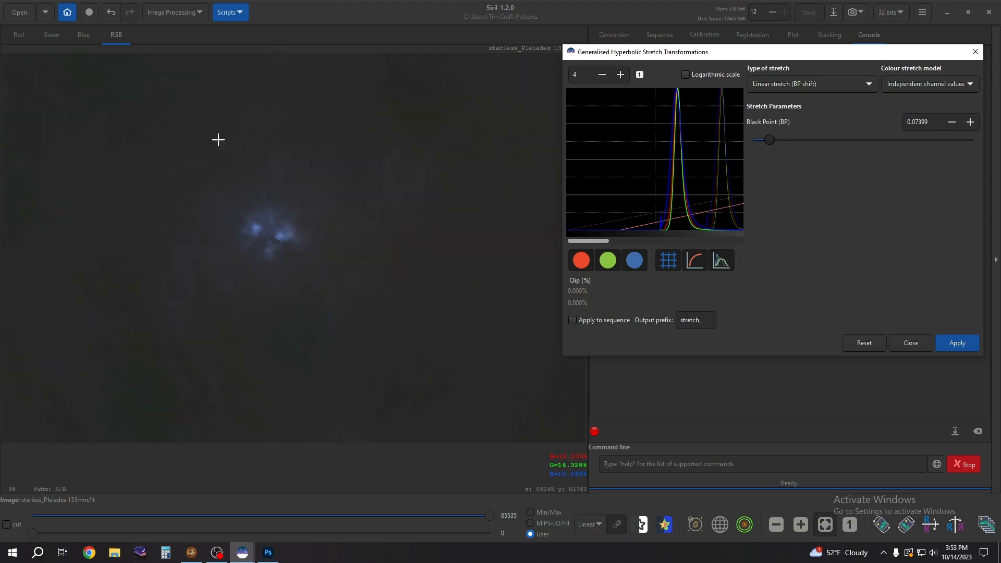
pyautogui.click(957, 343)
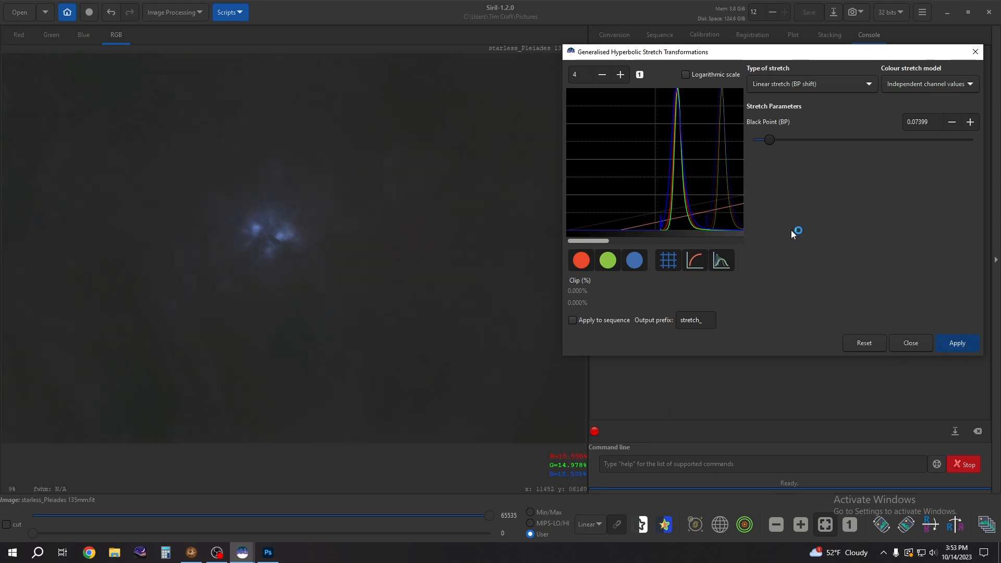
# Return to the Generalised hyperbolic transform, sample the symmetry point from a roughly 1481 x 397 px strip along the nebula's upper edge, and clear the selection.
pyautogui.click(770, 82)
pyautogui.click(762, 24)
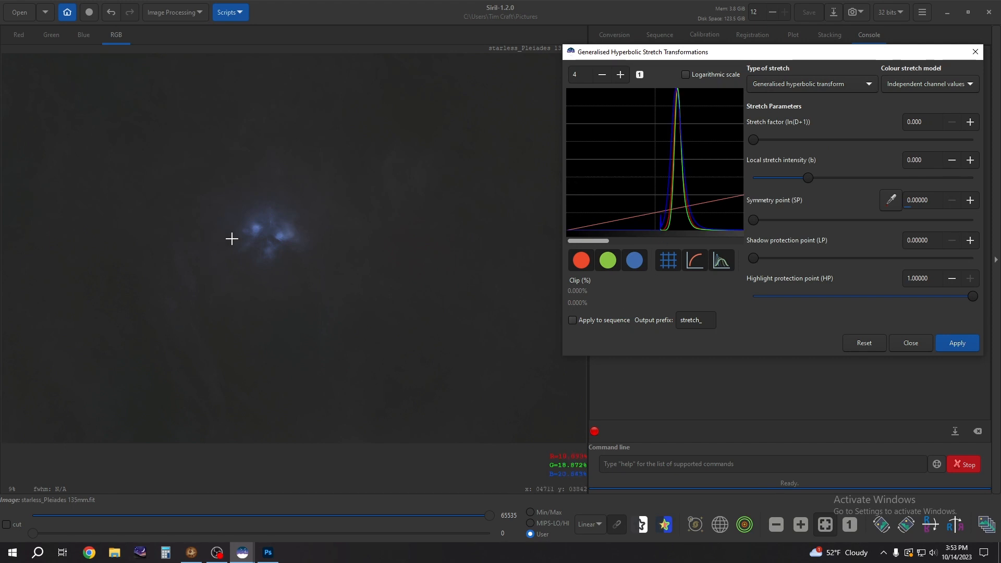
pyautogui.click(249, 203)
pyautogui.moveTo(237, 202); pyautogui.dragTo(310, 221)
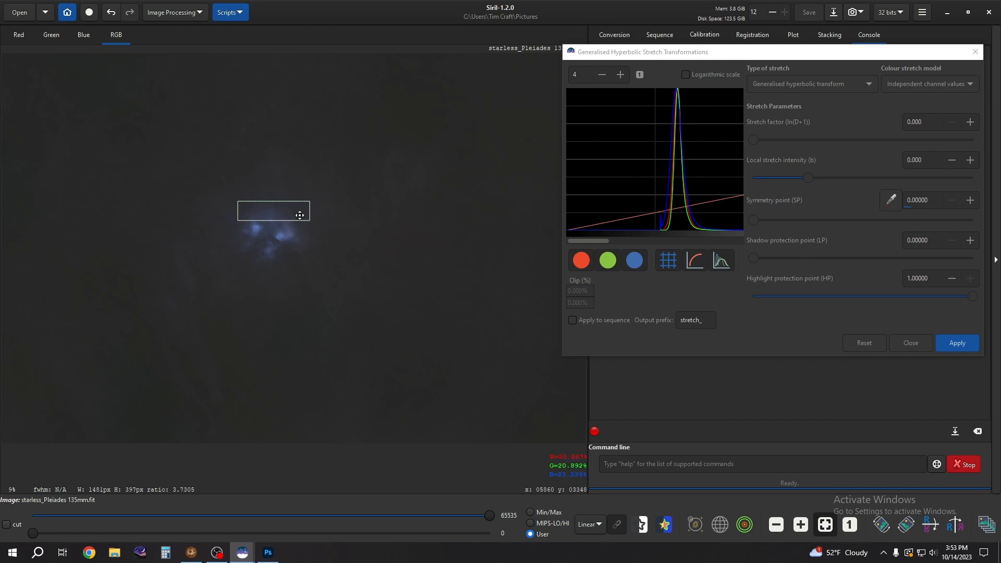
pyautogui.click(891, 200)
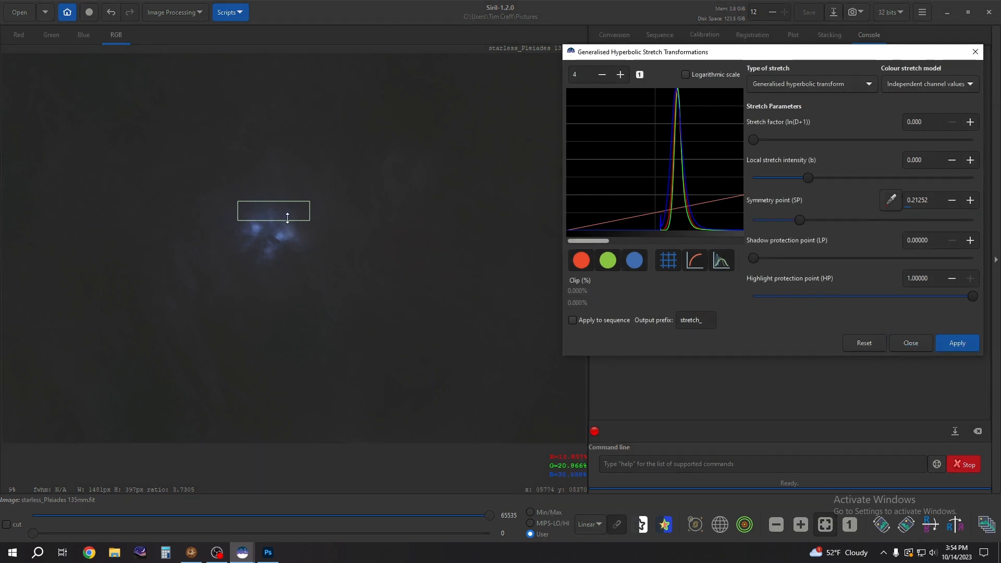
pyautogui.click(463, 289)
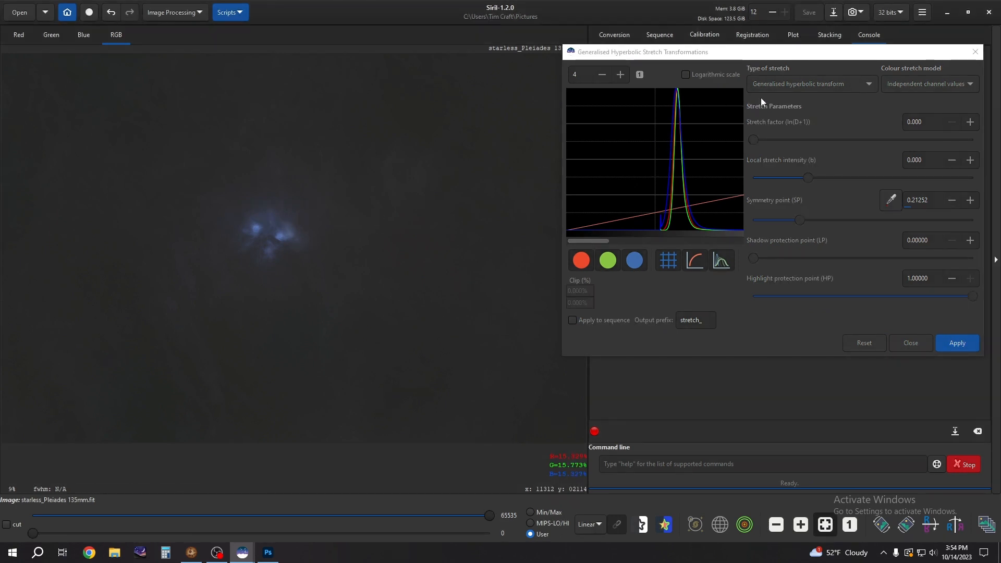
# Stretch the nebula around the sampled symmetry point with a stretch factor of about 1.34 and apply it.
pyautogui.moveTo(755, 135); pyautogui.dragTo(775, 139)
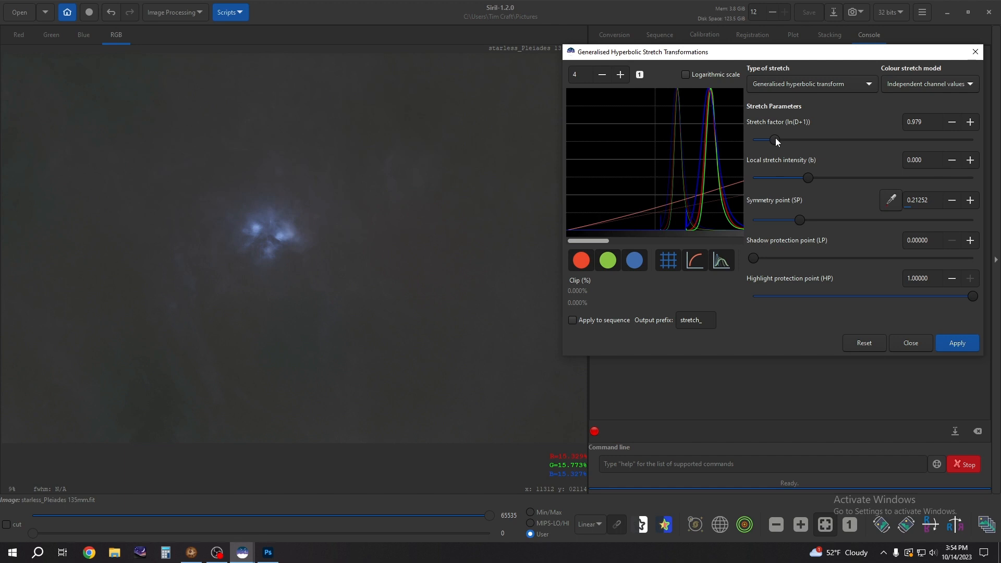
pyautogui.moveTo(775, 138); pyautogui.dragTo(784, 136)
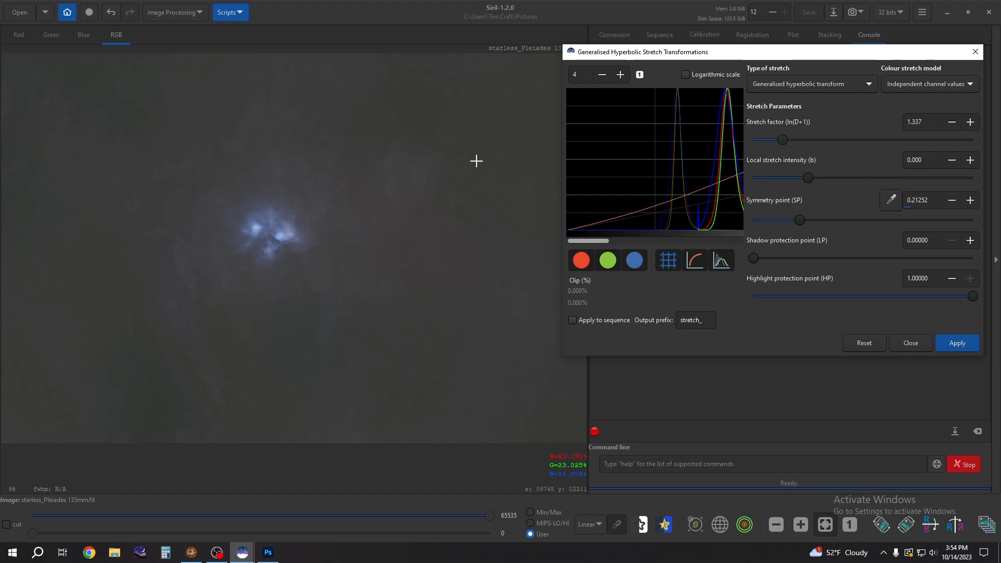
pyautogui.click(957, 342)
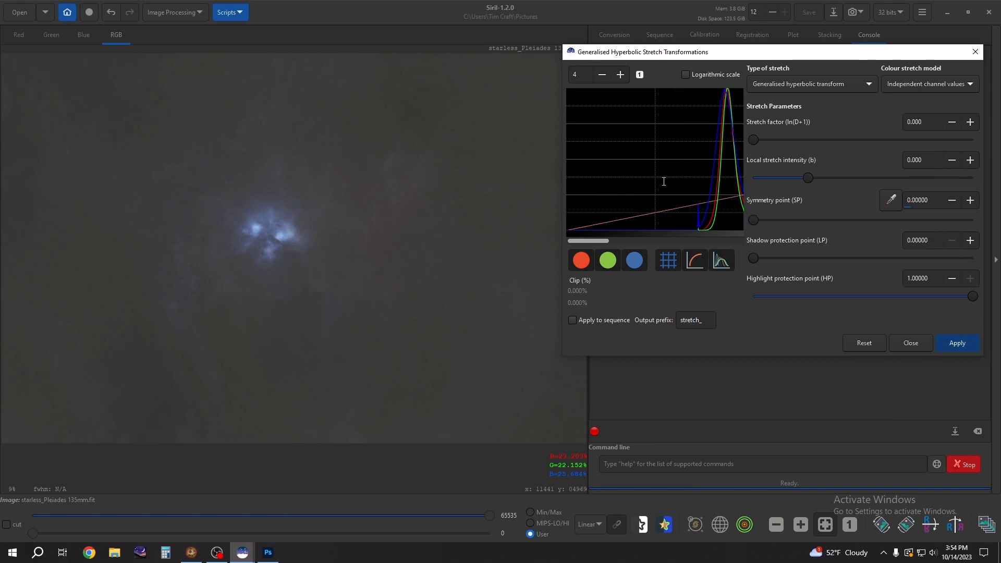
# Darken the background with a Linear stretch (BP shift), raising the black point until the histogram's base starts near the middle gridline.
pyautogui.click(772, 84)
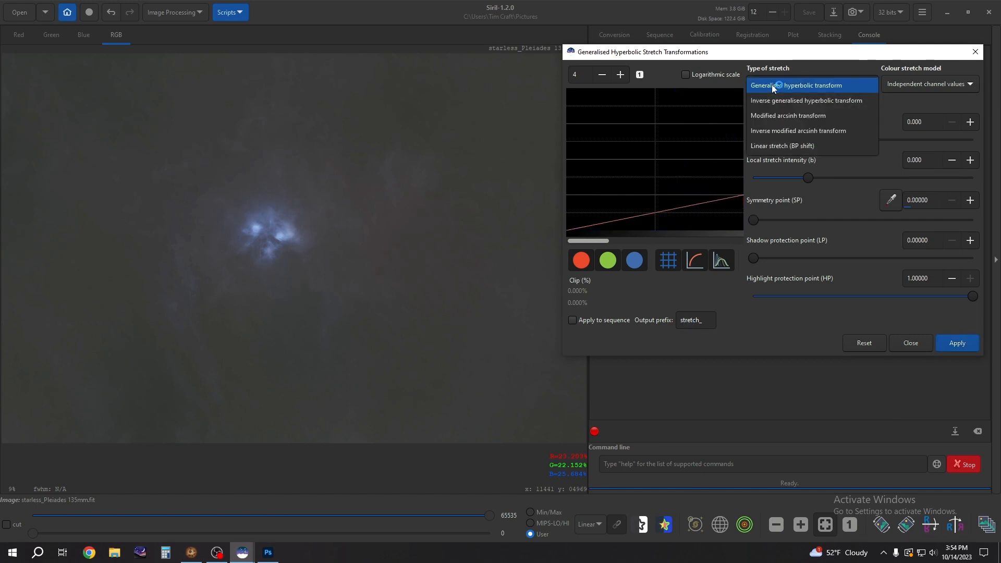
pyautogui.click(771, 146)
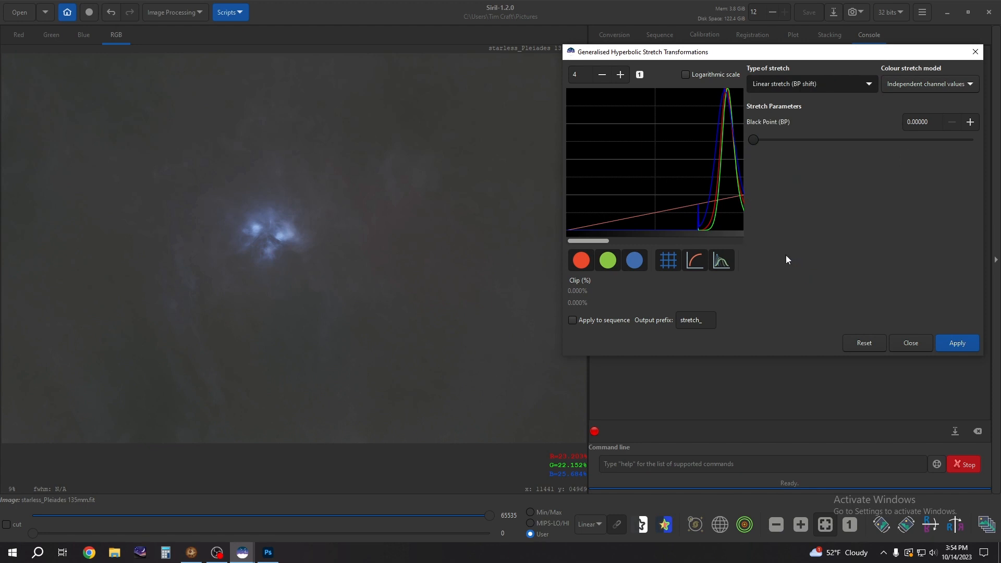
pyautogui.moveTo(752, 140); pyautogui.dragTo(769, 154)
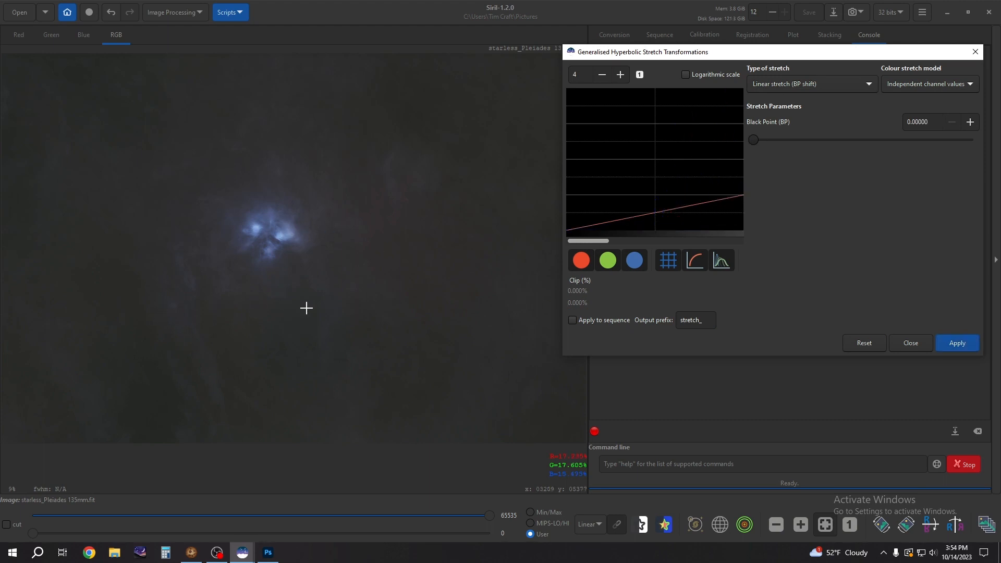
# Apply a Generalised hyperbolic transform with a stretch factor of about 0.88, sampling the symmetry point from a roughly 956 x 1588 px area below-left of the nebula.
pyautogui.click(850, 82)
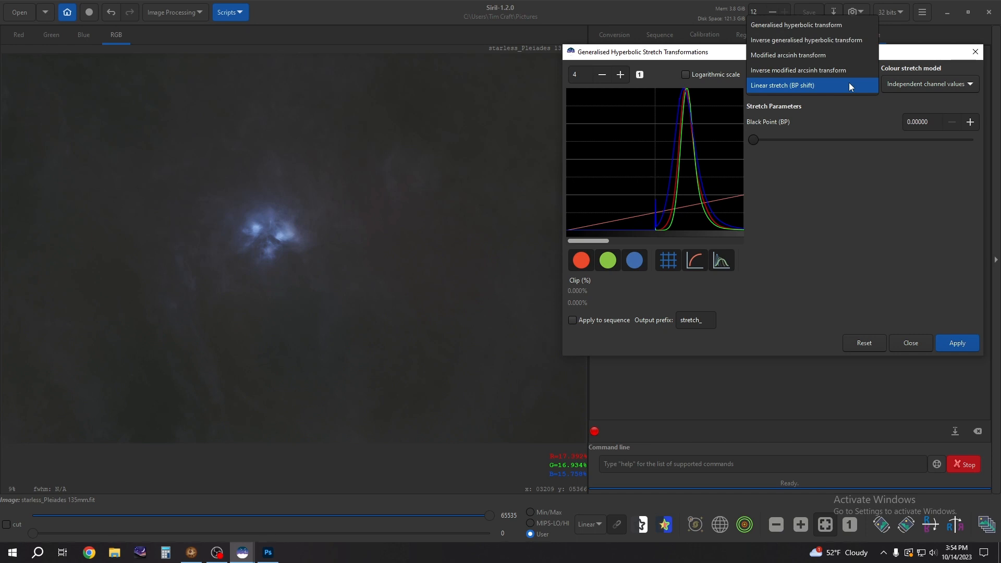
pyautogui.click(775, 26)
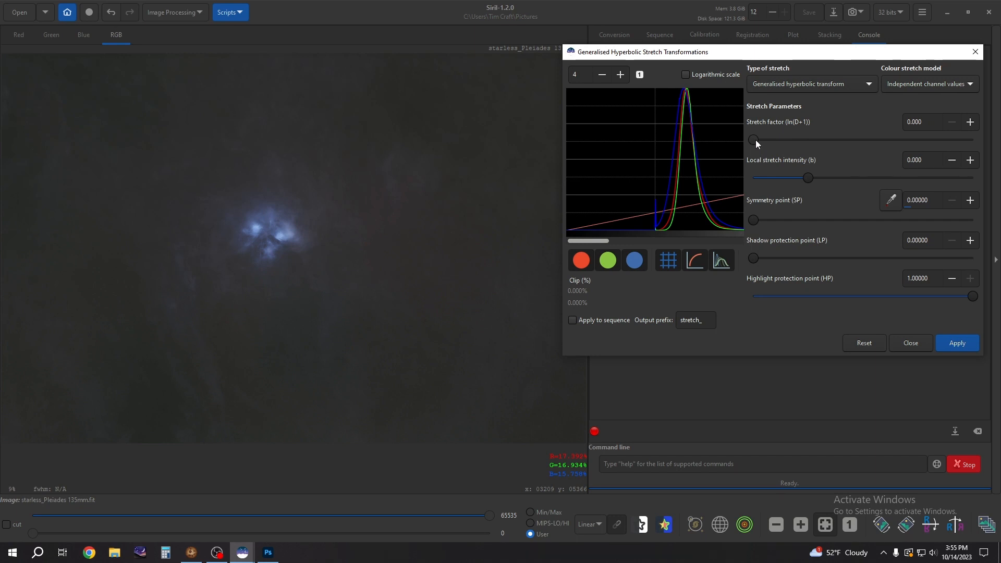
pyautogui.moveTo(756, 139)
pyautogui.mouseDown()
pyautogui.moveTo(790, 139)
pyautogui.moveTo(755, 142)
pyautogui.mouseUp()
pyautogui.moveTo(158, 295); pyautogui.dragTo(205, 372)
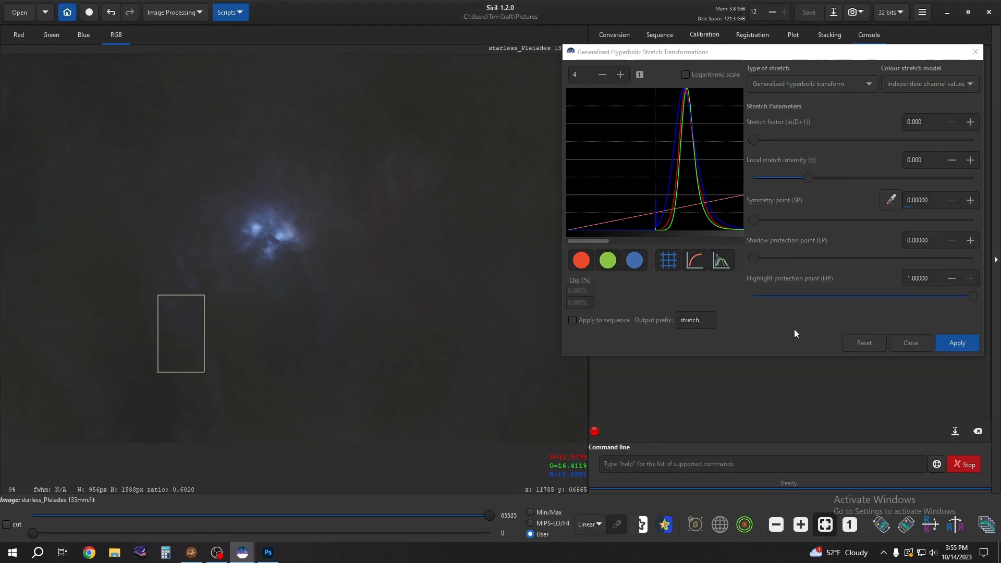
pyautogui.click(891, 200)
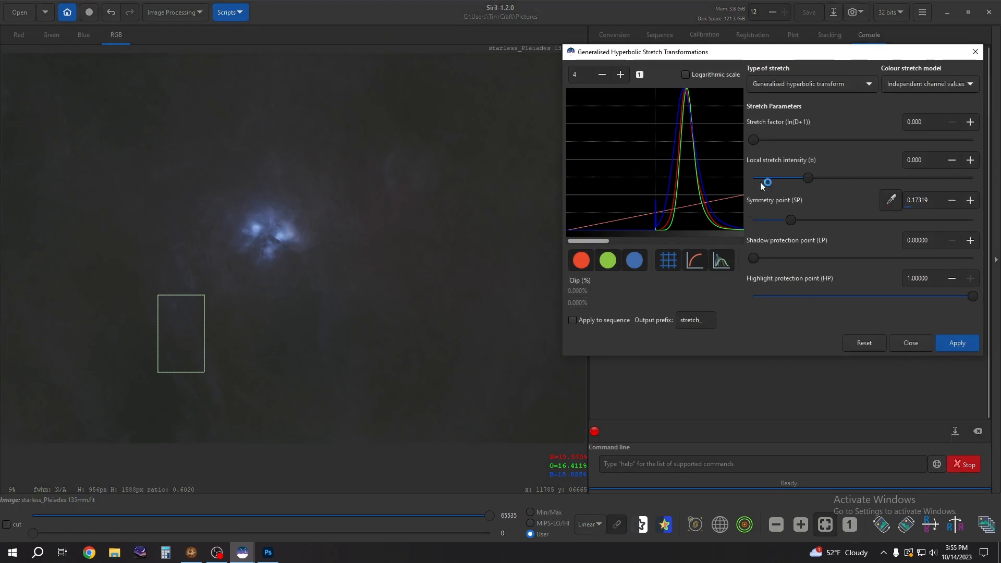
pyautogui.moveTo(753, 141); pyautogui.dragTo(774, 143)
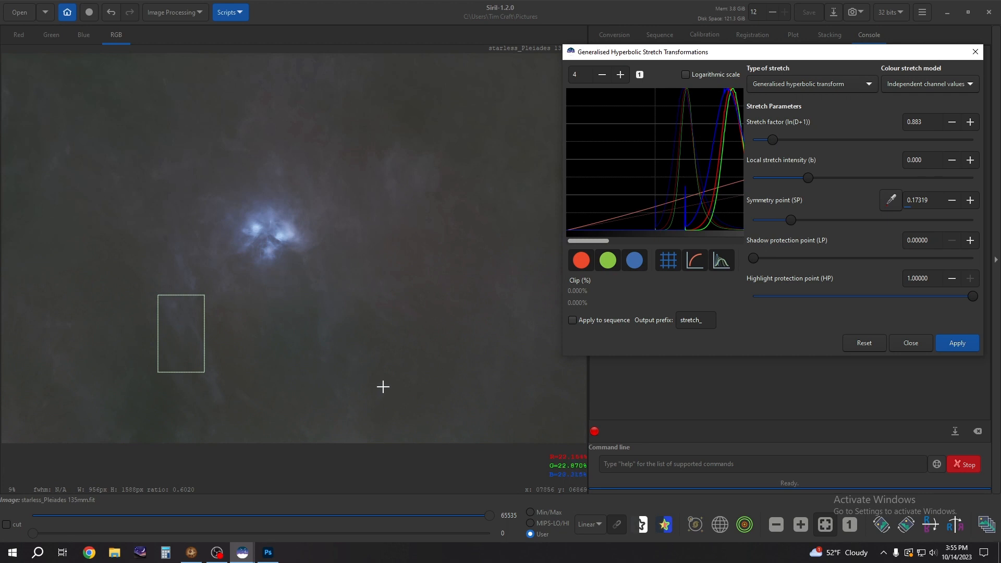
pyautogui.click(956, 343)
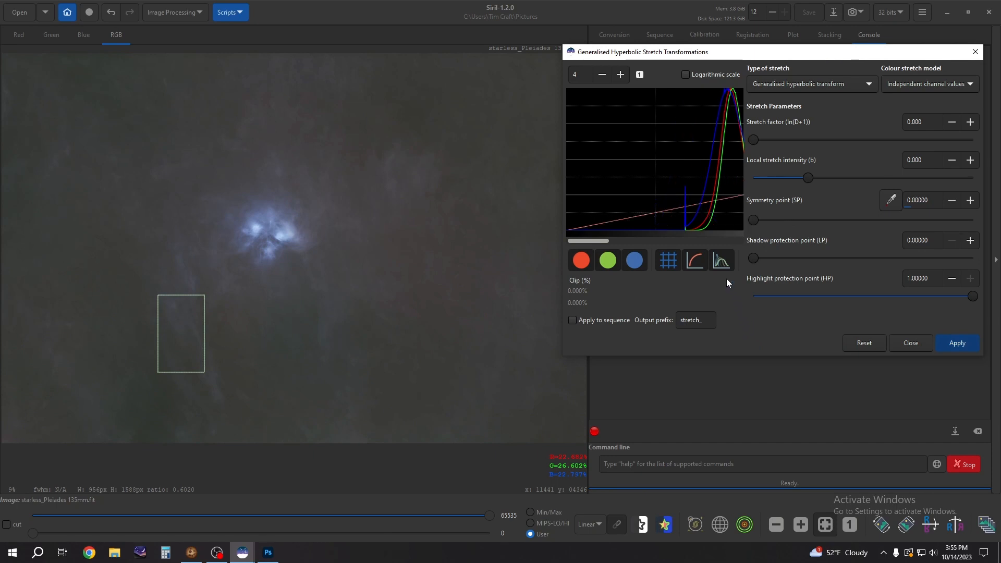
# Apply a Linear stretch (BP shift) with the black point at about 0.045.
pyautogui.click(782, 85)
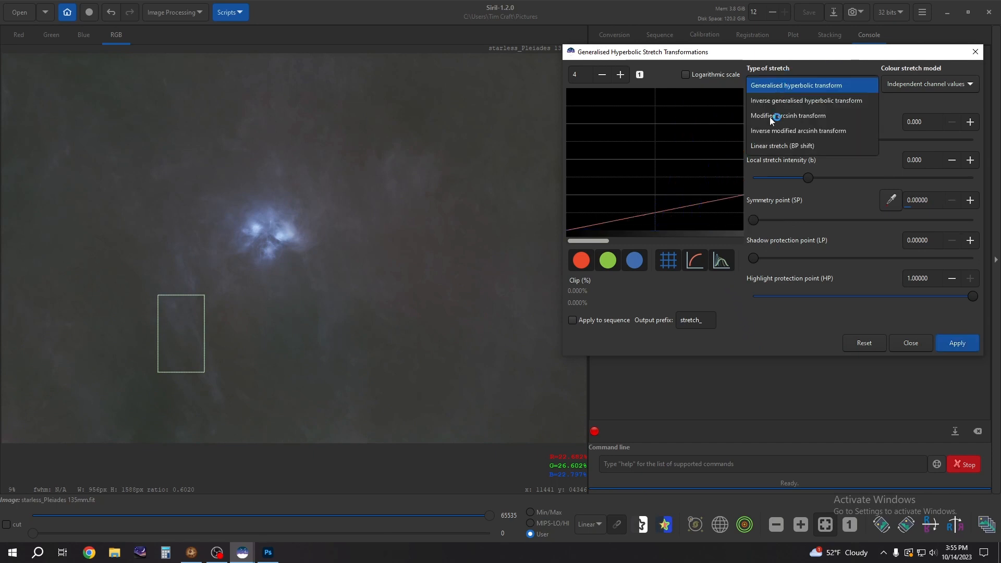
pyautogui.click(772, 146)
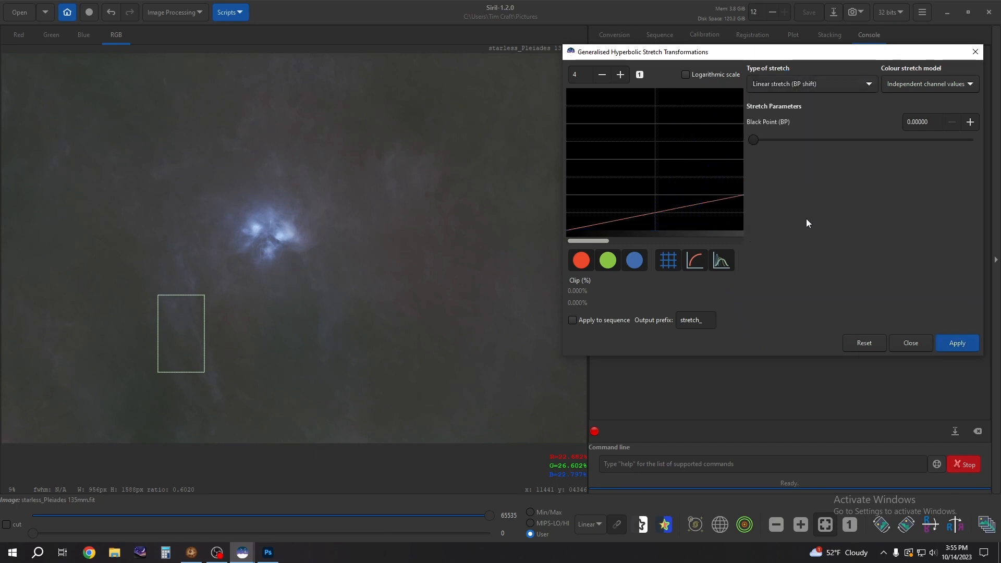
pyautogui.moveTo(755, 140); pyautogui.dragTo(765, 139)
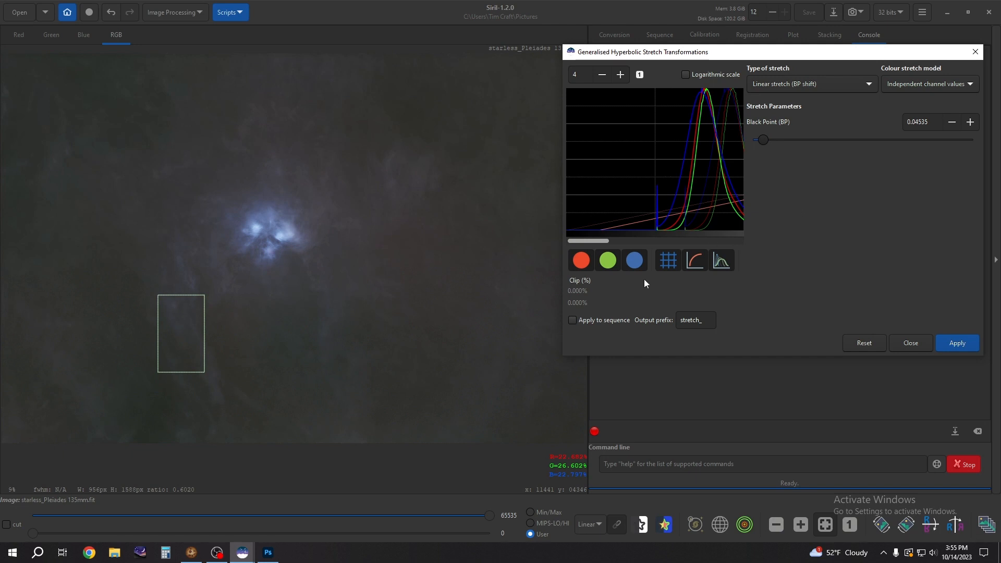
pyautogui.click(945, 344)
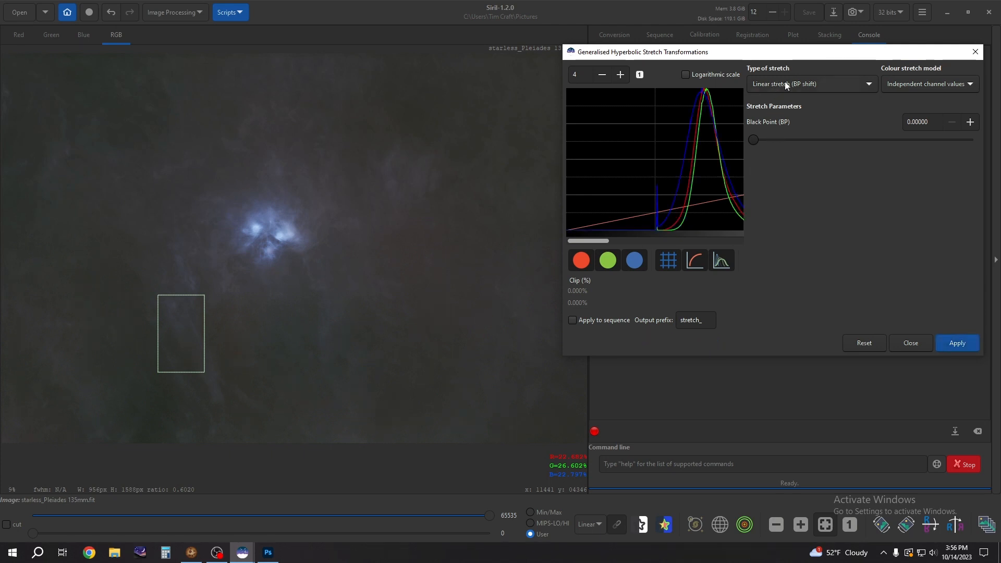
# Resample the symmetry point from the existing selection below-left of the nebula and apply a Generalised hyperbolic transform with a stretch factor of about 0.91.
pyautogui.click(768, 85)
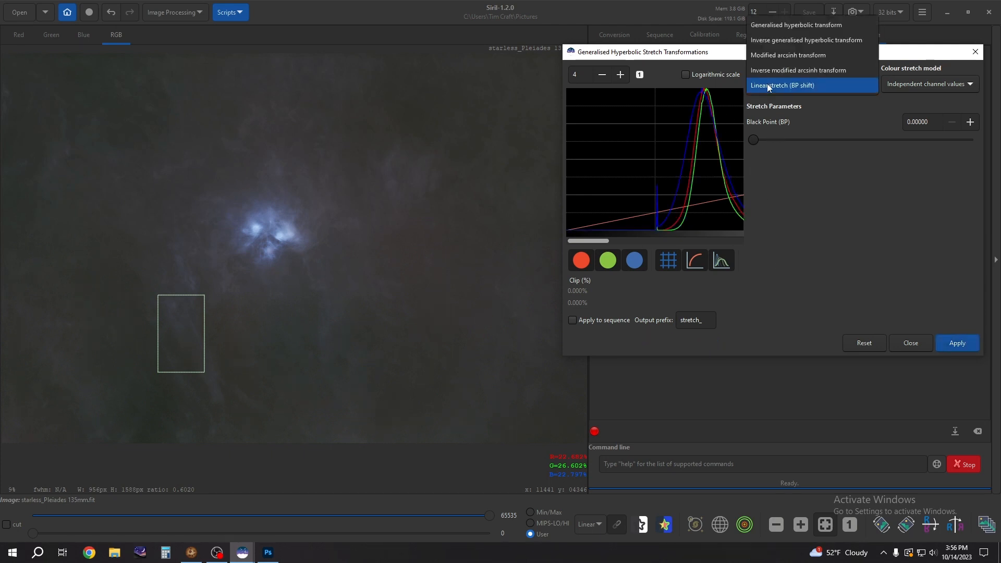
pyautogui.click(766, 27)
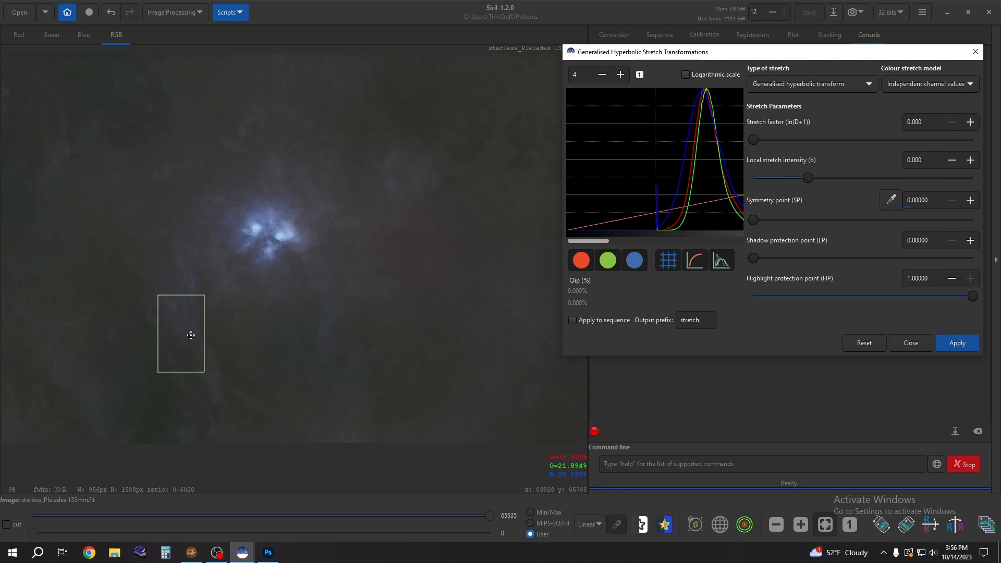
pyautogui.click(891, 202)
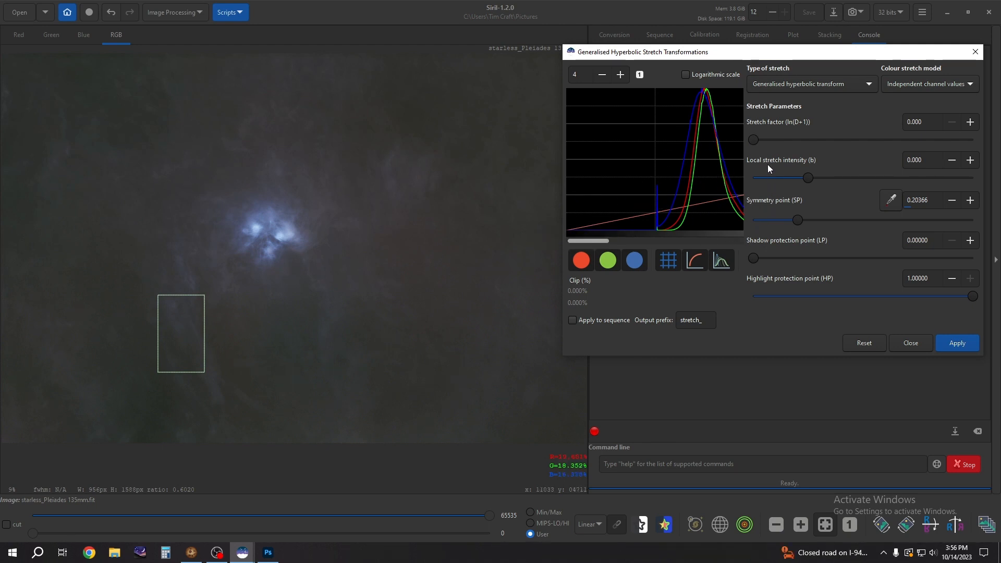
pyautogui.moveTo(756, 140); pyautogui.dragTo(776, 139)
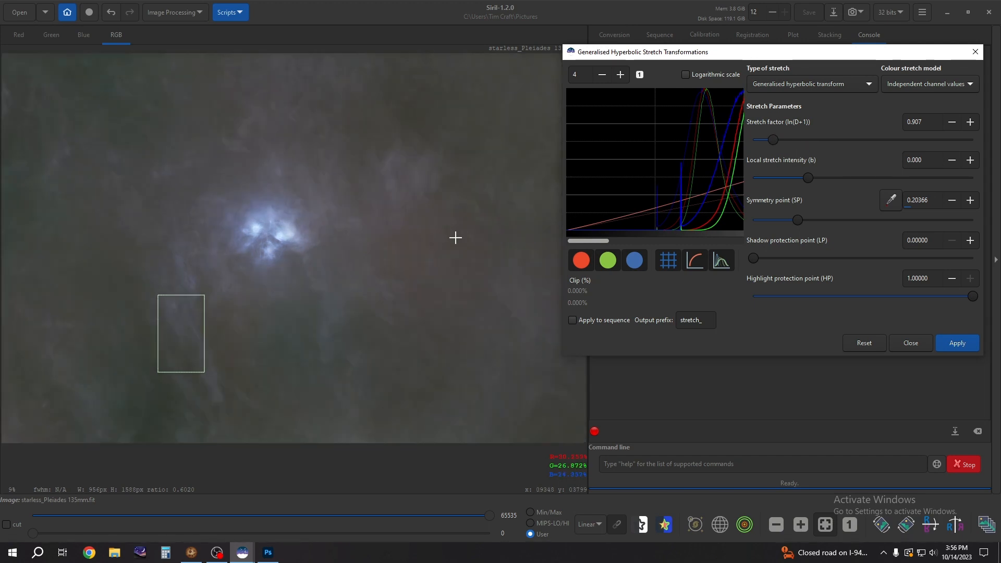
pyautogui.click(960, 344)
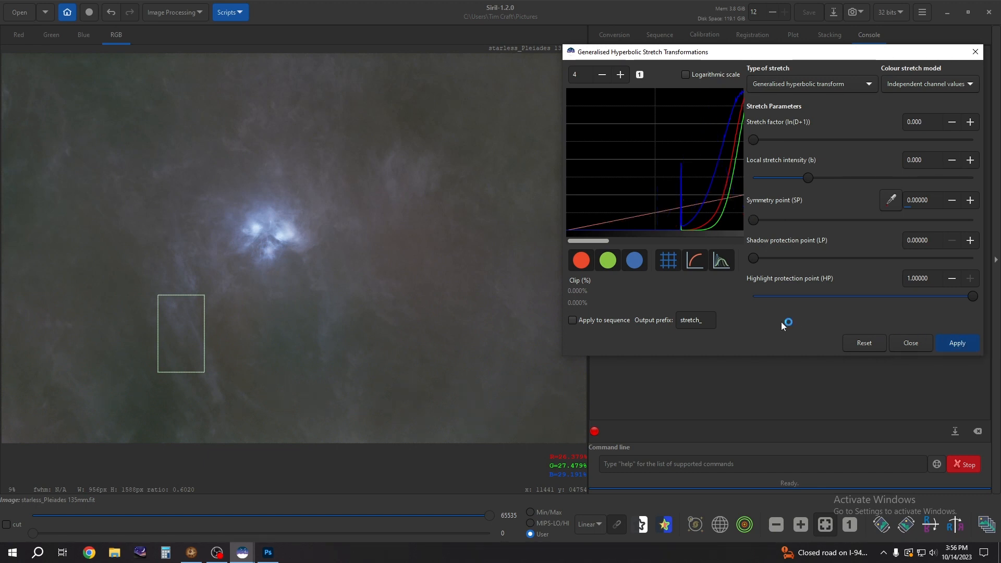
# Apply a Linear stretch (BP shift) with the black point at about 0.055.
pyautogui.click(785, 84)
pyautogui.click(774, 147)
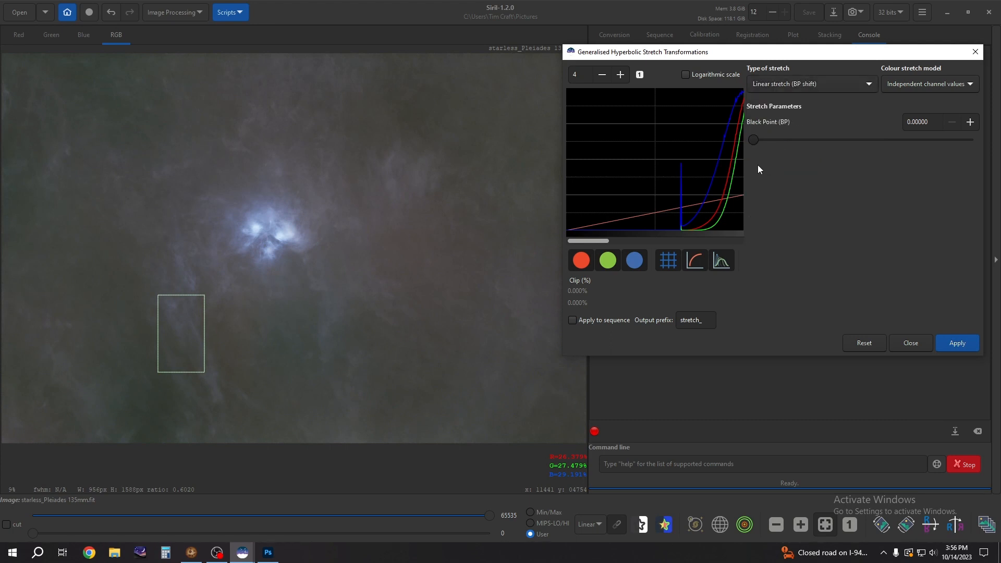
pyautogui.moveTo(755, 140); pyautogui.dragTo(766, 139)
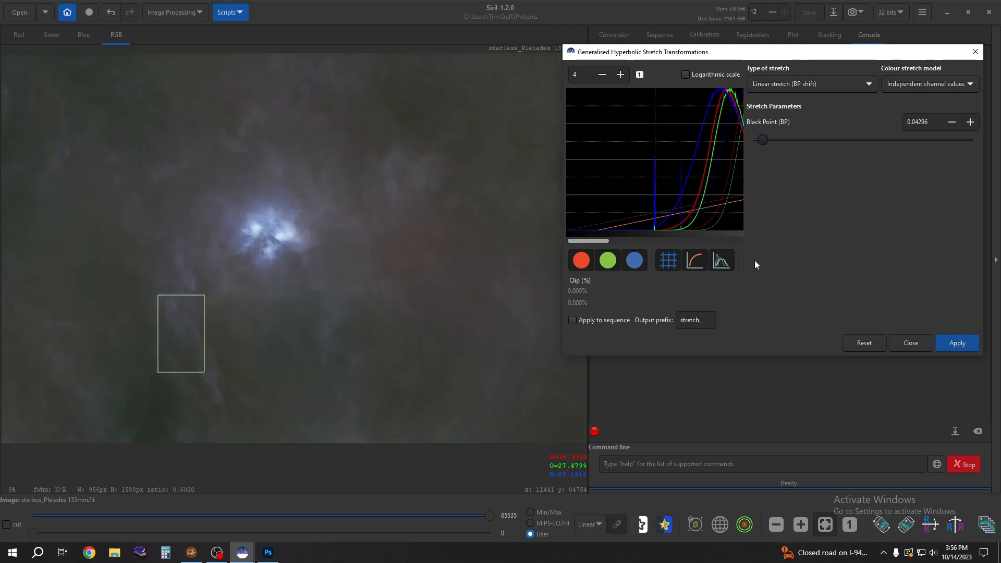
pyautogui.moveTo(765, 142); pyautogui.dragTo(768, 142)
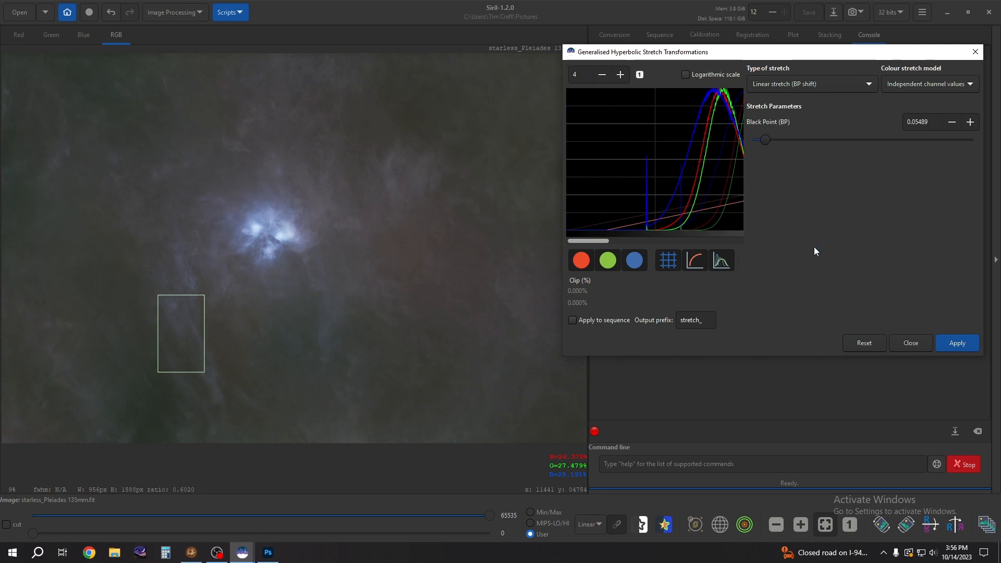
pyautogui.click(962, 338)
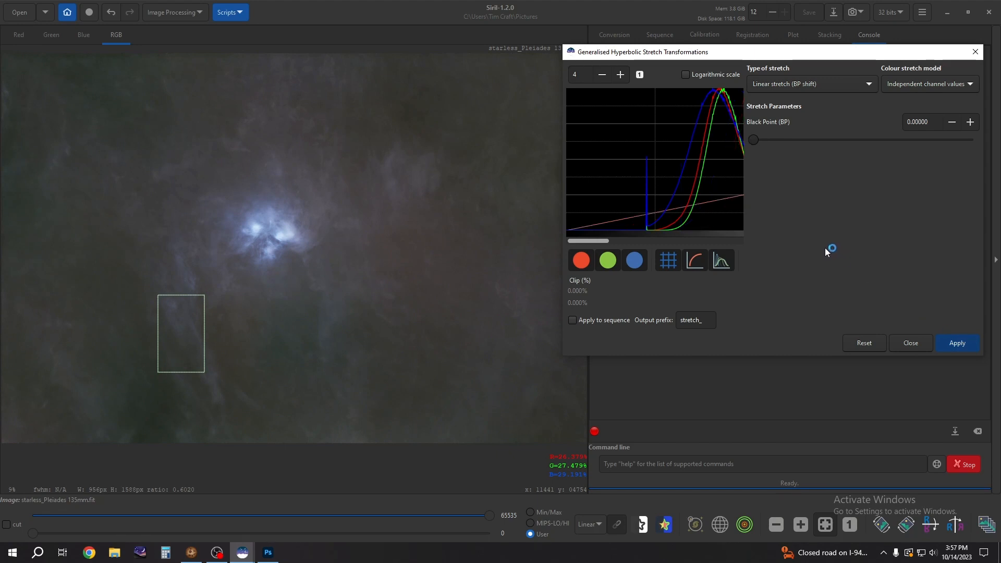
# Apply a Generalised hyperbolic transform with a stretch factor of about 1.22, sampling the symmetry point from a roughly 2373 x 1149 px area above-right of the core.
pyautogui.click(832, 83)
pyautogui.click(785, 28)
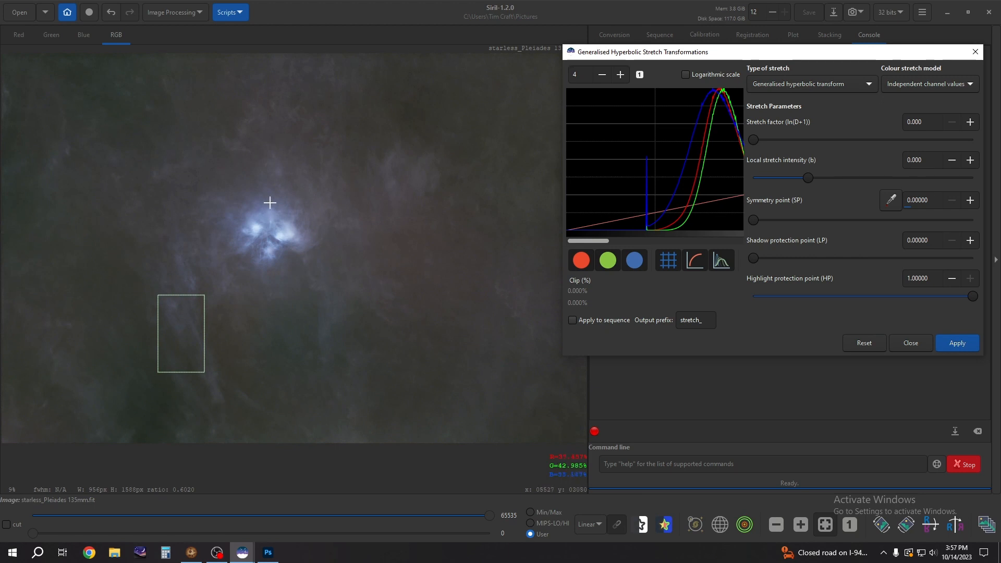
pyautogui.click(259, 166)
pyautogui.moveTo(259, 166); pyautogui.dragTo(375, 221)
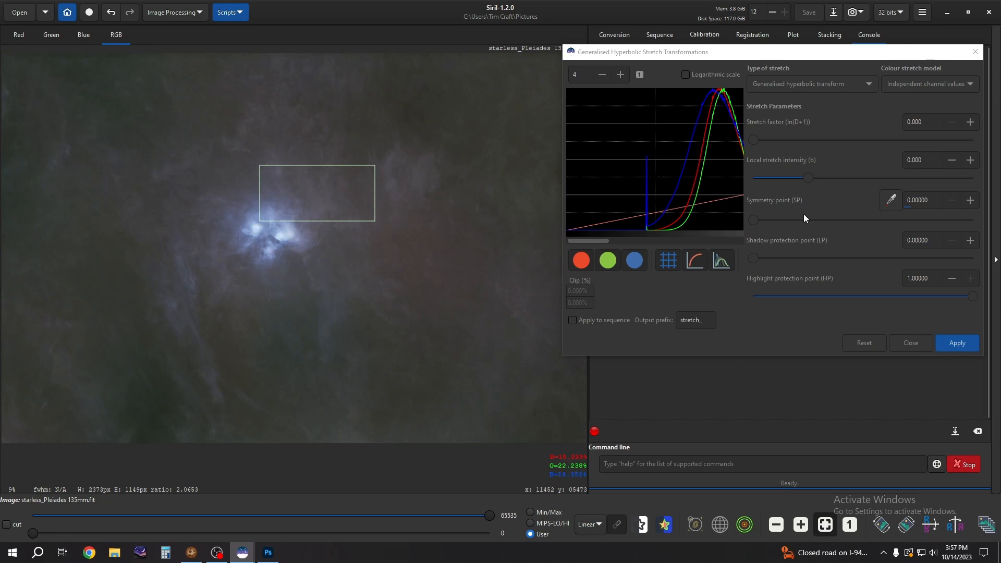
pyautogui.click(886, 203)
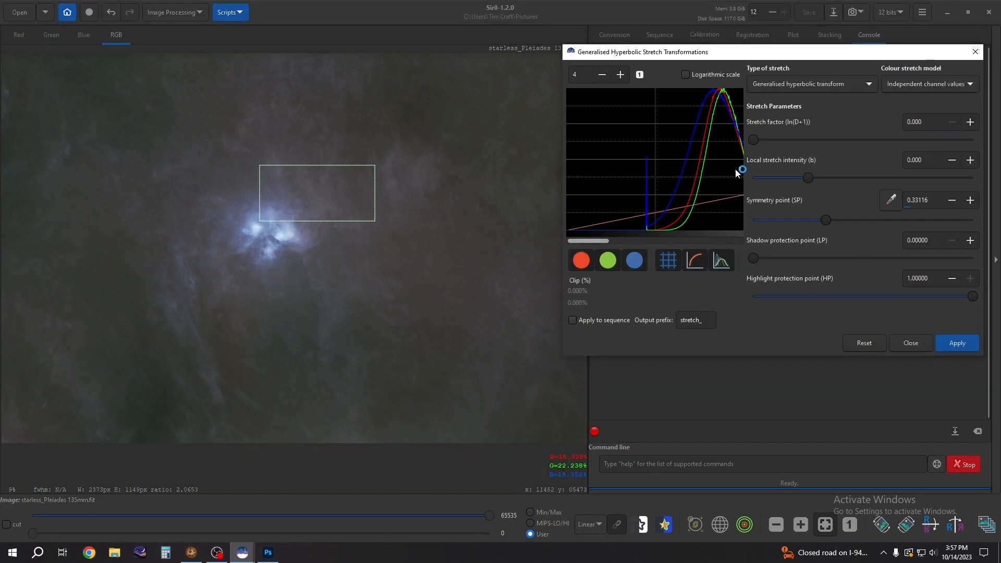
pyautogui.moveTo(755, 141); pyautogui.dragTo(772, 144)
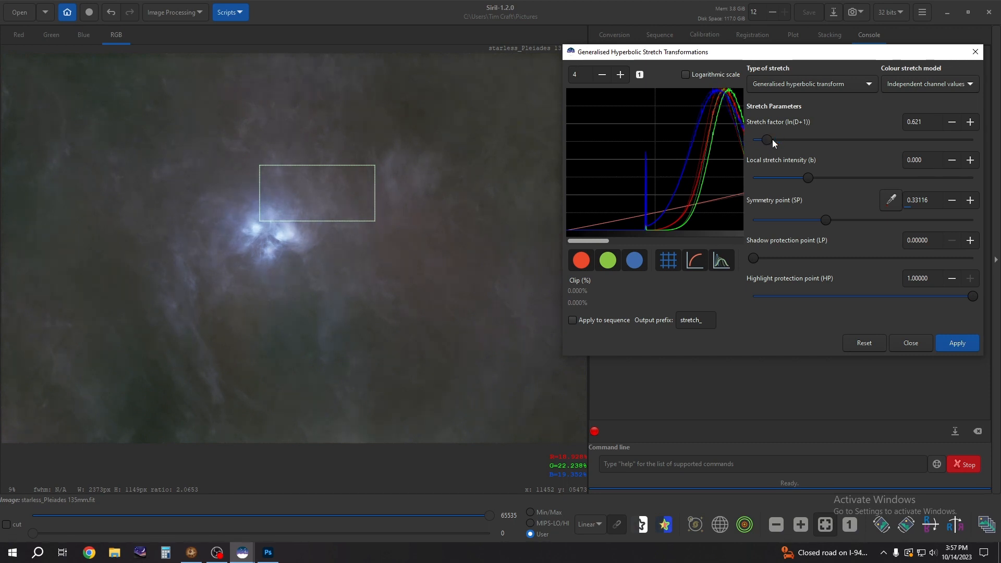
pyautogui.moveTo(773, 140); pyautogui.dragTo(783, 141)
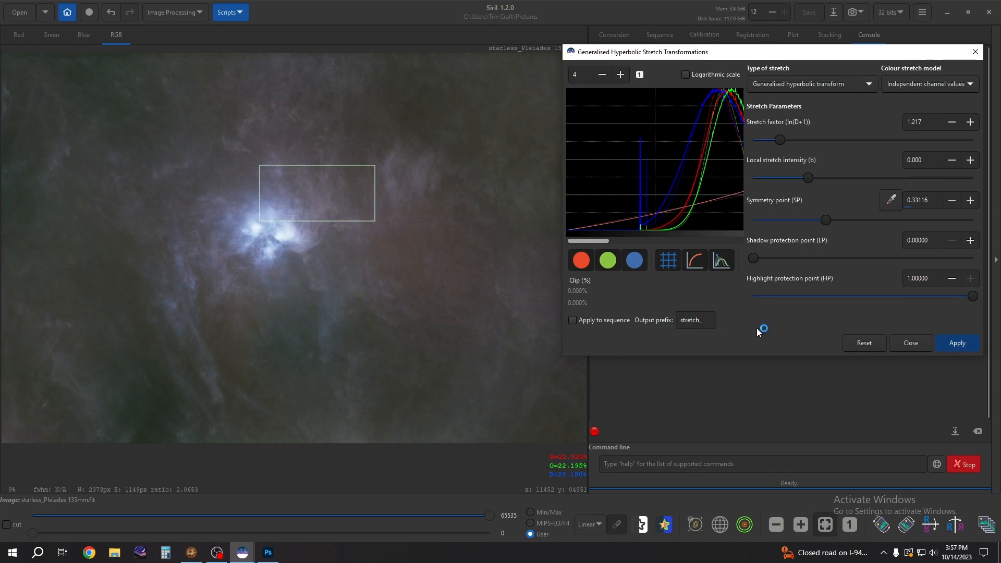
# Clear the image selection and apply a Linear stretch (BP shift) with the black point at about 0.026.
pyautogui.click(803, 81)
pyautogui.click(779, 146)
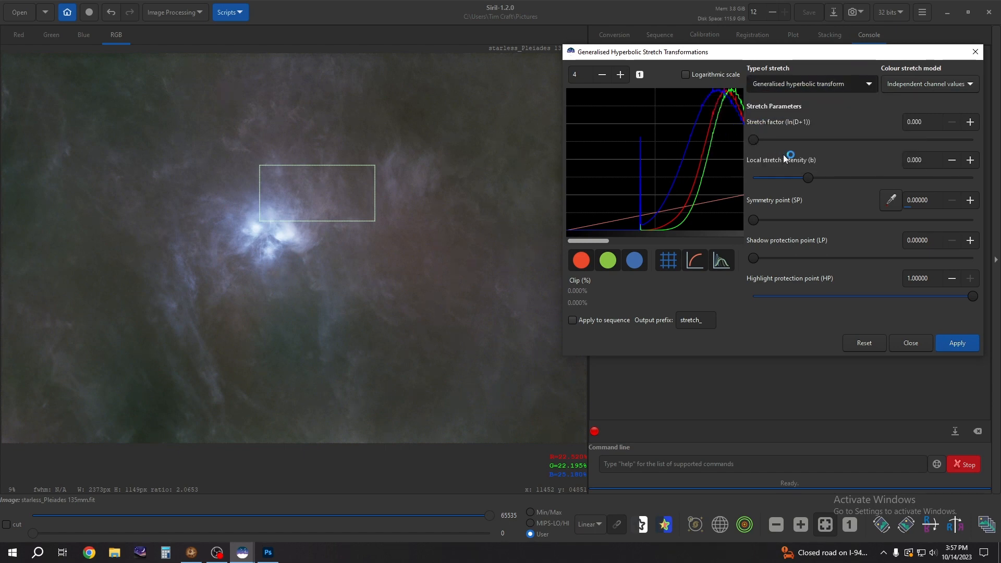
pyautogui.moveTo(754, 141); pyautogui.dragTo(762, 140)
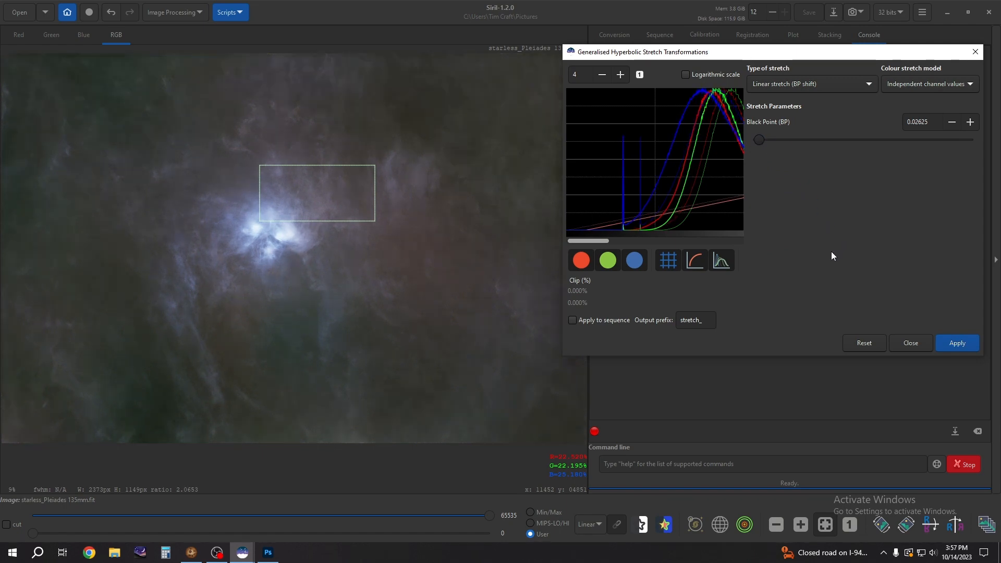
pyautogui.click(461, 356)
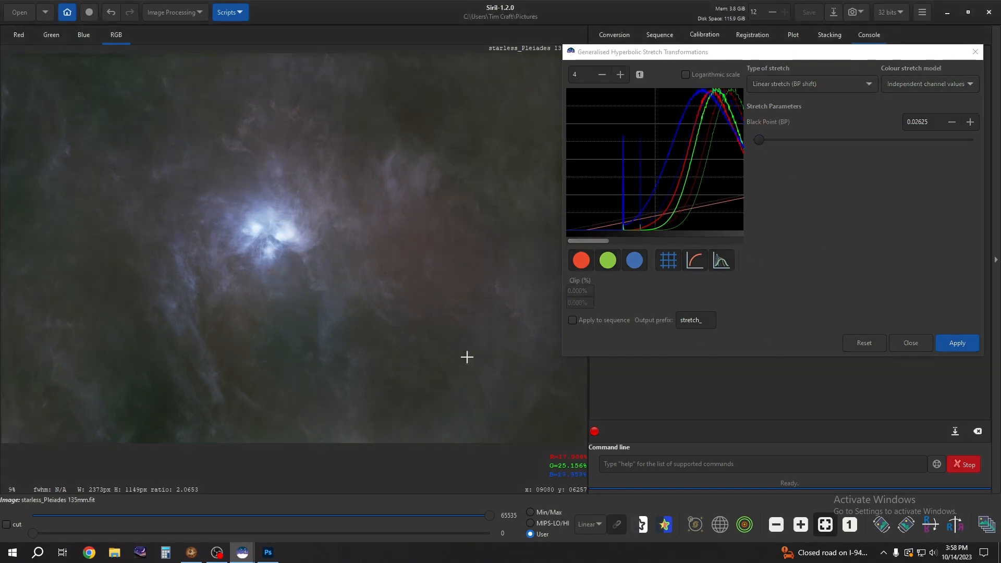
pyautogui.click(950, 343)
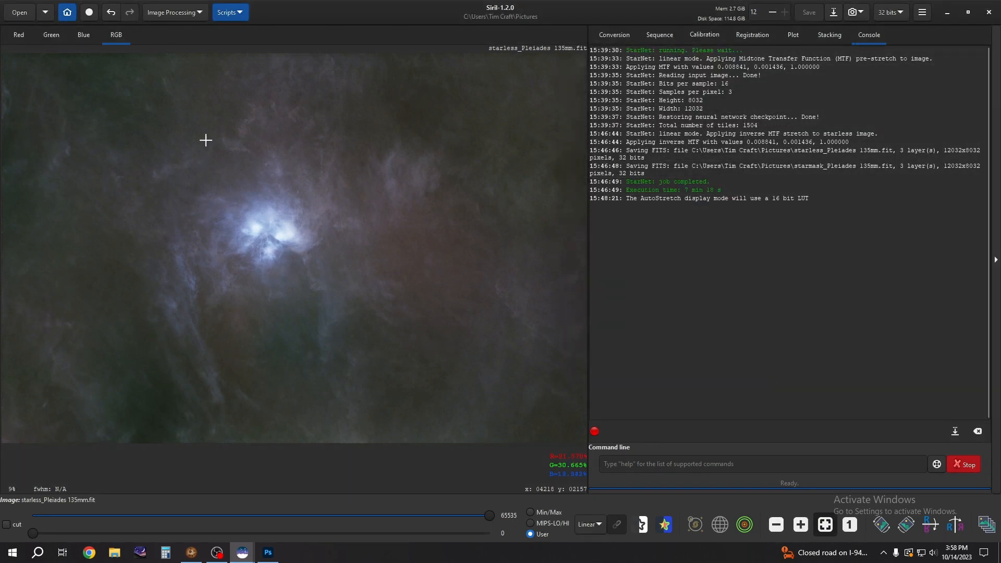
# Start a Histogram Transformation with the autostretch values and show the full histogram at zoom 1.
pyautogui.click(186, 13)
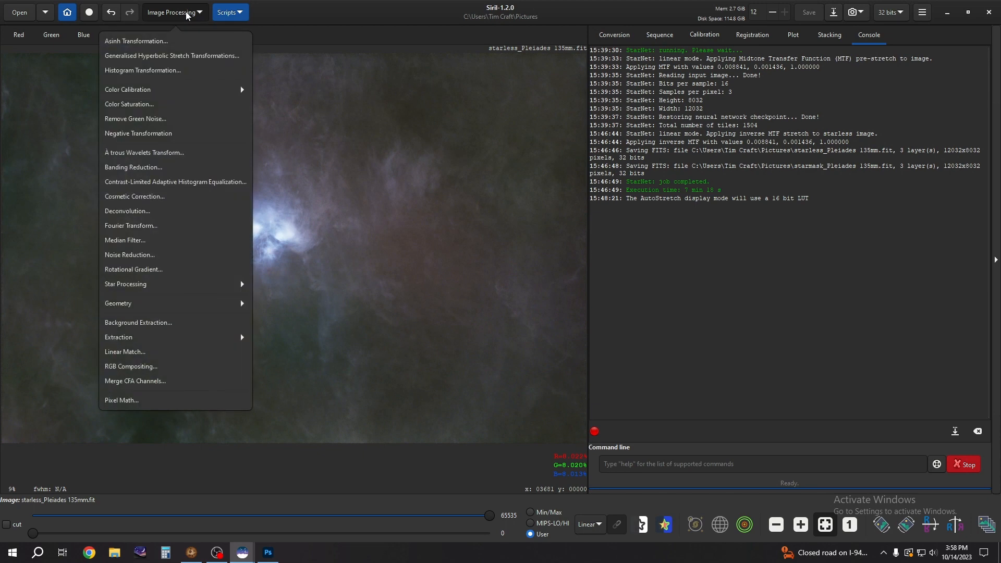
pyautogui.click(159, 73)
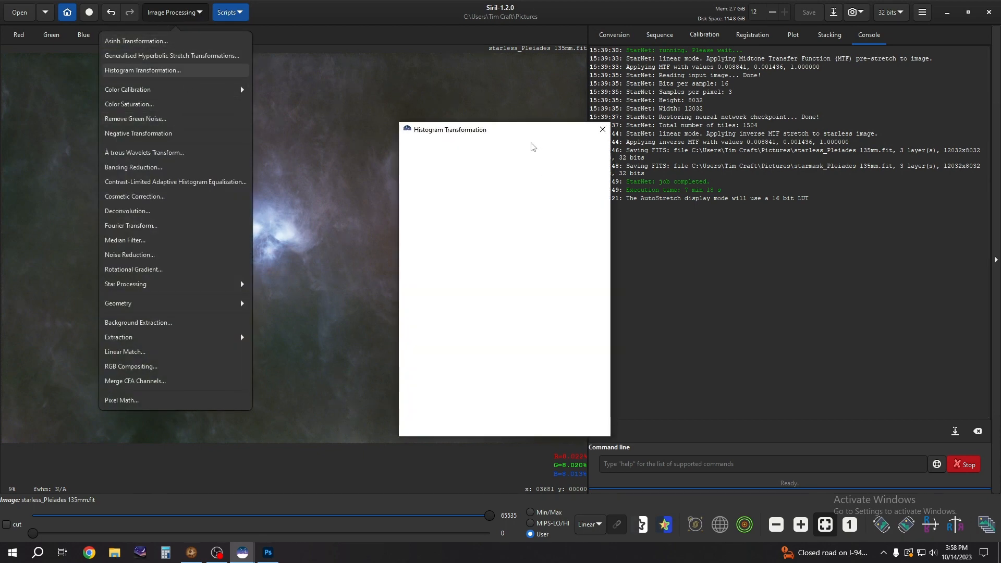
pyautogui.moveTo(524, 134); pyautogui.dragTo(789, 81)
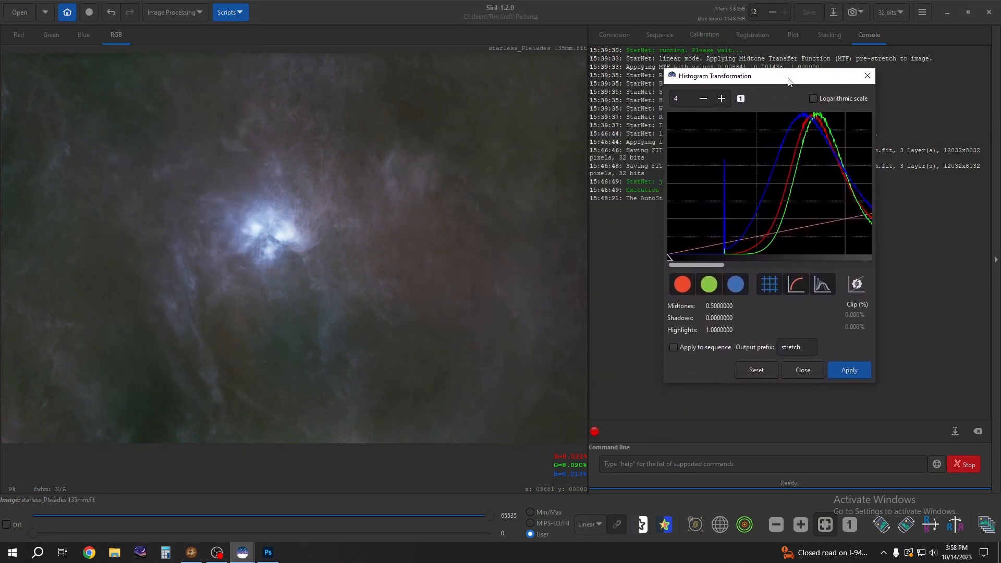
pyautogui.click(858, 287)
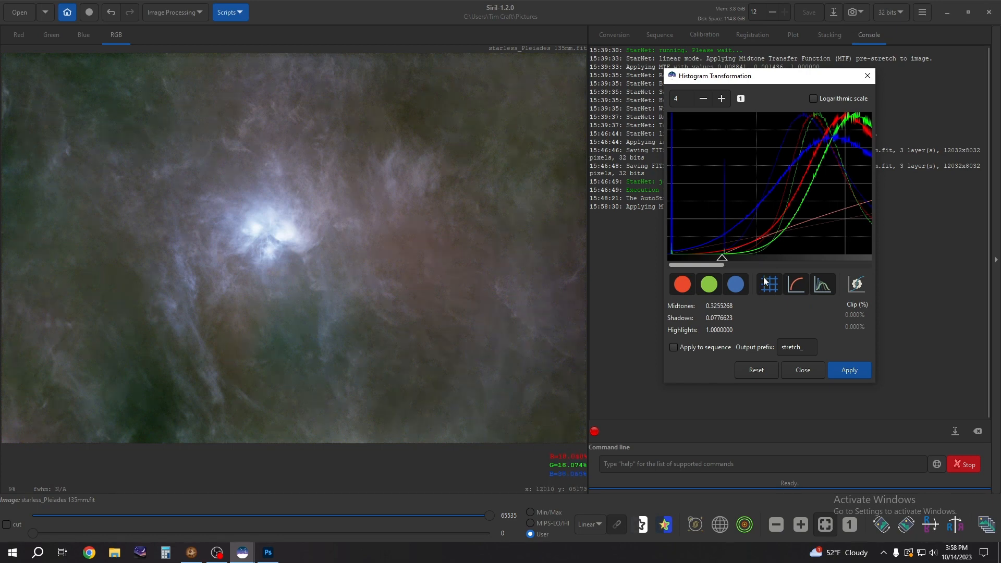
pyautogui.moveTo(716, 265); pyautogui.dragTo(718, 265)
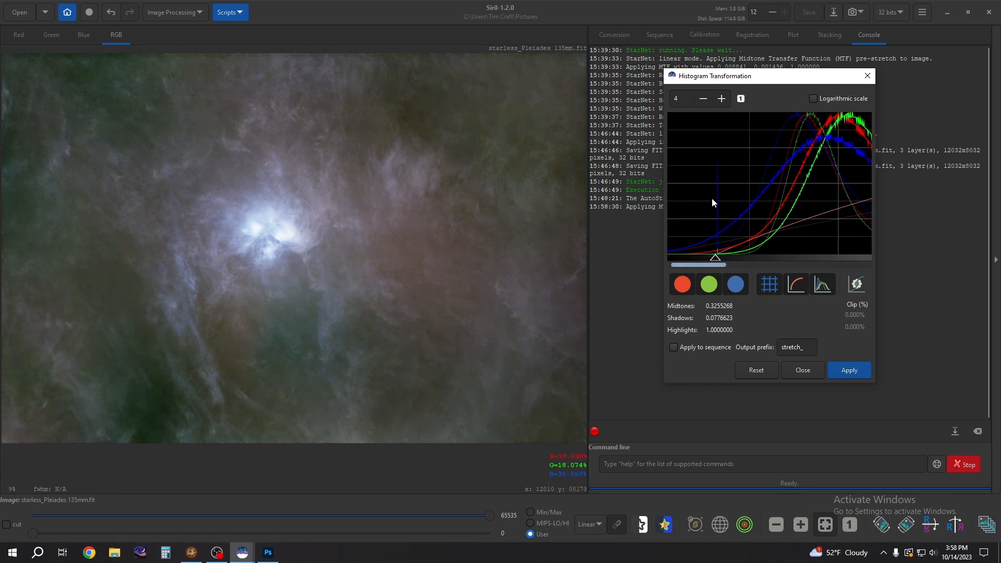
pyautogui.click(703, 99)
pyautogui.click(703, 99)
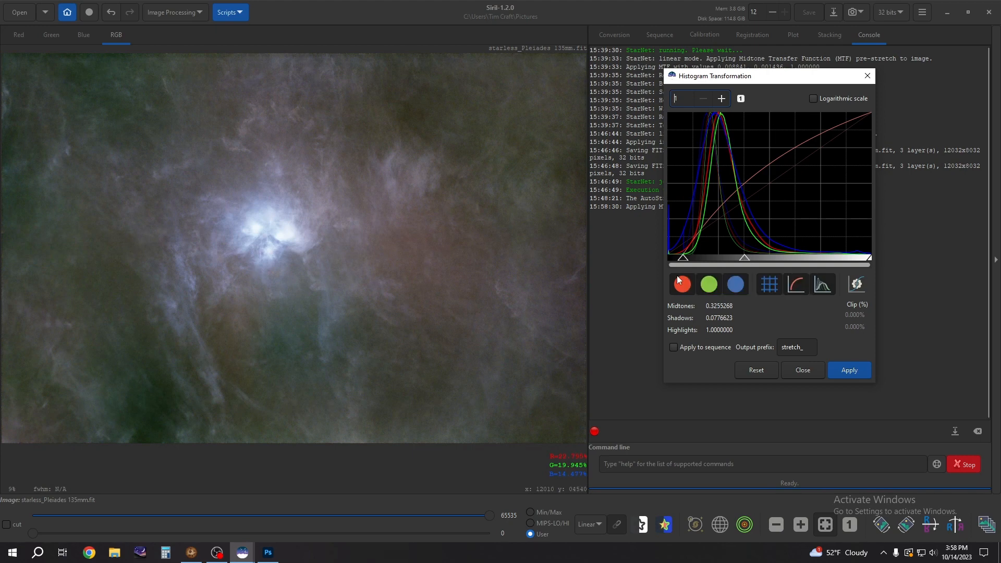
# Soften the histogram stretch to midtones of about 0.455 and shadows of about 0.036, and apply it.
pyautogui.moveTo(745, 259); pyautogui.dragTo(754, 260)
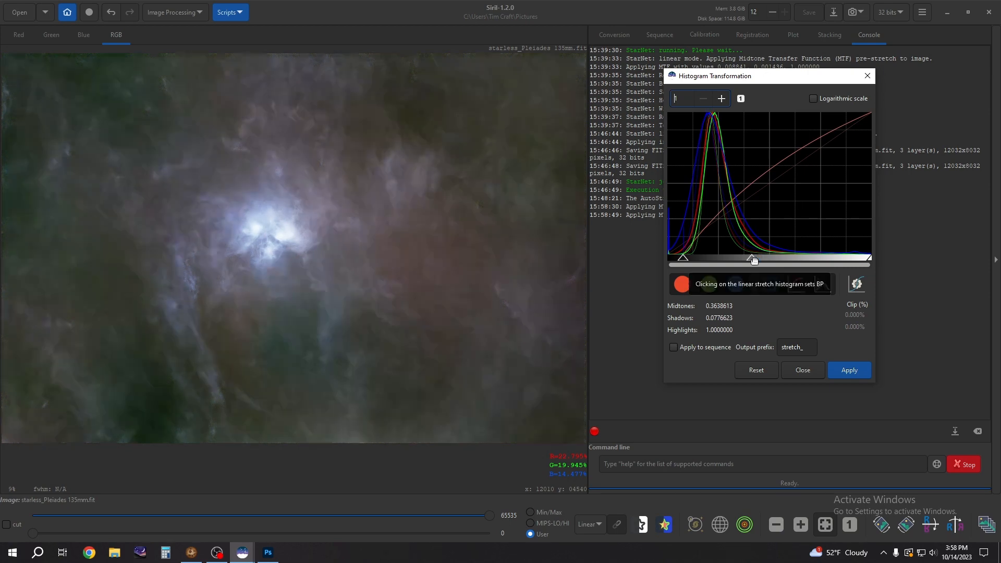
pyautogui.moveTo(754, 260); pyautogui.dragTo(758, 260)
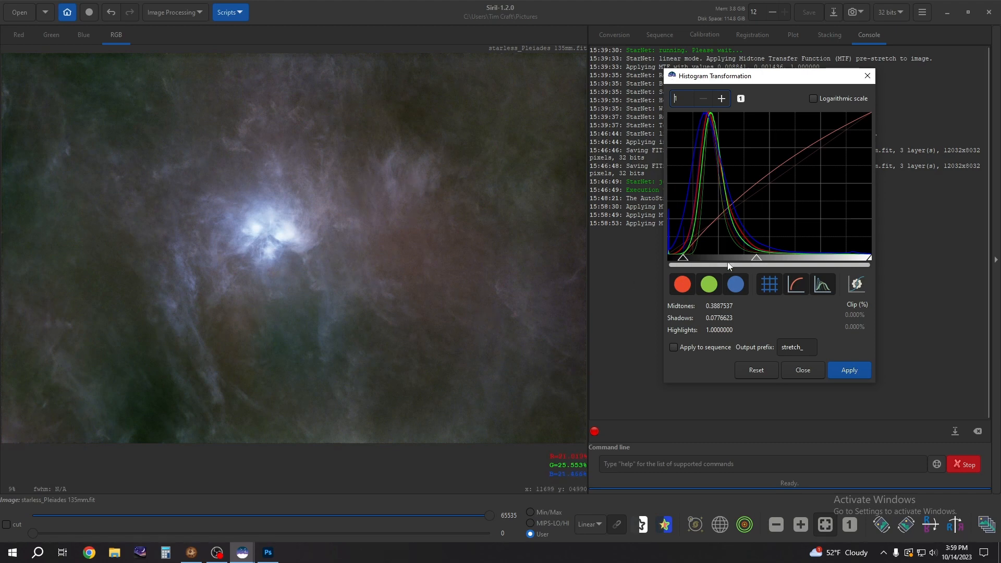
pyautogui.moveTo(757, 258); pyautogui.dragTo(762, 257)
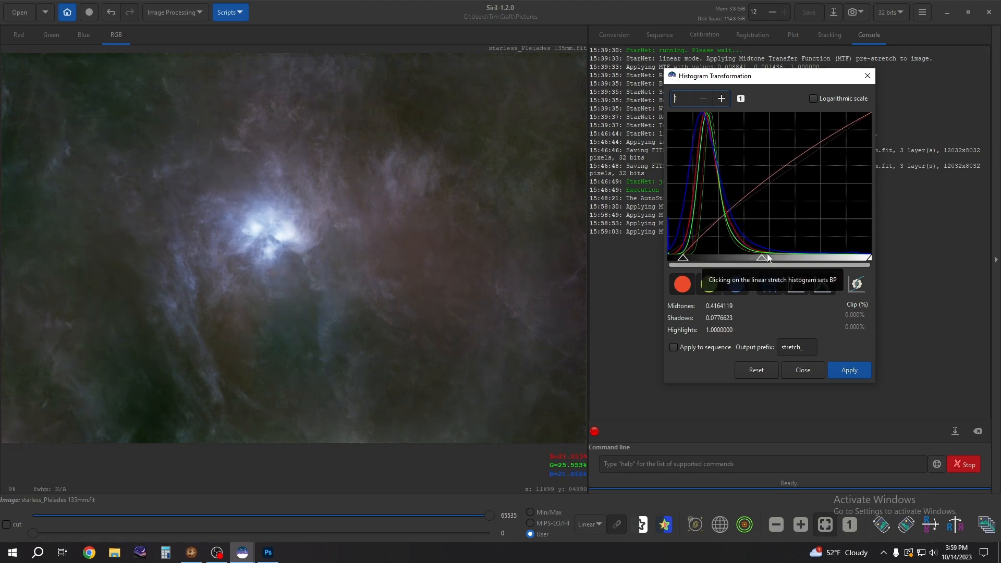
pyautogui.moveTo(684, 257); pyautogui.dragTo(675, 258)
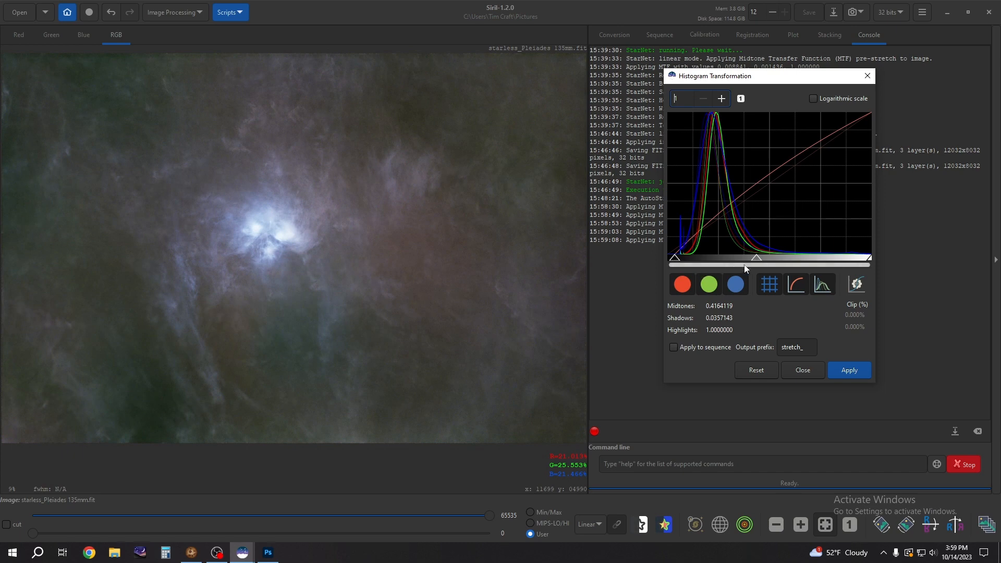
pyautogui.moveTo(755, 259); pyautogui.dragTo(765, 257)
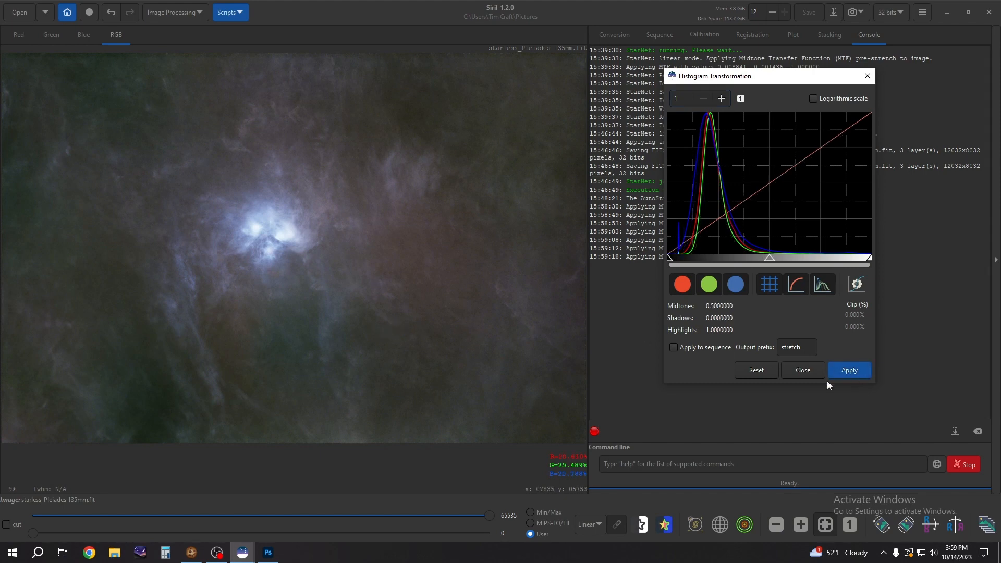
pyautogui.click(803, 370)
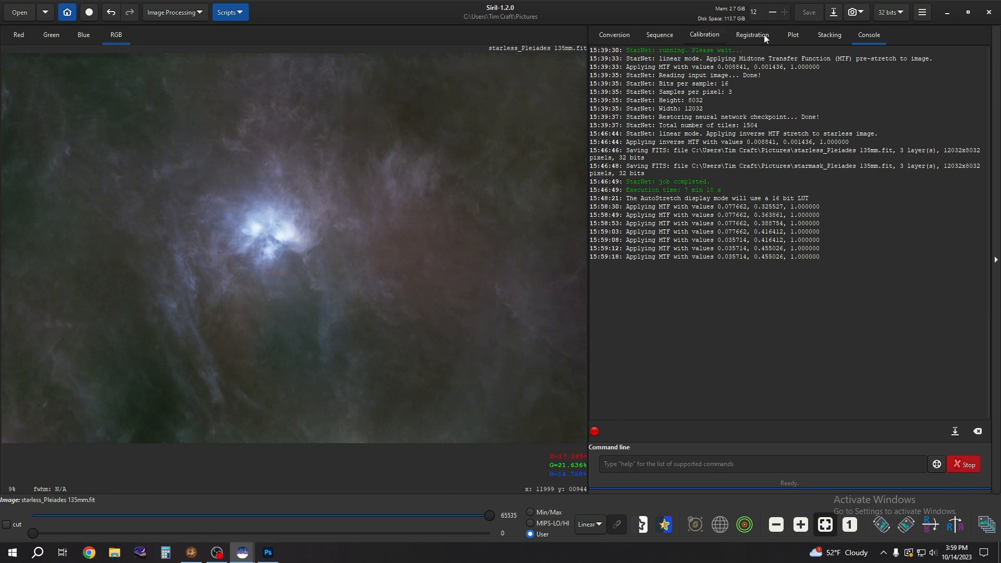
# Save a copy of the stretched image as "starless_Pleiades 135mm 1.fit" in the Pictures folder, in 32-bit floating point.
pyautogui.click(833, 14)
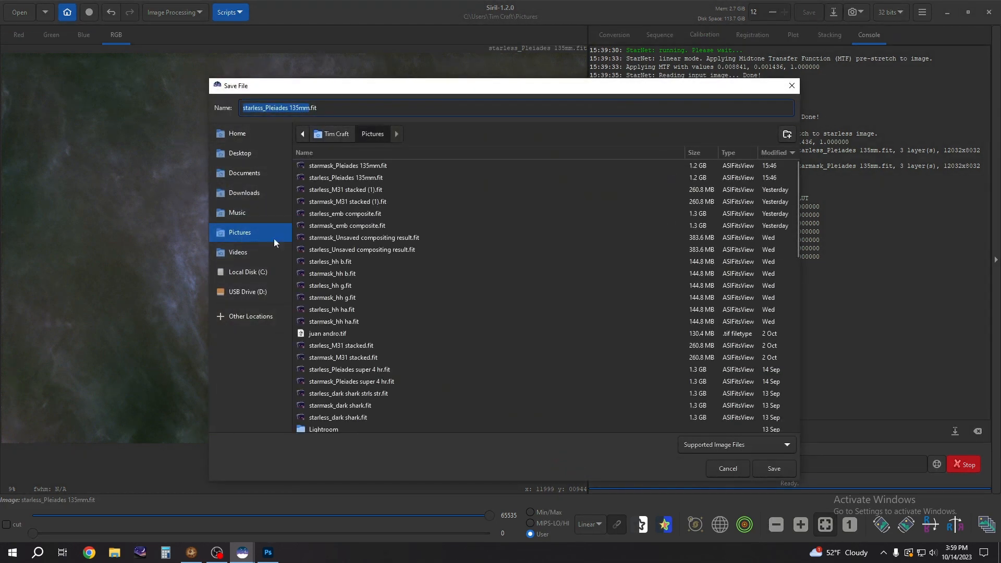
pyautogui.click(312, 108)
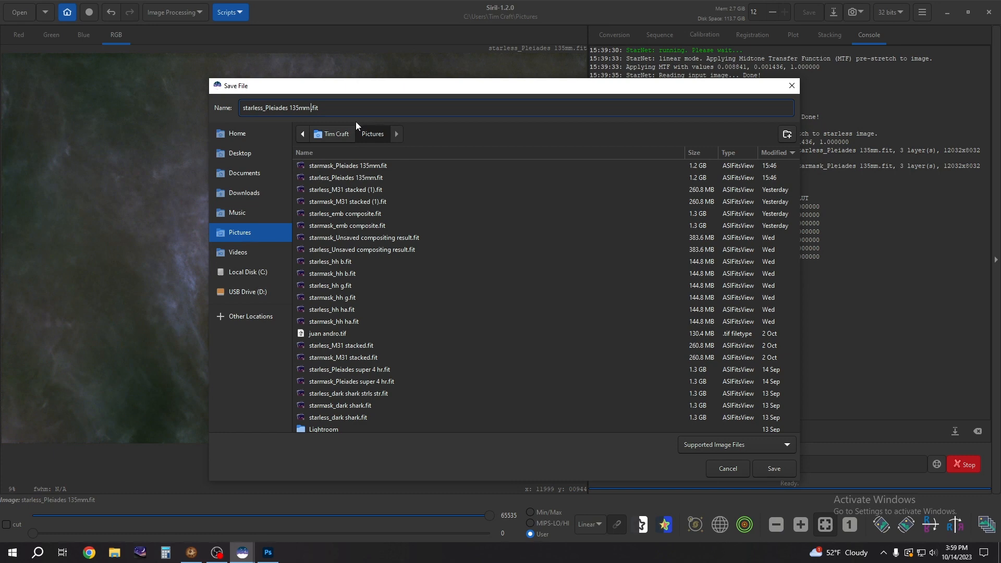
pyautogui.write('1')
pyautogui.click(774, 468)
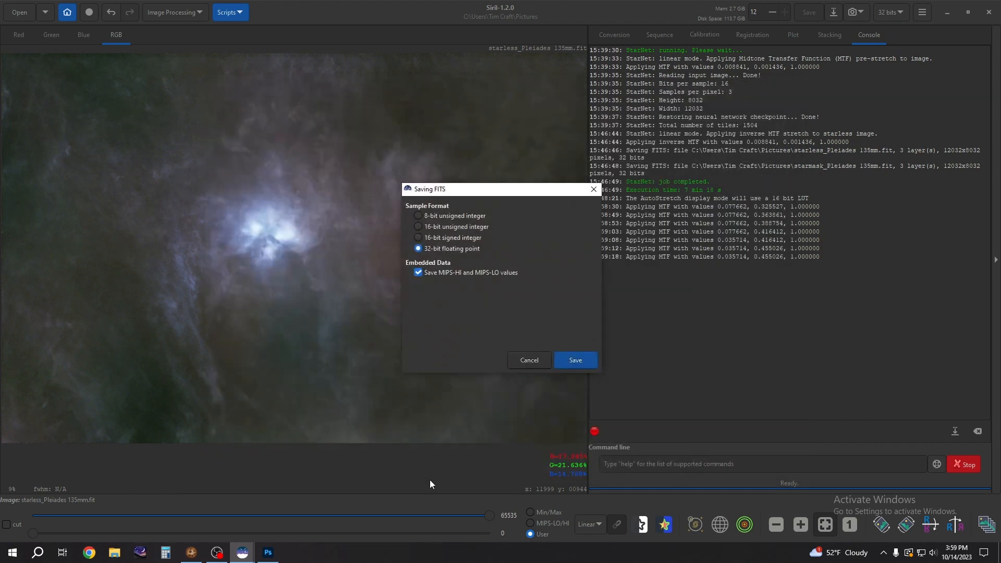
pyautogui.click(575, 362)
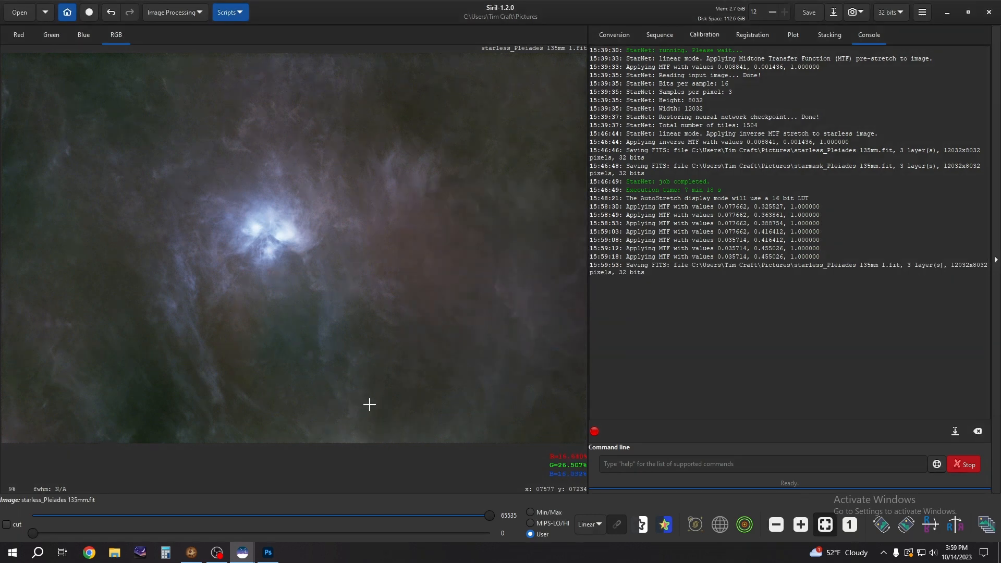
# Start a Star Recomposition and load "starless_Pleiades 135mm 1" as the background image.
pyautogui.click(187, 13)
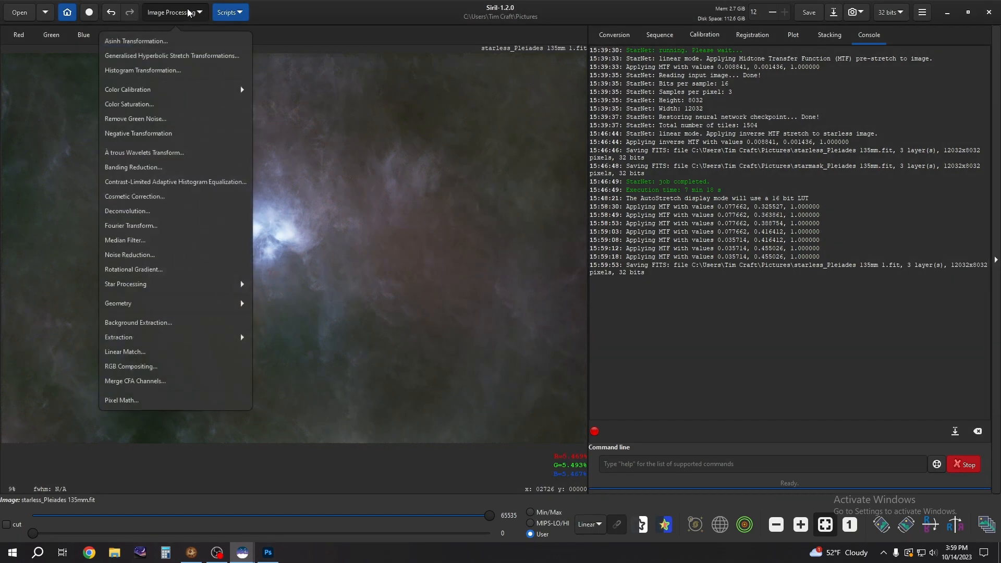
pyautogui.click(121, 285)
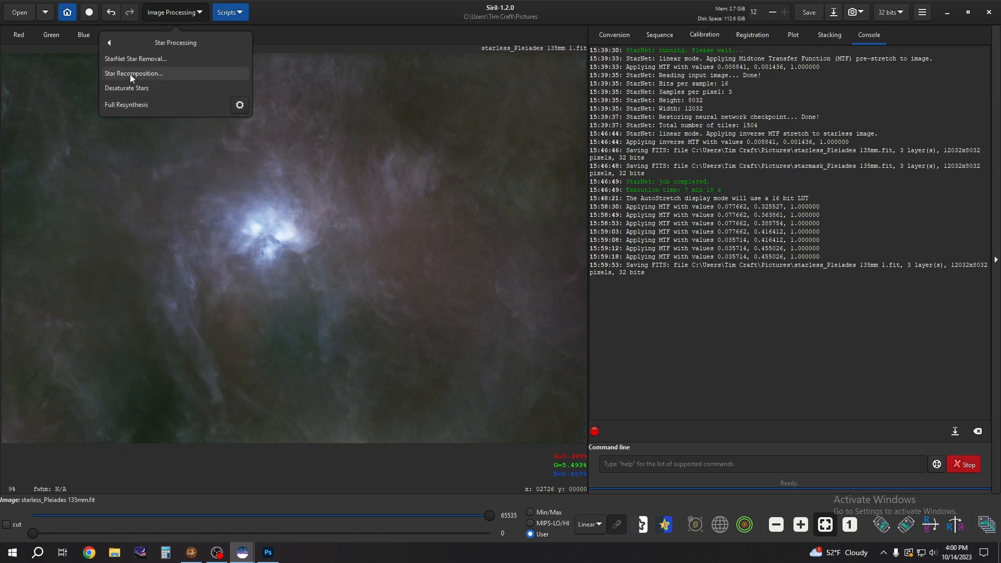
pyautogui.click(161, 74)
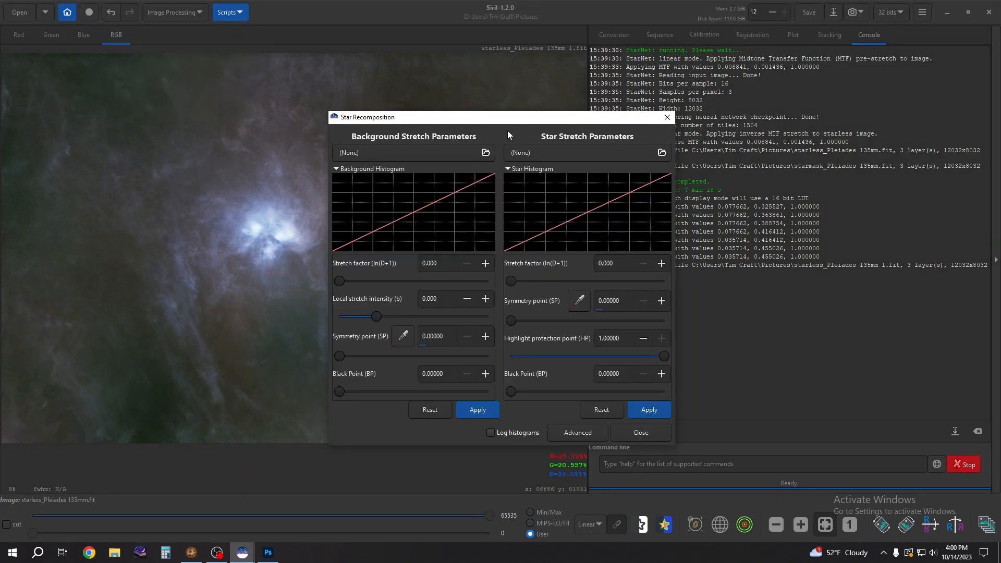
pyautogui.moveTo(485, 124); pyautogui.dragTo(729, 62)
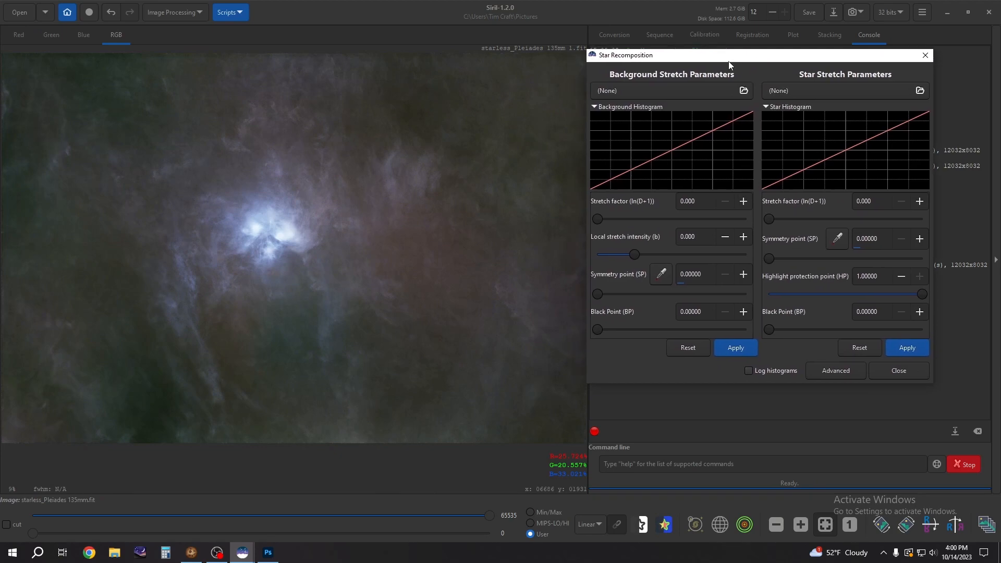
pyautogui.click(662, 89)
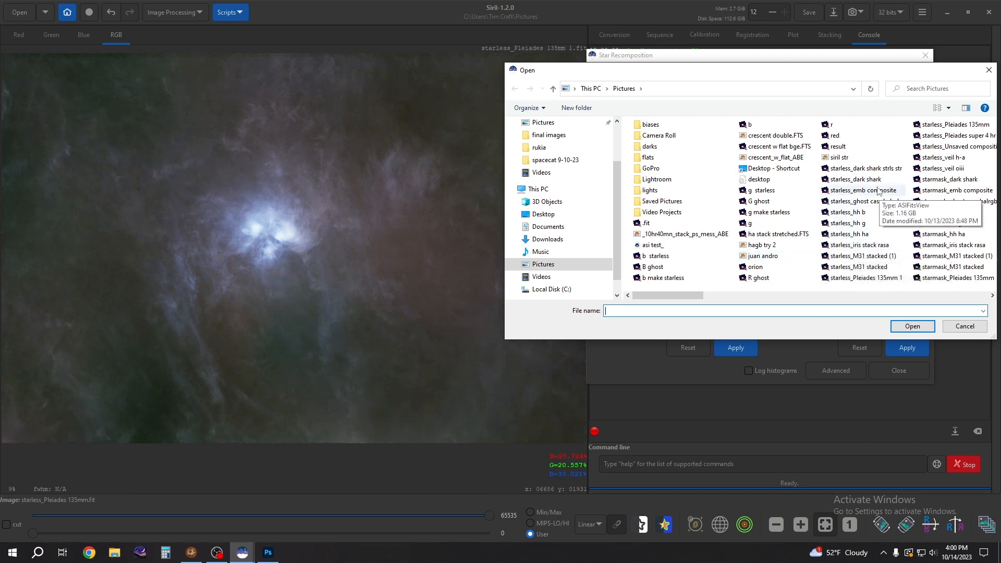
pyautogui.click(855, 279)
pyautogui.click(910, 326)
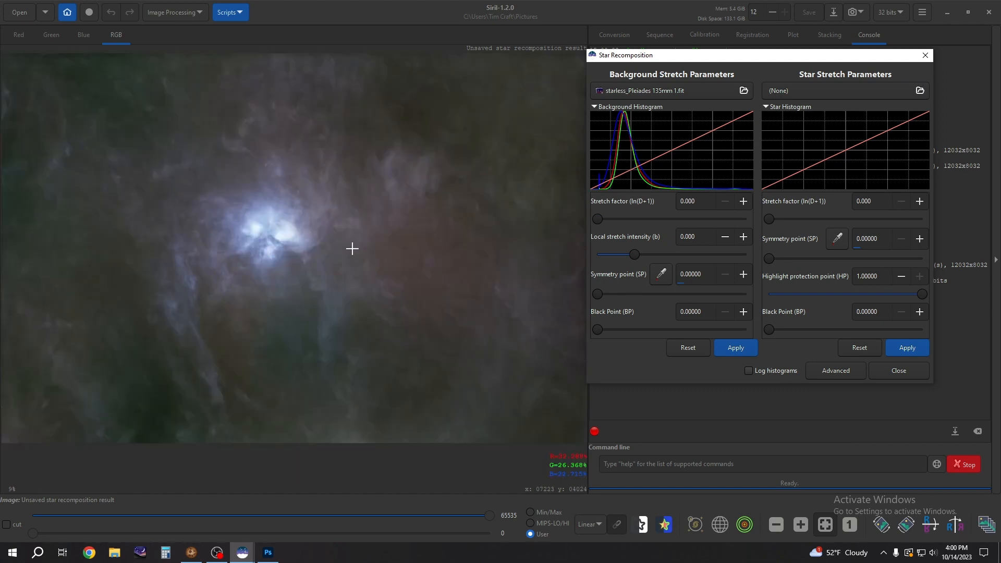
# Load "starmask_Pleiades 135mm" as the star image and raise the star stretch factor to about 1.16.
pyautogui.click(821, 89)
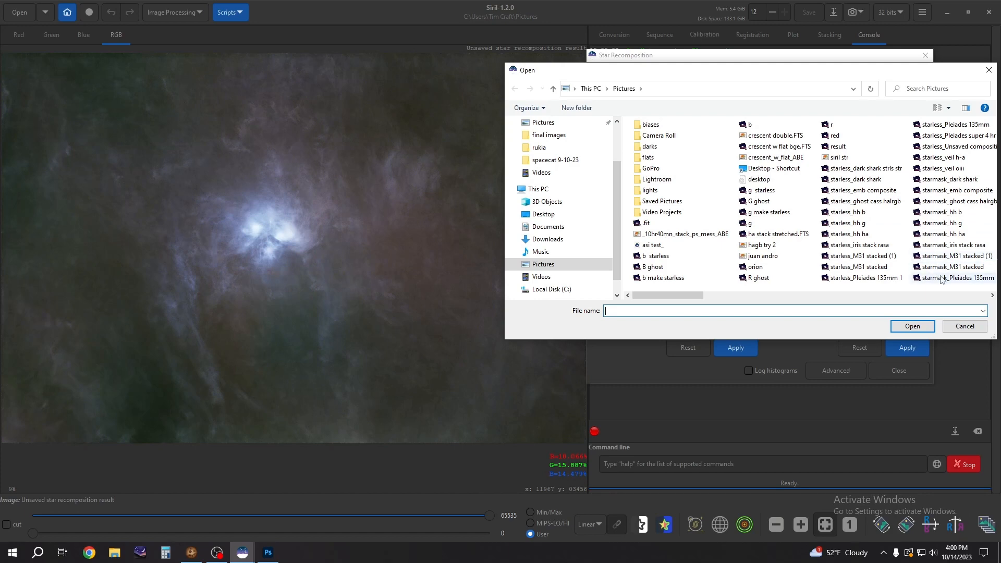
pyautogui.moveTo(942, 280)
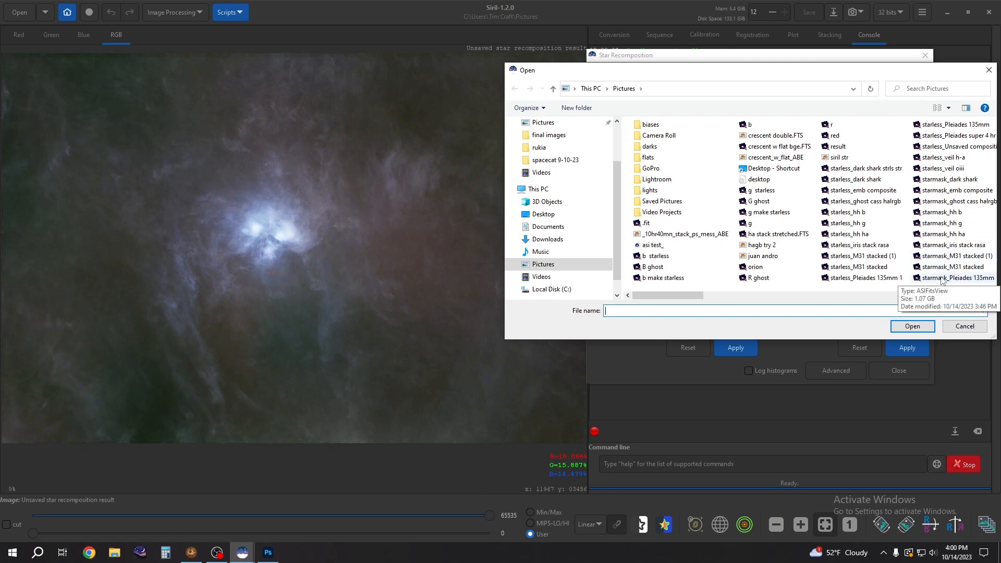
pyautogui.click(942, 278)
pyautogui.click(908, 327)
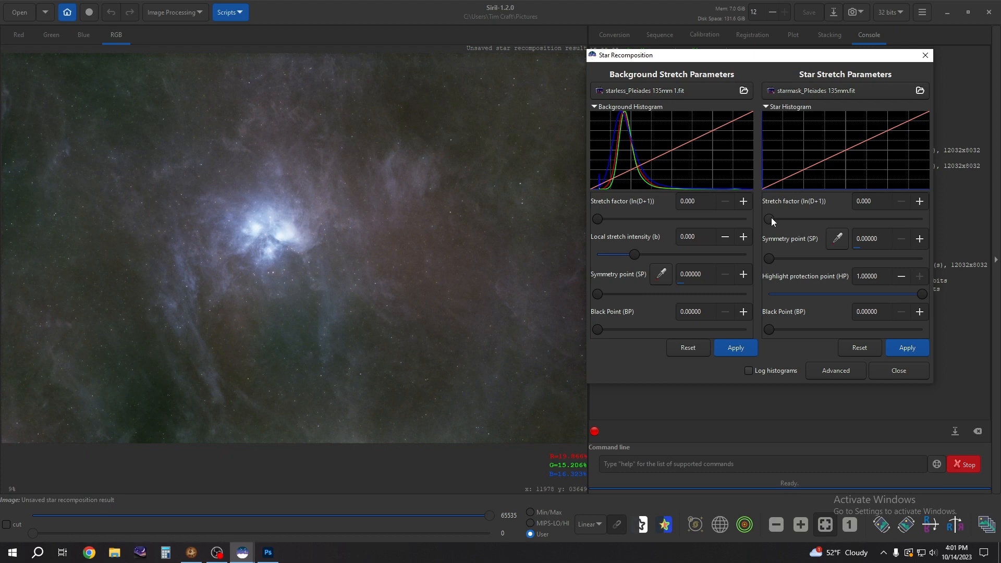
pyautogui.moveTo(771, 217); pyautogui.dragTo(790, 220)
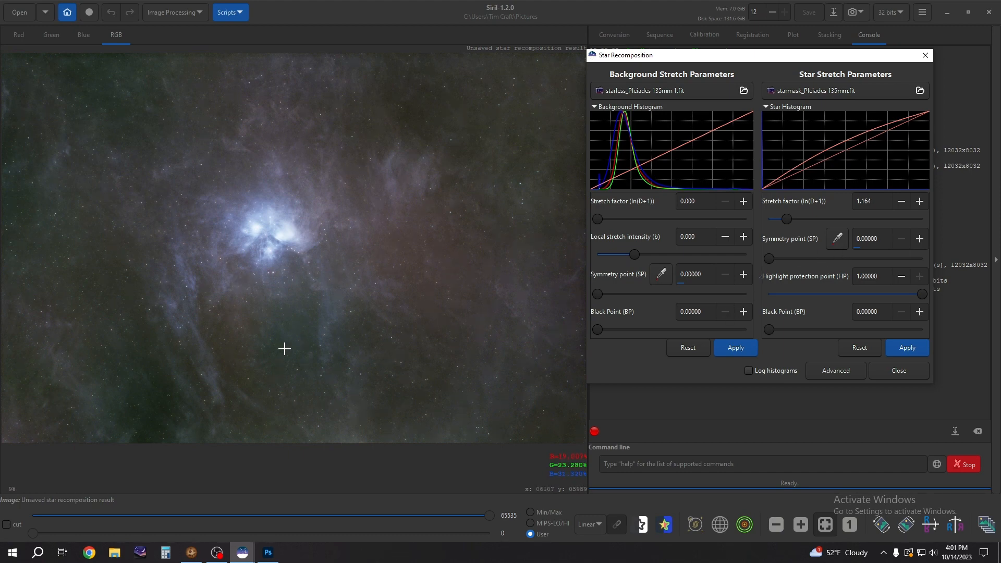
# Sample the star symmetry point from a small star right of the nebula and raise the star stretch factor to about 5.2.
pyautogui.click(517, 182)
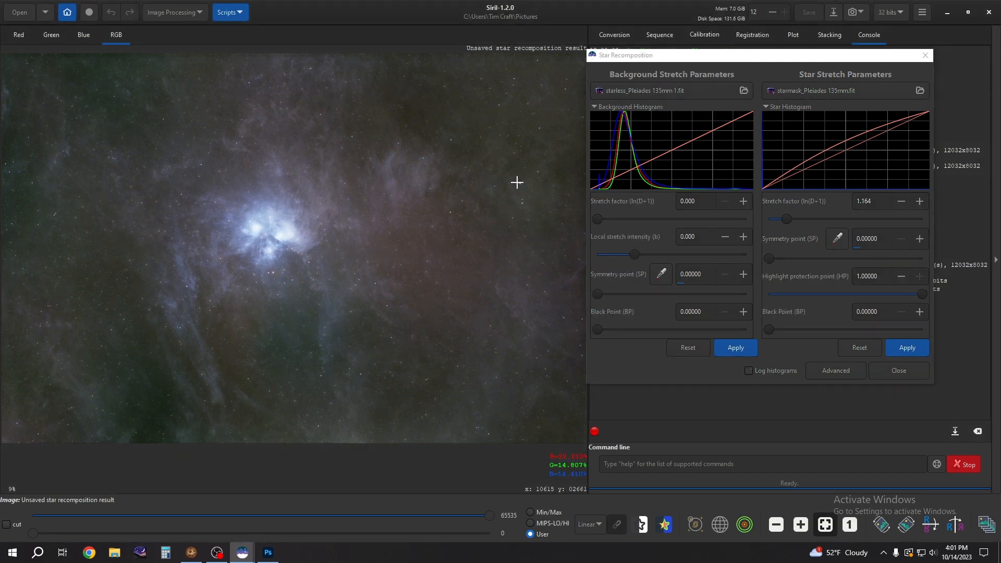
pyautogui.moveTo(522, 184); pyautogui.dragTo(523, 185)
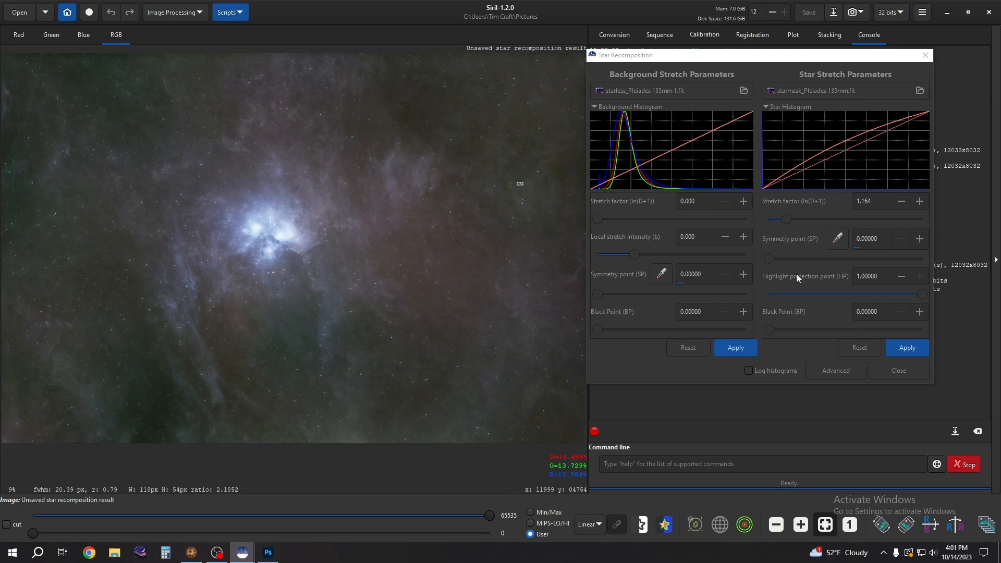
pyautogui.click(840, 239)
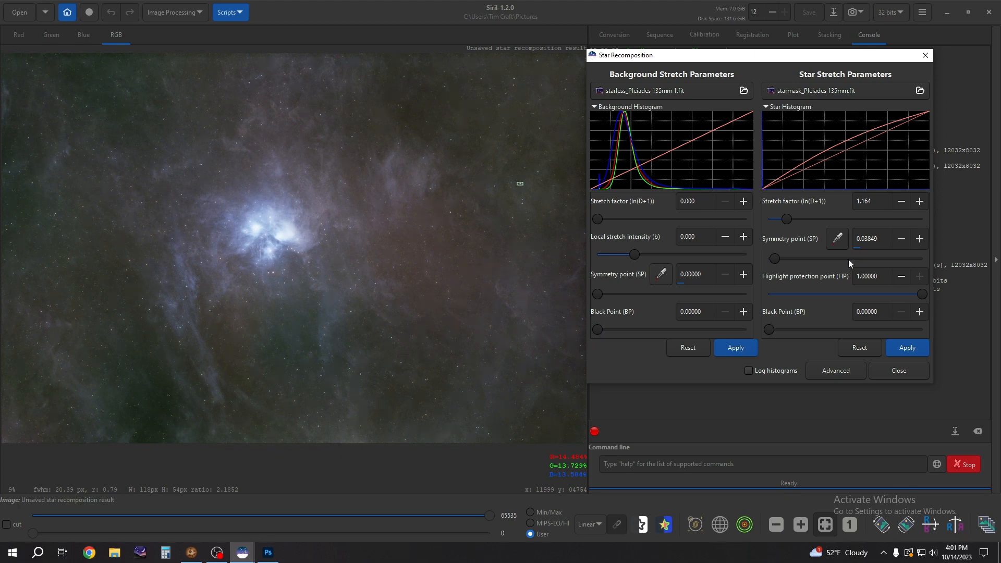
pyautogui.moveTo(787, 221); pyautogui.dragTo(801, 221)
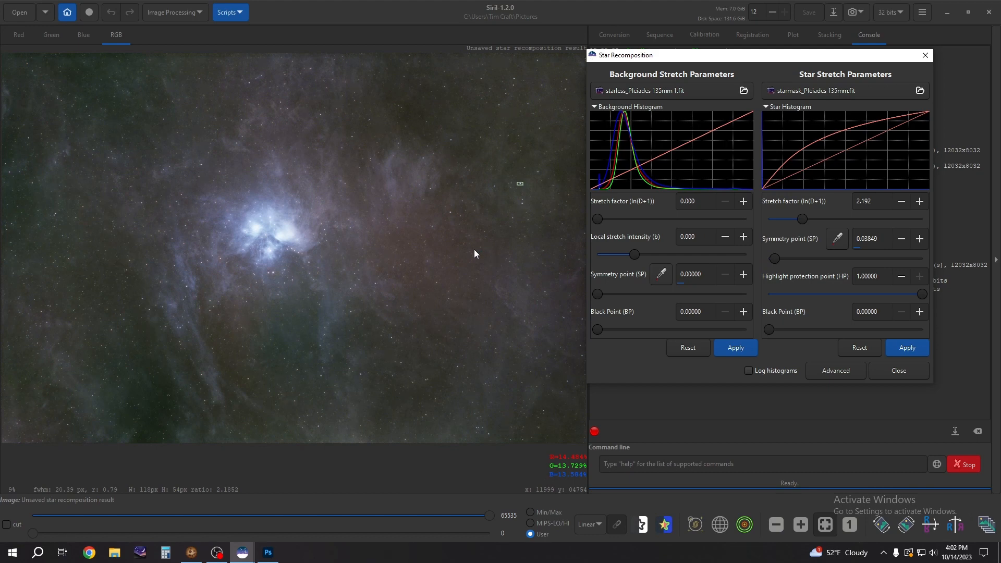
pyautogui.moveTo(806, 220); pyautogui.dragTo(849, 217)
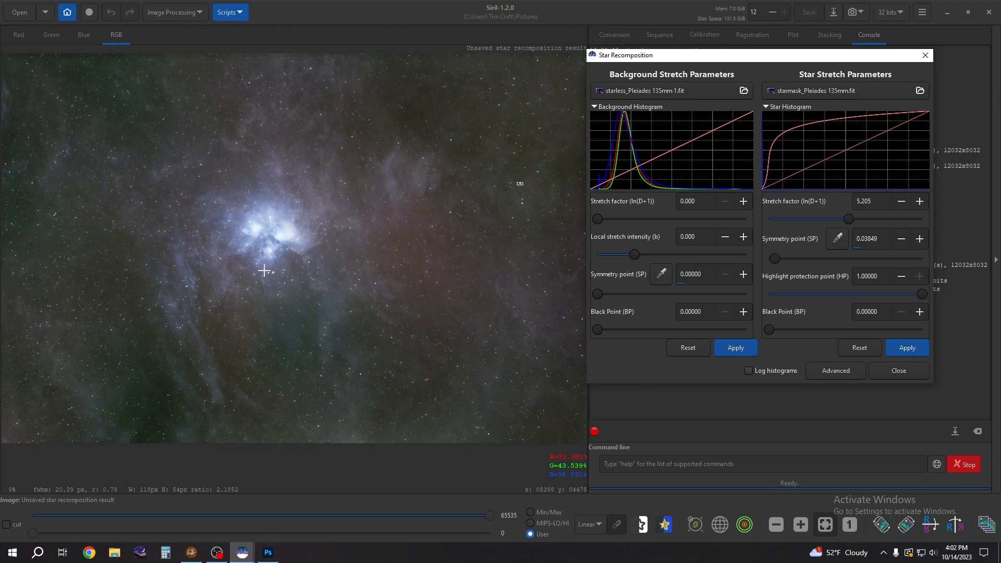
# Resample the symmetry point from the star just below the nebula core, set the star stretch factor to about 3.25, and apply the star stretch.
pyautogui.moveTo(268, 270); pyautogui.dragTo(279, 277)
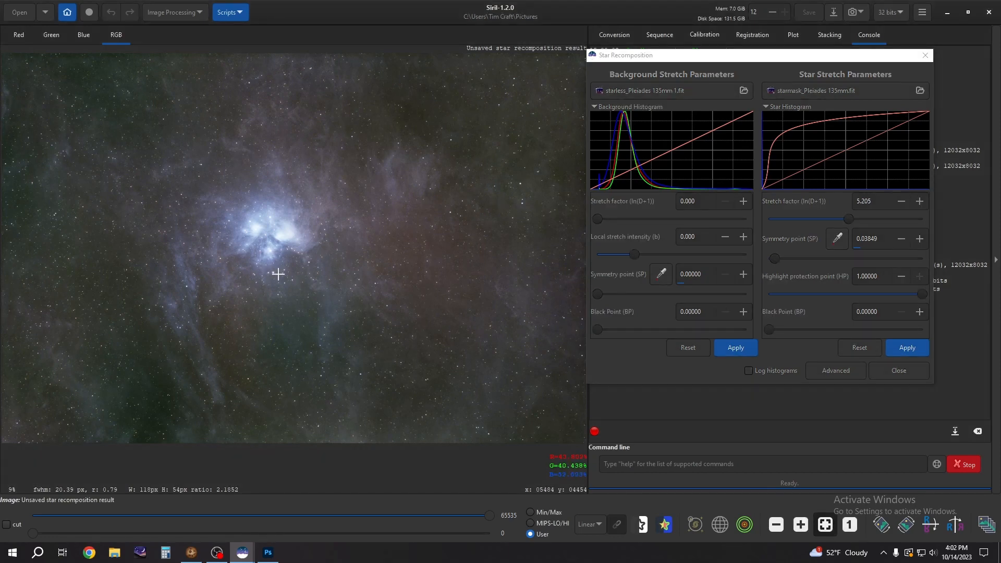
pyautogui.click(843, 246)
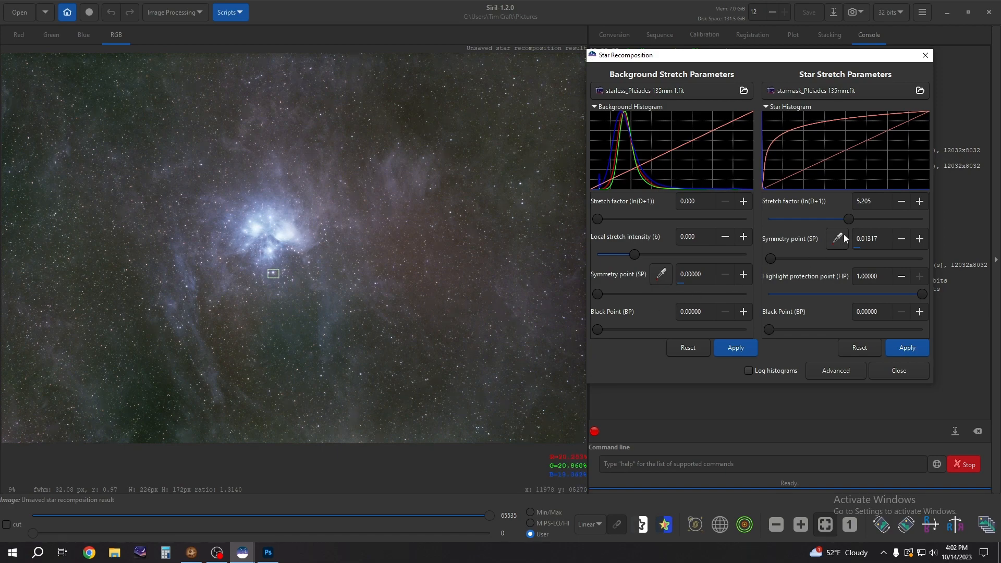
pyautogui.moveTo(848, 223); pyautogui.dragTo(837, 224)
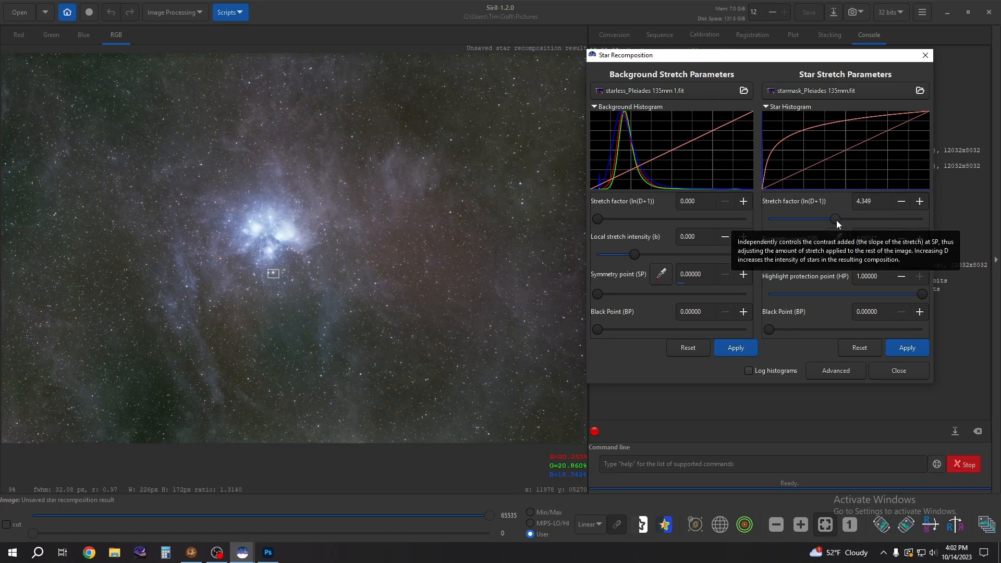
pyautogui.moveTo(837, 223); pyautogui.dragTo(819, 224)
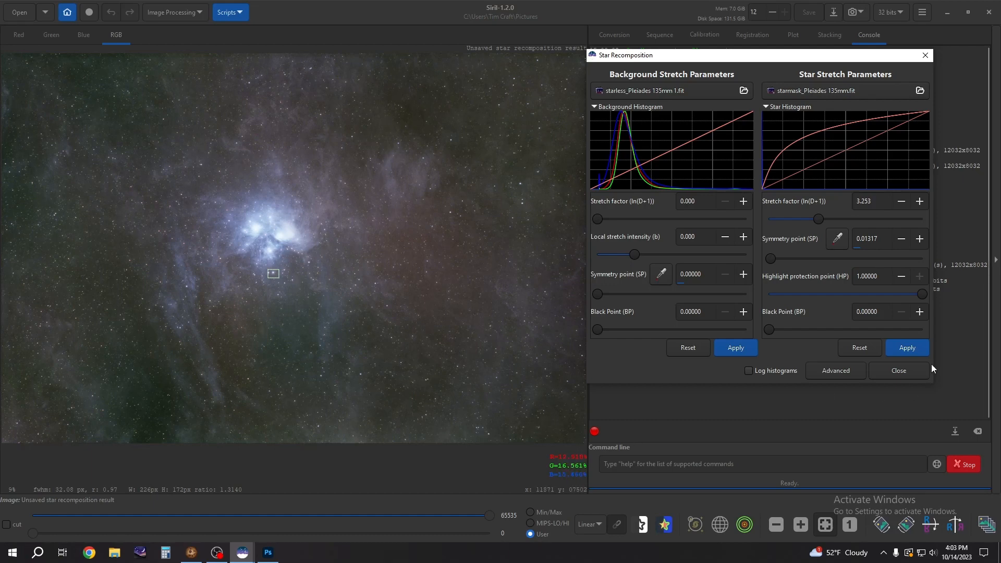
pyautogui.click(909, 351)
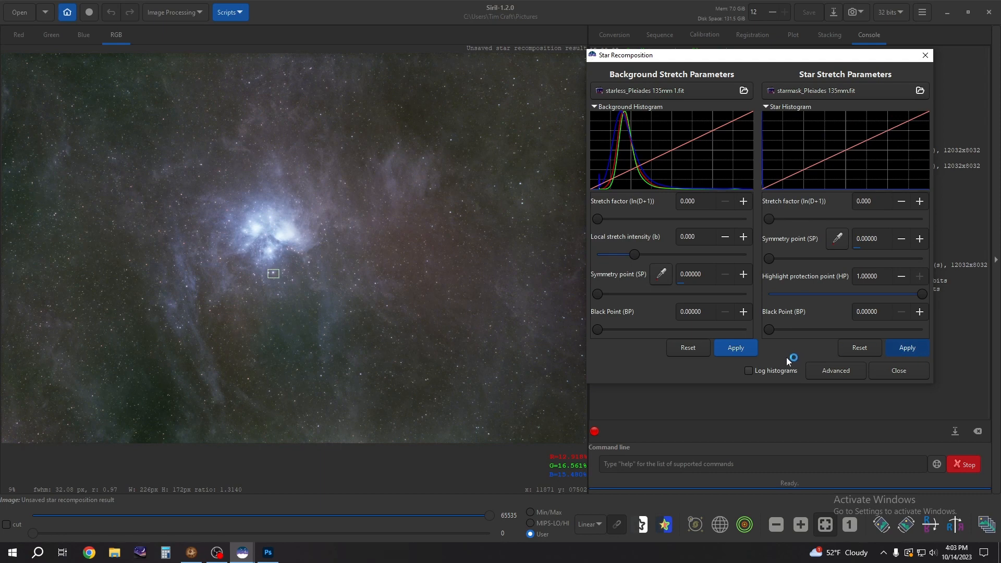
# Apply the background parameters, close Star Recomposition, and clear the selection on the image.
pyautogui.click(737, 349)
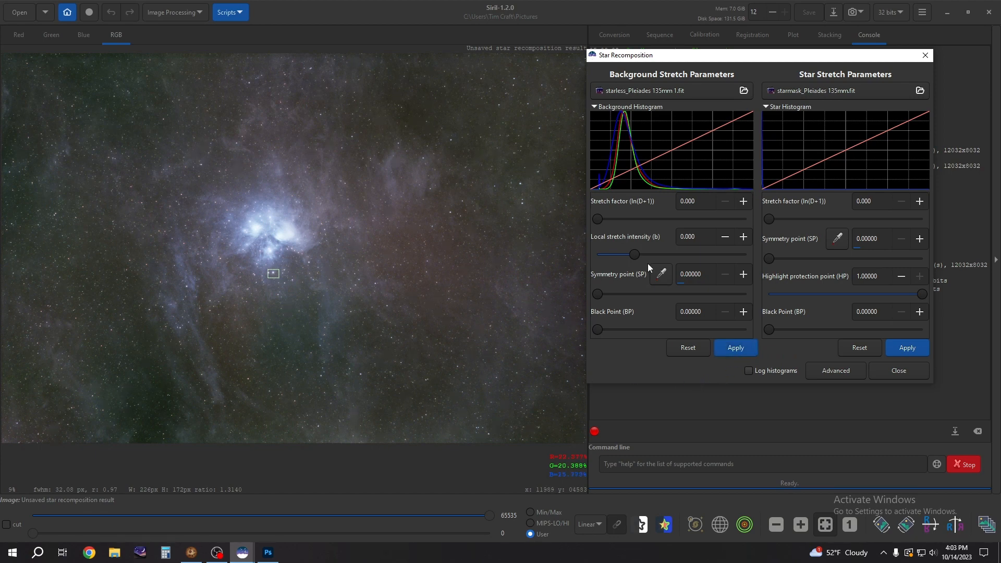
pyautogui.click(902, 373)
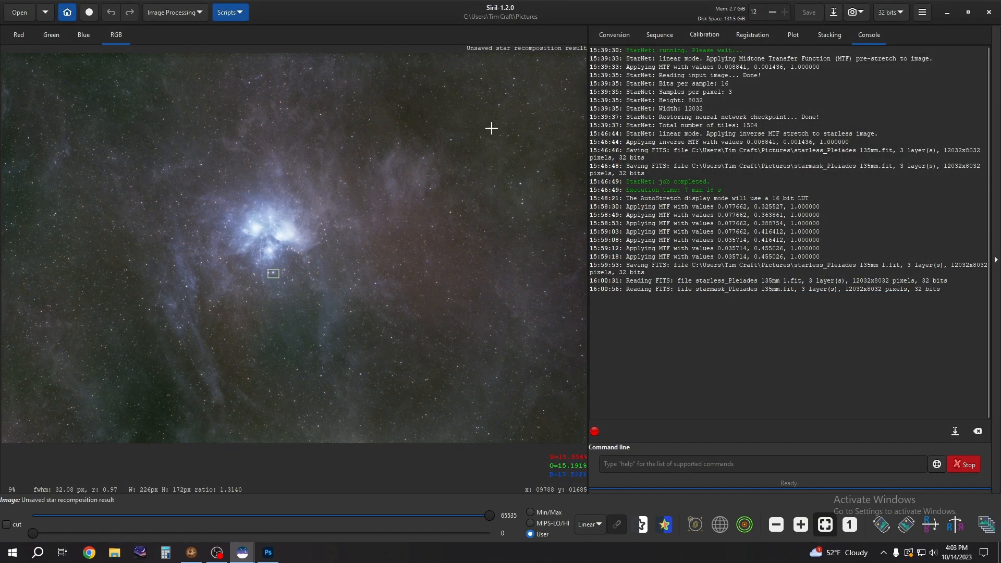
pyautogui.click(403, 318)
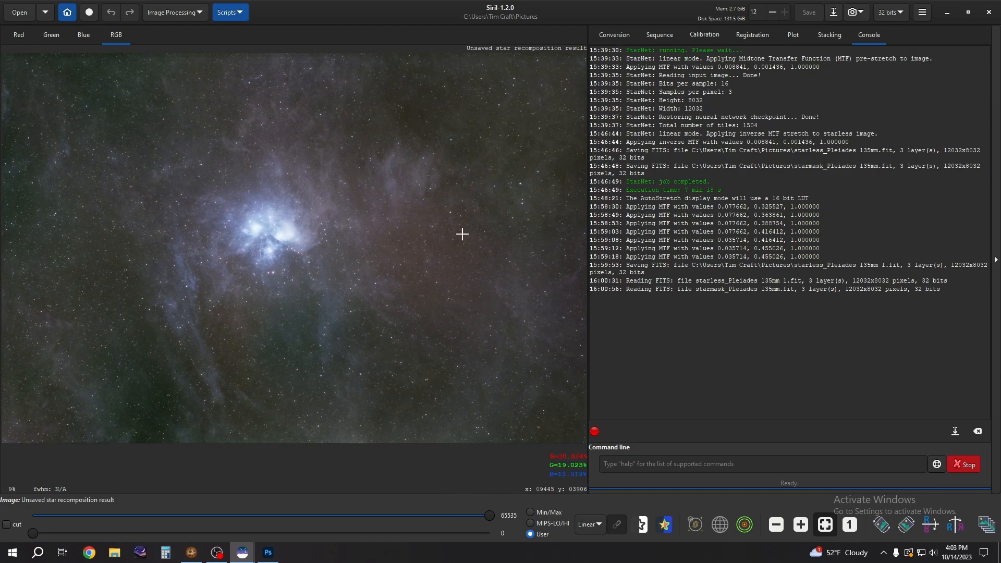
# Save the recomposed image as "youtube tiff.tif" in the Pictures folder, as a 16-bit unsigned integer TIFF.
pyautogui.click(835, 14)
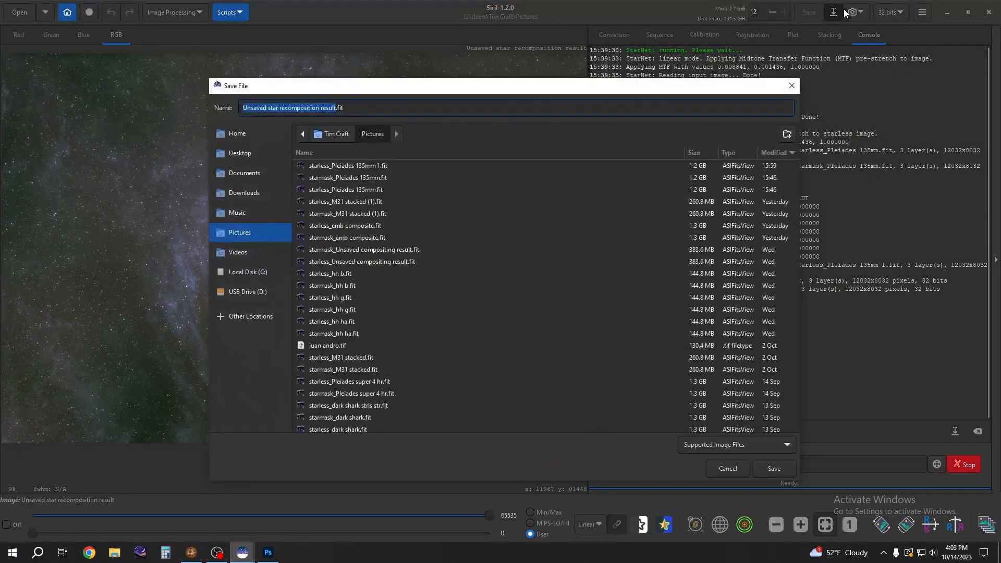
pyautogui.click(336, 108)
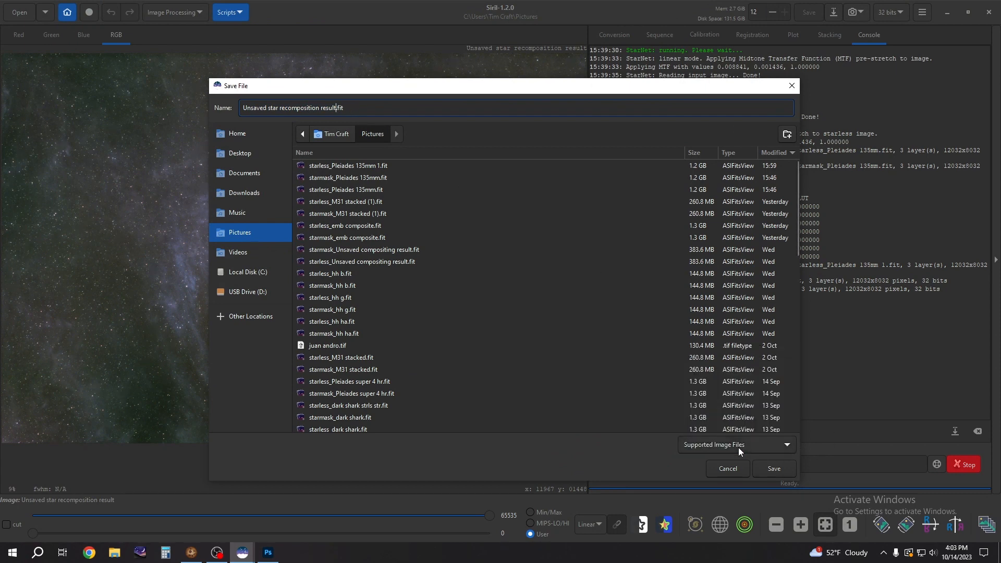
pyautogui.click(712, 445)
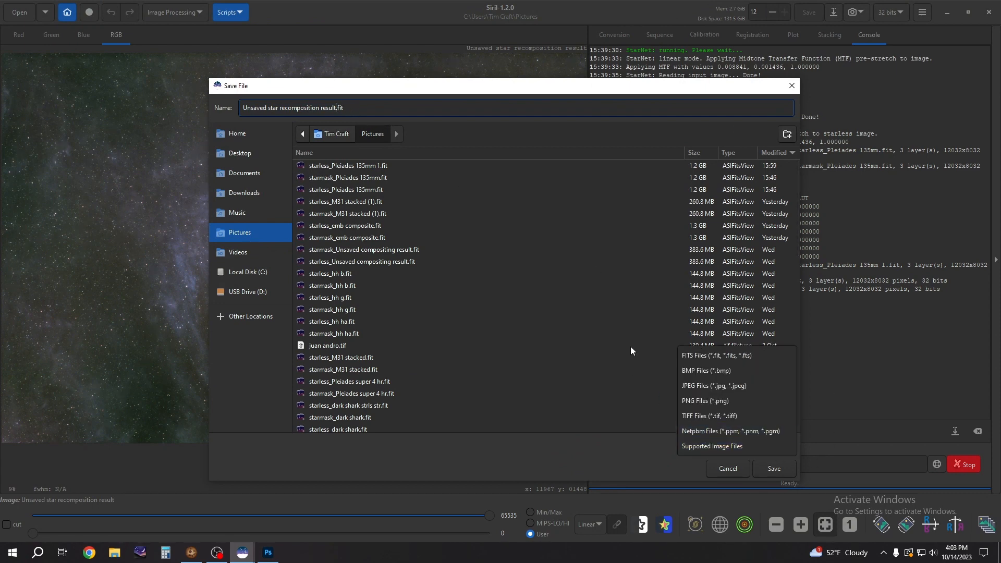
pyautogui.click(699, 416)
pyautogui.moveTo(337, 108); pyautogui.dragTo(226, 104)
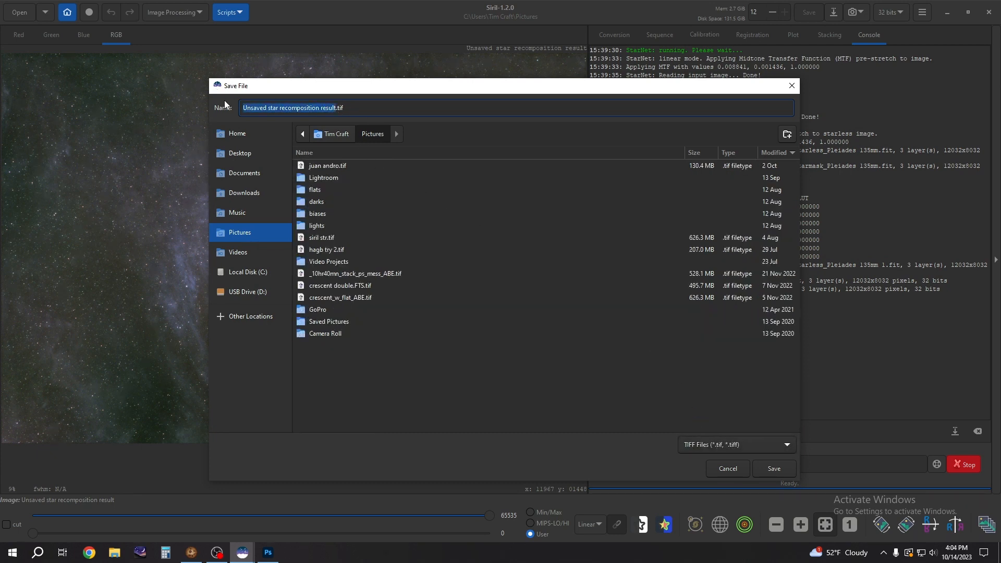
pyautogui.write('youtube tiff')
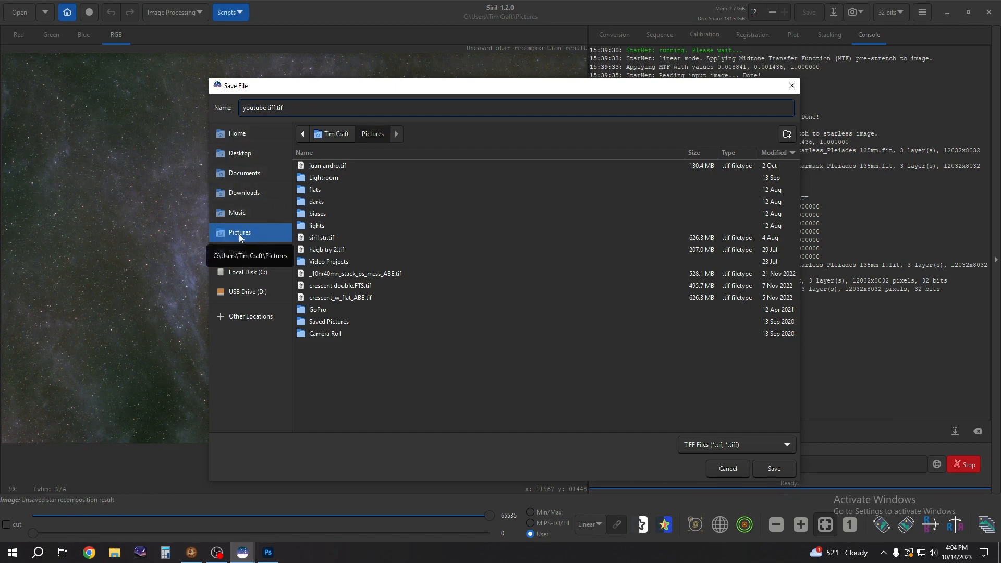
pyautogui.click(777, 470)
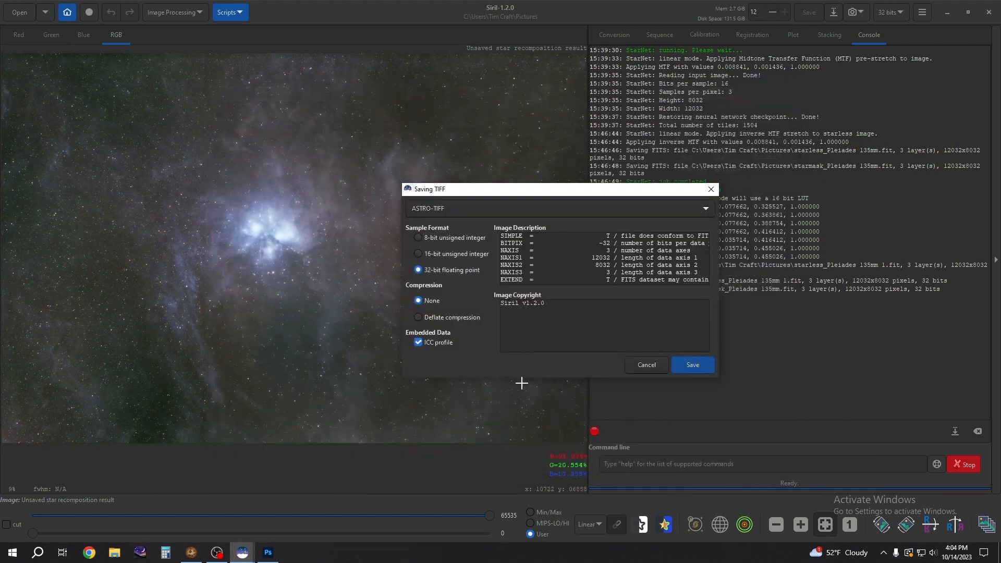
pyautogui.click(419, 254)
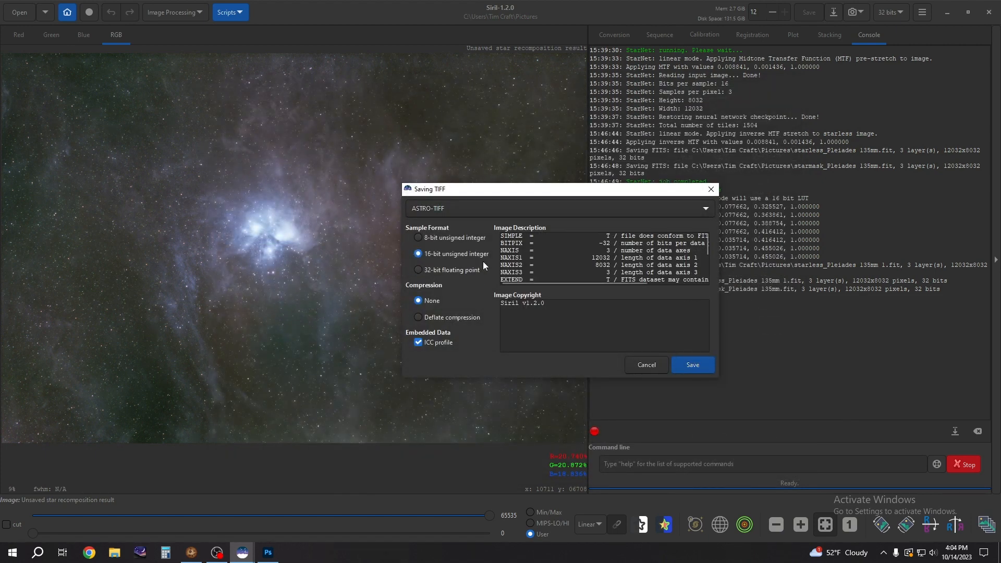
pyautogui.click(703, 367)
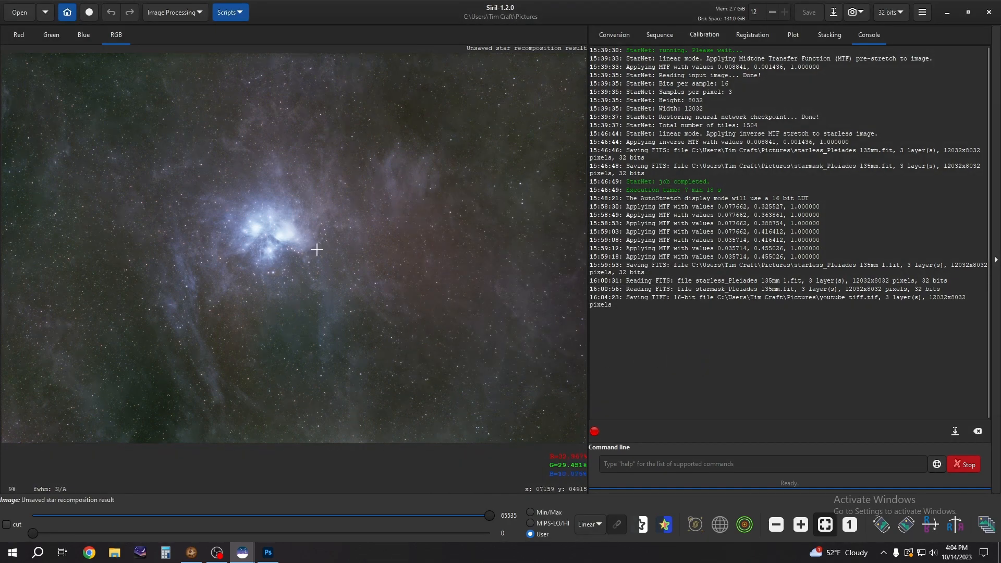
# Quit Siril and switch to Photoshop.
pyautogui.click(997, 11)
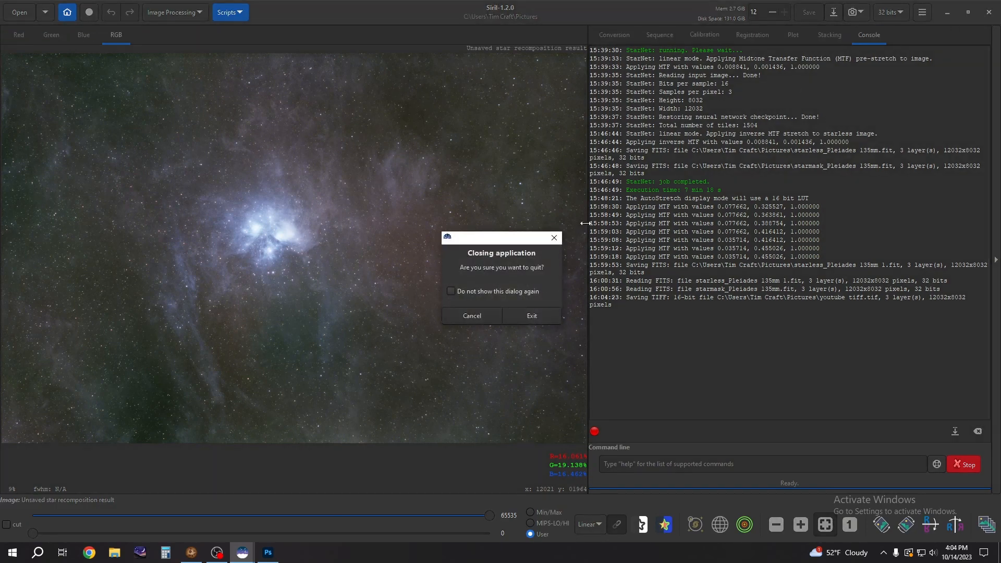
pyautogui.click(536, 318)
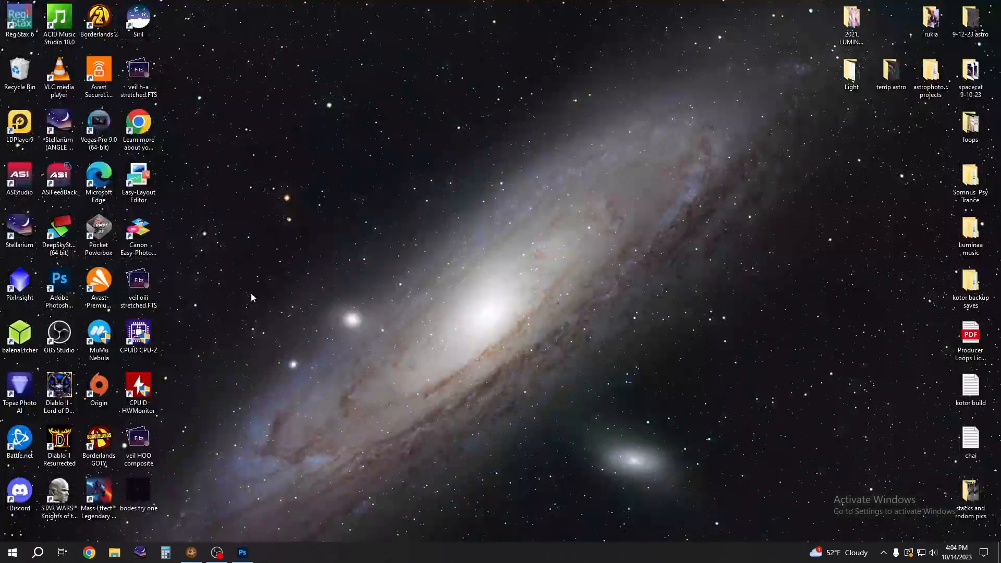
pyautogui.click(254, 558)
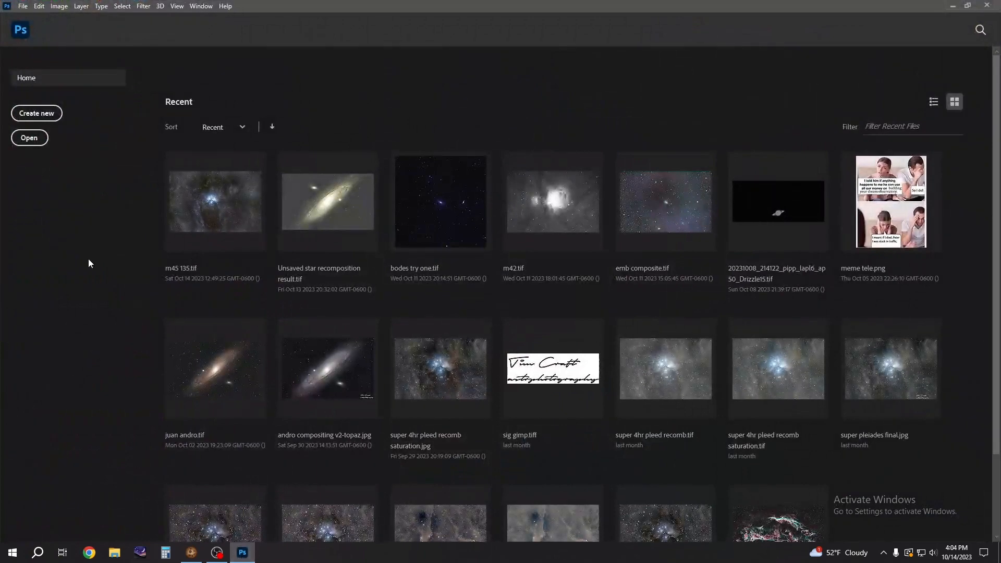
# Open the "youtube tiff" image from the Pictures folder.
pyautogui.click(23, 7)
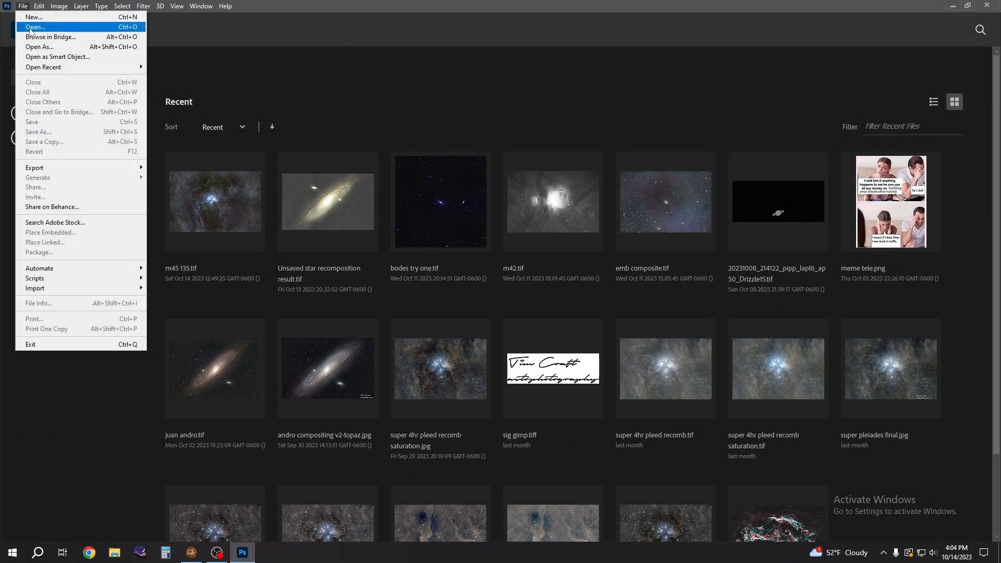
pyautogui.click(33, 27)
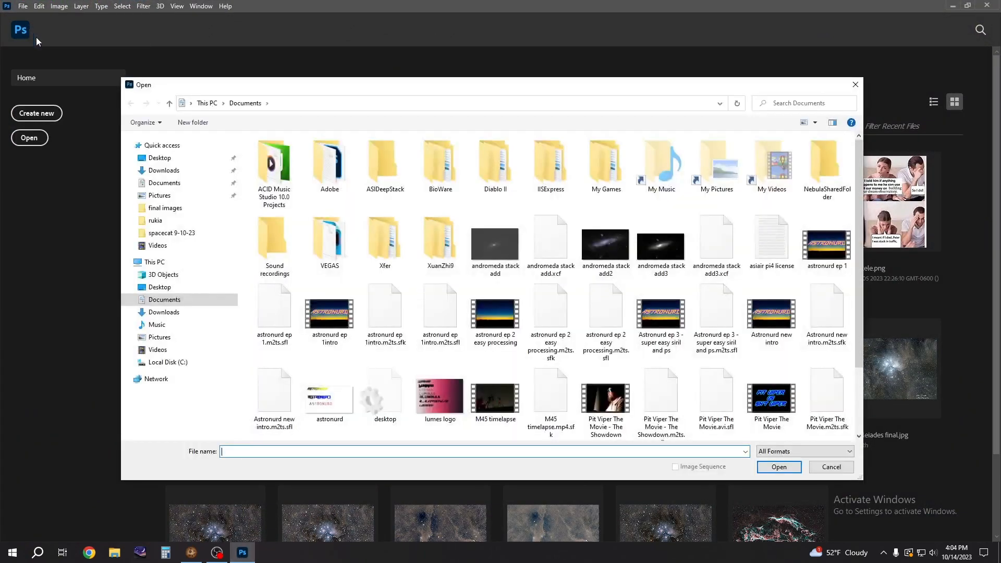
pyautogui.click(155, 198)
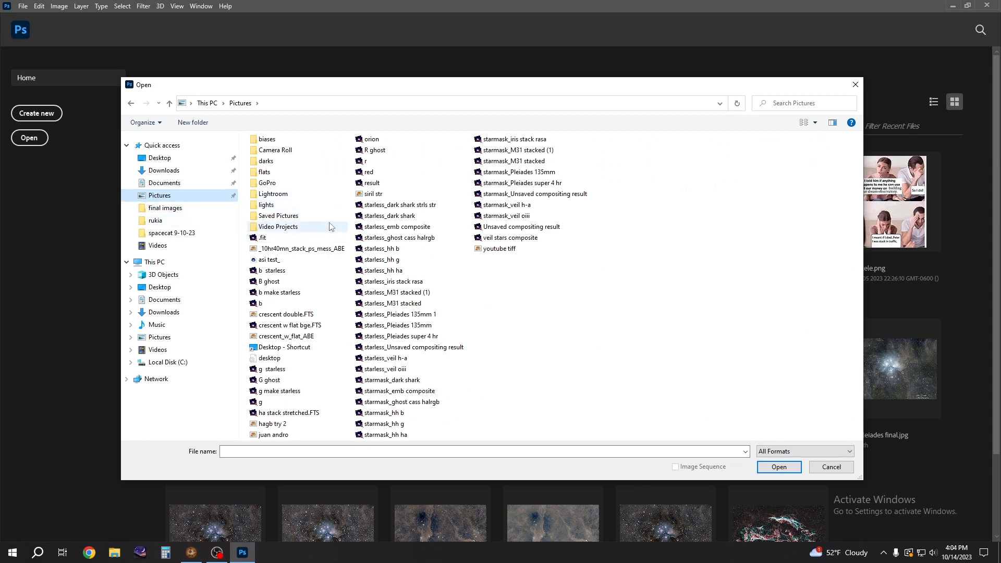
pyautogui.click(514, 250)
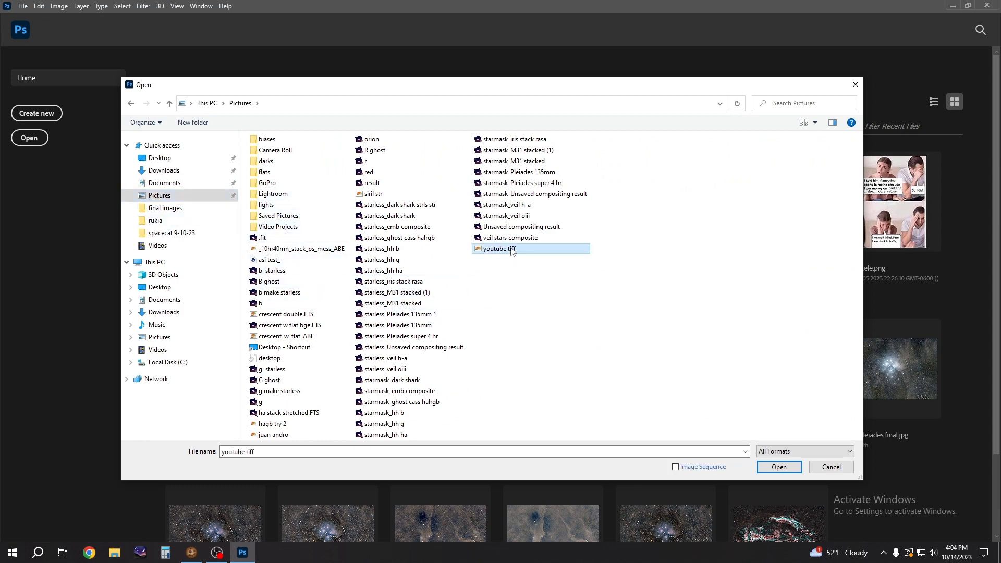
pyautogui.click(779, 466)
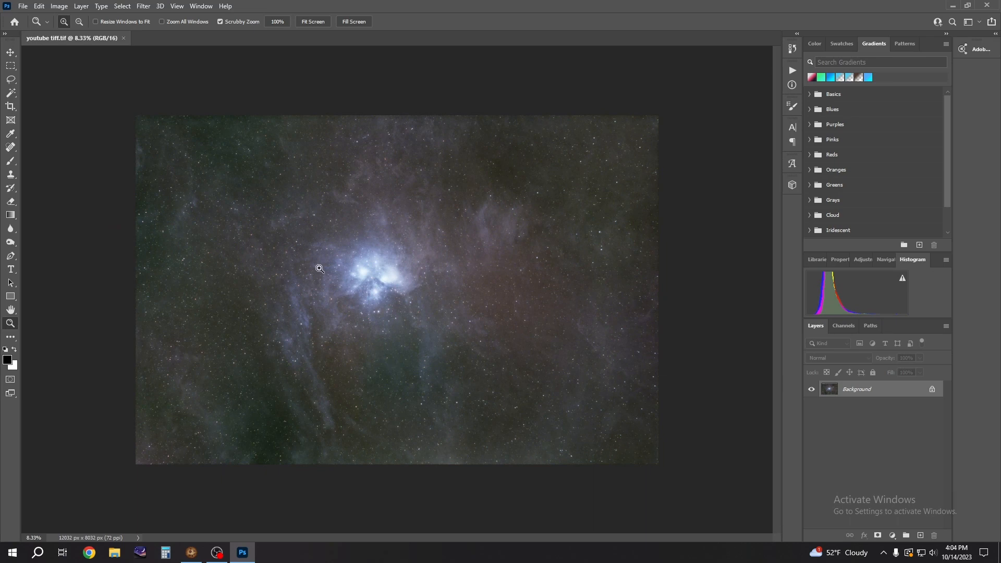
# Fit the image on screen and remove its background gradient with the GradientXTerminator filter at medium settings.
pyautogui.rightClick(219, 282)
pyautogui.click(243, 286)
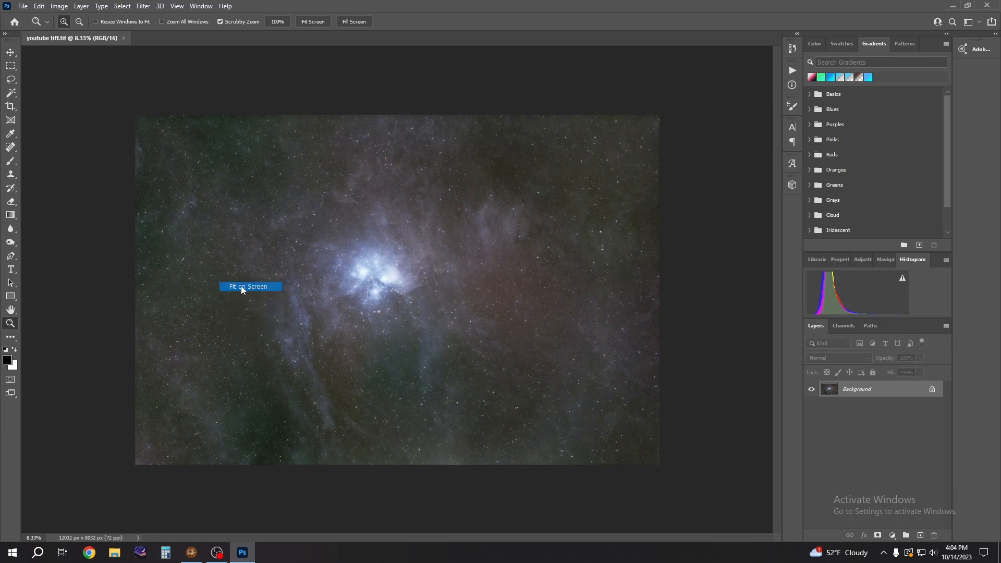
pyautogui.click(144, 8)
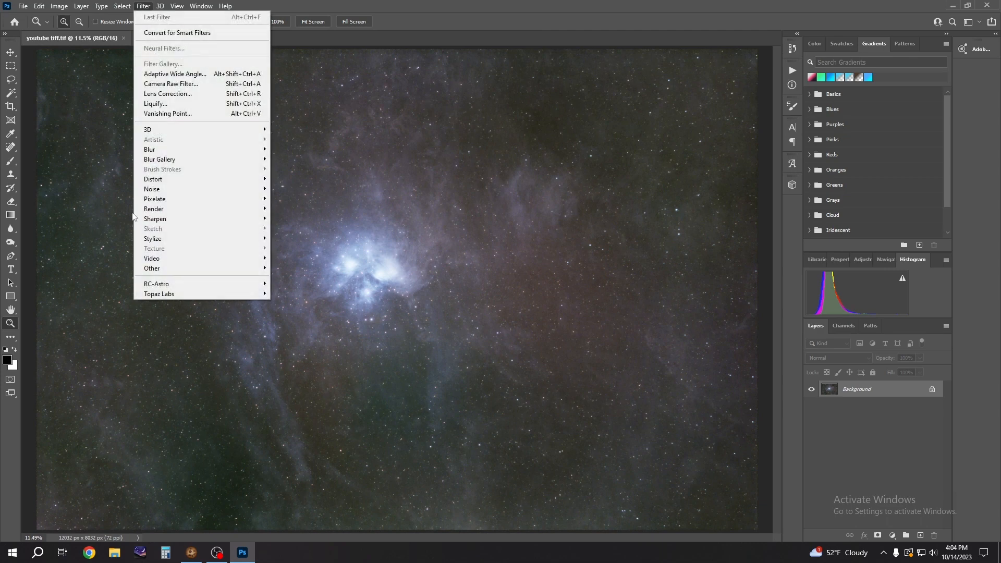
pyautogui.moveTo(156, 283)
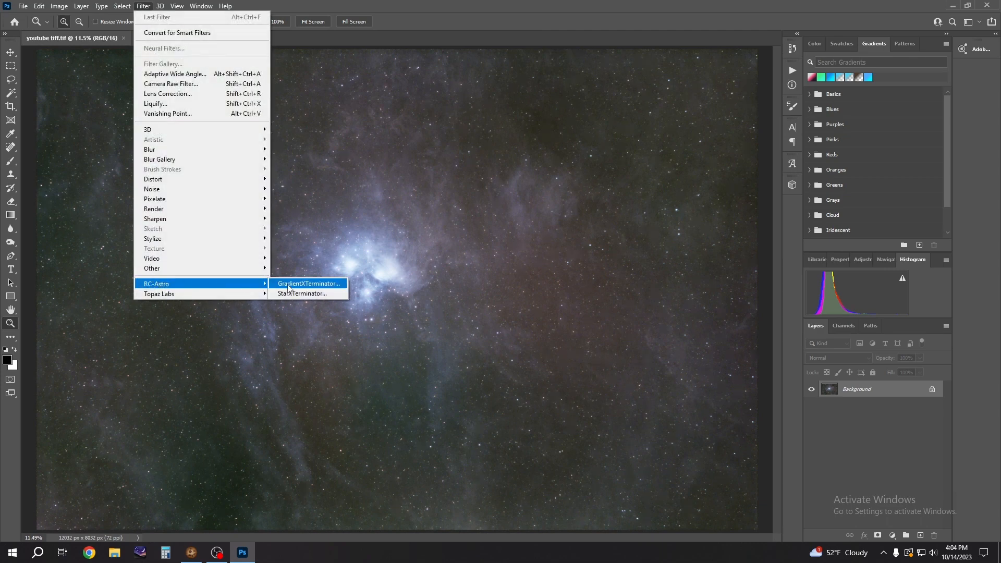
pyautogui.click(289, 285)
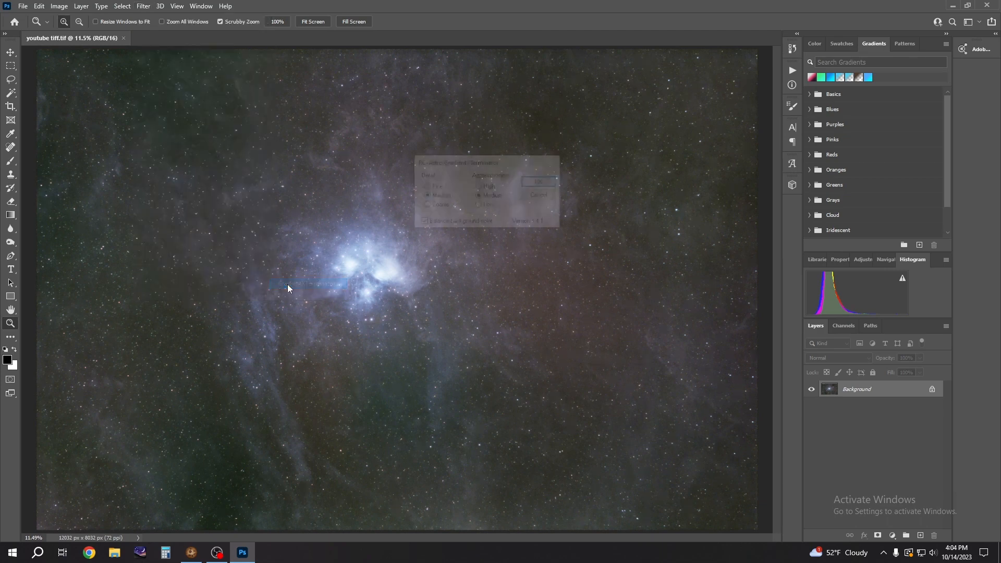
pyautogui.click(545, 182)
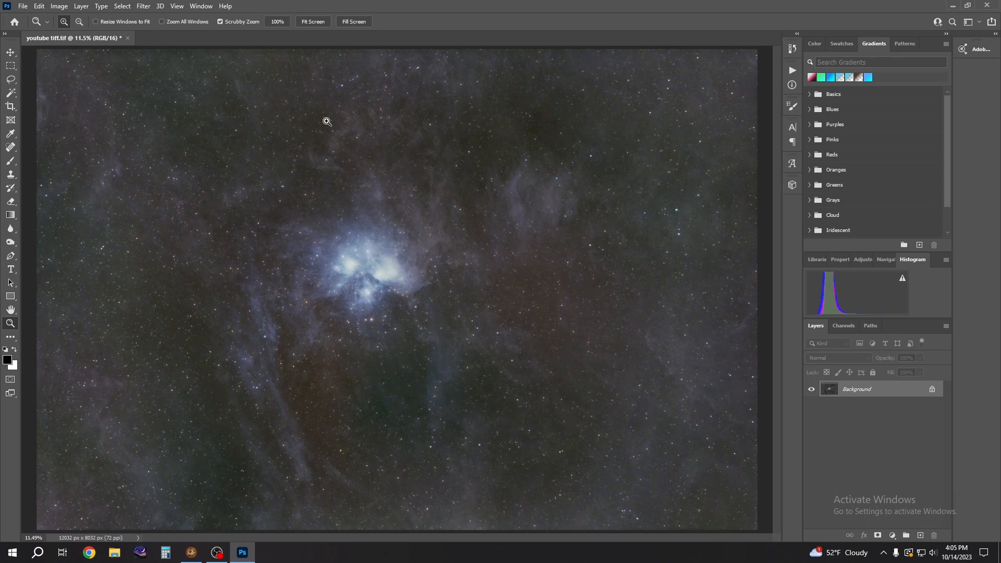
# Start a Camera Raw filter on the image, setting Blacks to -42 and Contrast to +17.
pyautogui.click(142, 6)
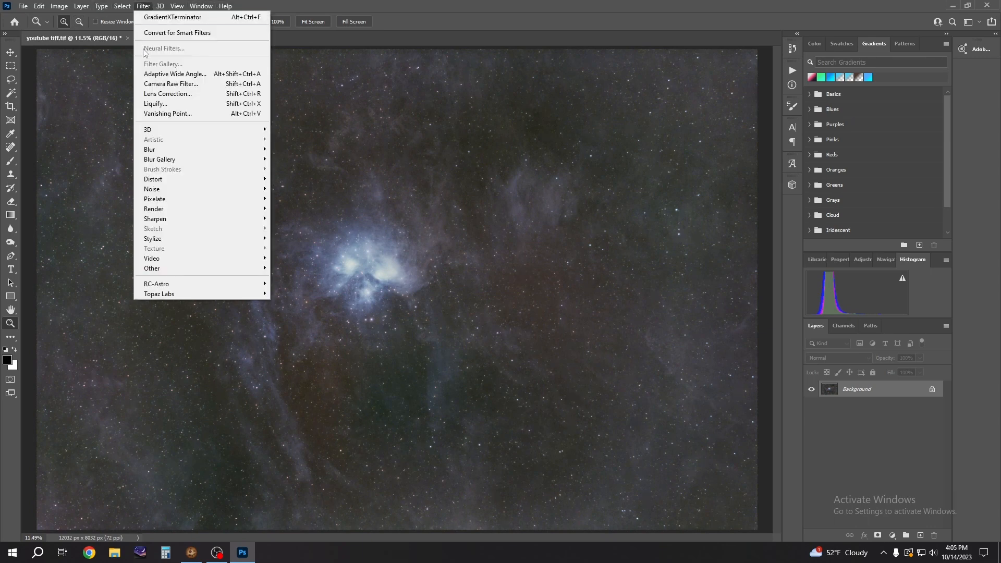
pyautogui.click(151, 85)
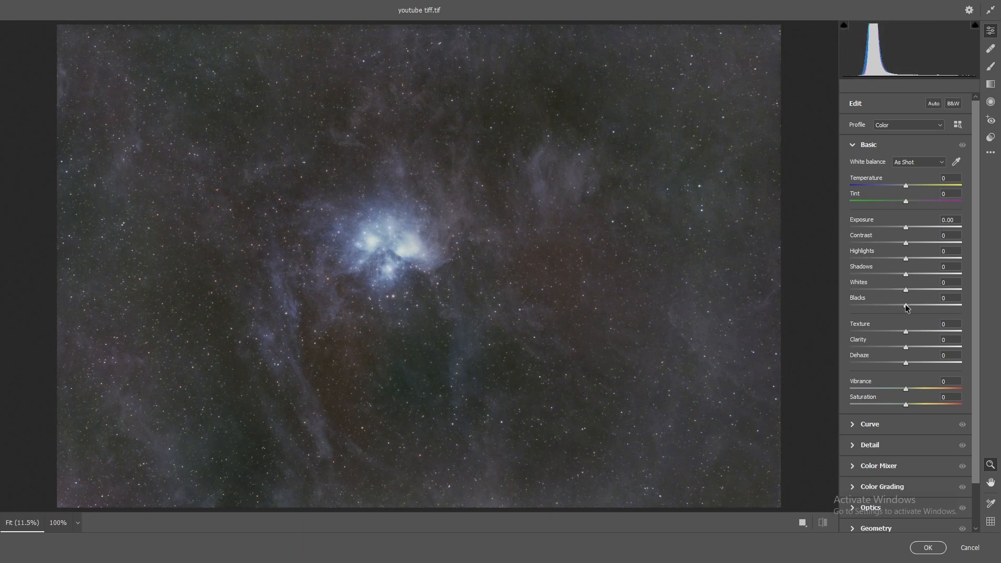
pyautogui.moveTo(906, 307); pyautogui.dragTo(885, 307)
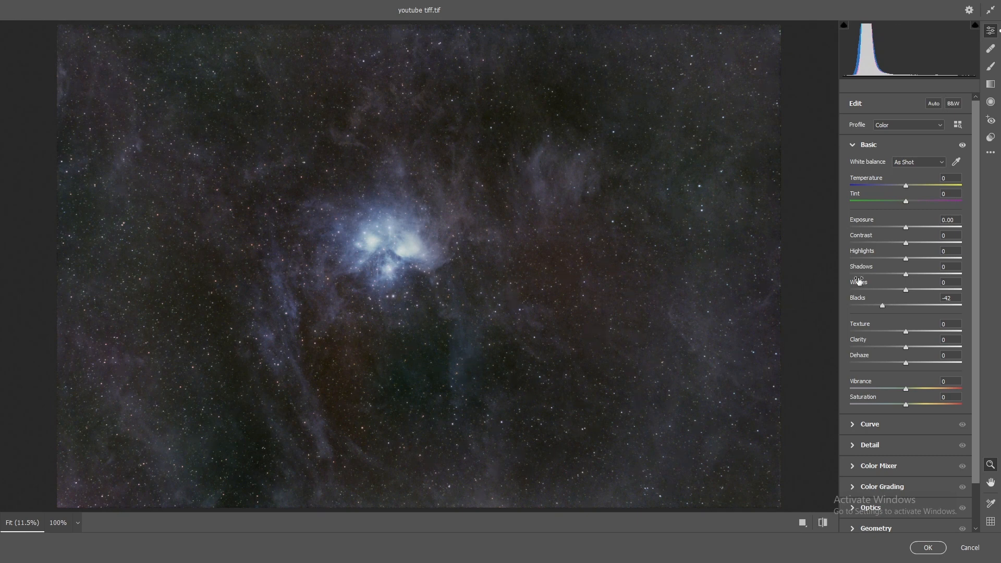
pyautogui.moveTo(906, 243); pyautogui.dragTo(917, 245)
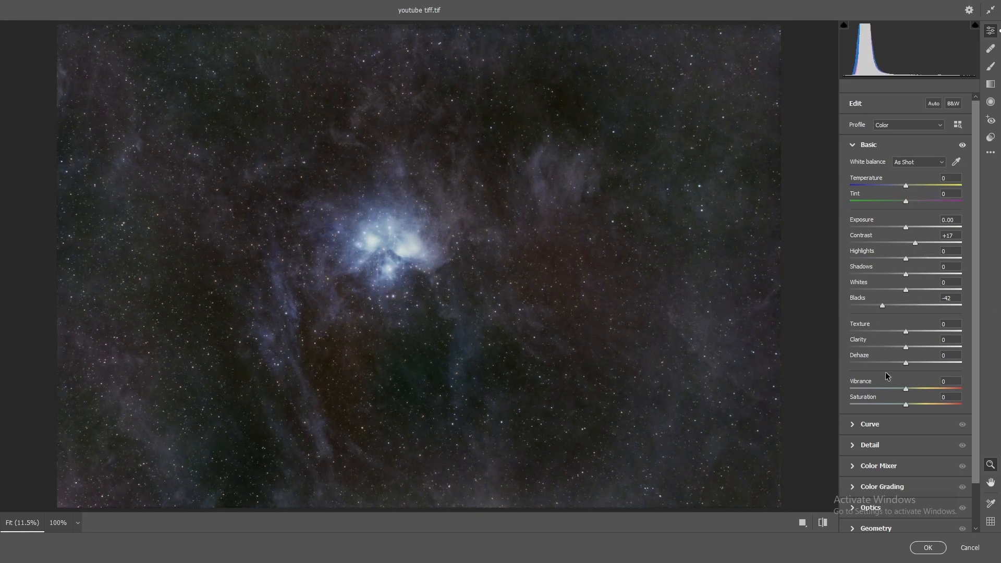
# Adjust the Color Mixer saturation, testing Blues at +100 and -100, and leave Blues and Oranges only slightly raised.
pyautogui.click(896, 468)
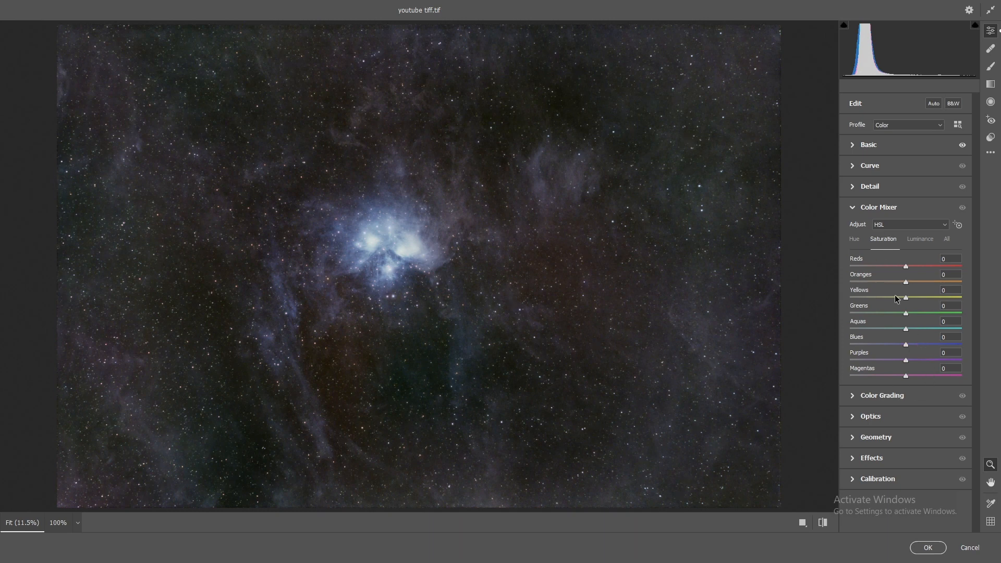
pyautogui.moveTo(907, 346); pyautogui.dragTo(968, 344)
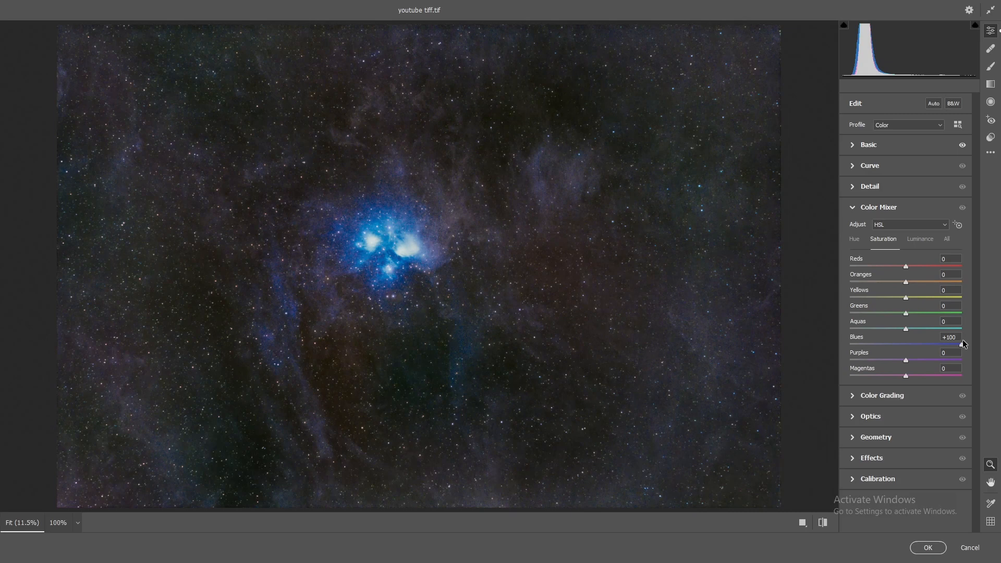
pyautogui.moveTo(963, 342); pyautogui.dragTo(812, 339)
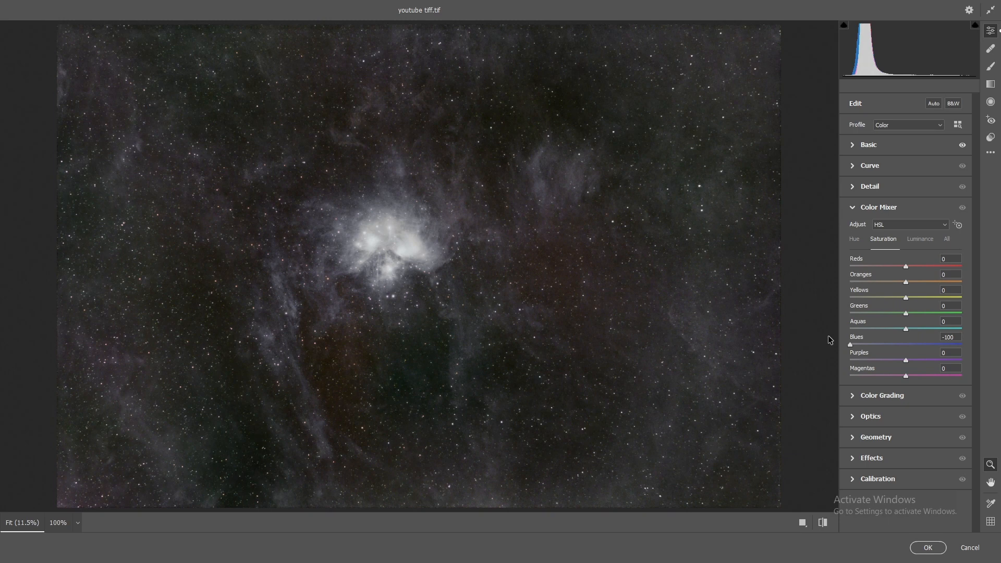
pyautogui.moveTo(850, 344); pyautogui.dragTo(912, 349)
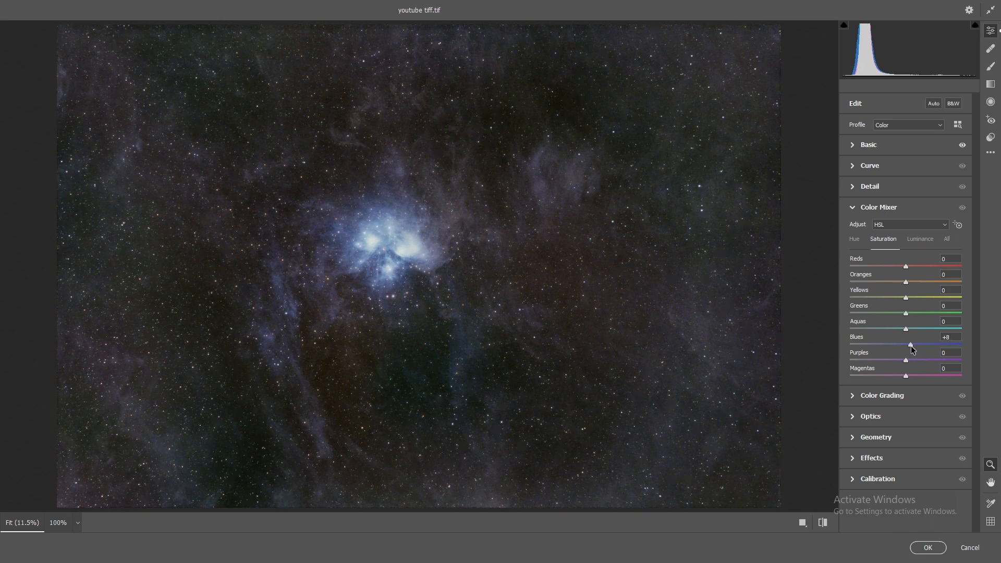
pyautogui.moveTo(912, 350)
pyautogui.mouseDown()
pyautogui.moveTo(953, 349)
pyautogui.moveTo(907, 353)
pyautogui.mouseUp()
pyautogui.moveTo(906, 283); pyautogui.dragTo(984, 283)
pyautogui.moveTo(911, 283); pyautogui.dragTo(910, 283)
# Raise the basic Vibrance and Saturation slightly and apply the Camera Raw adjustments to the image.
pyautogui.click(868, 144)
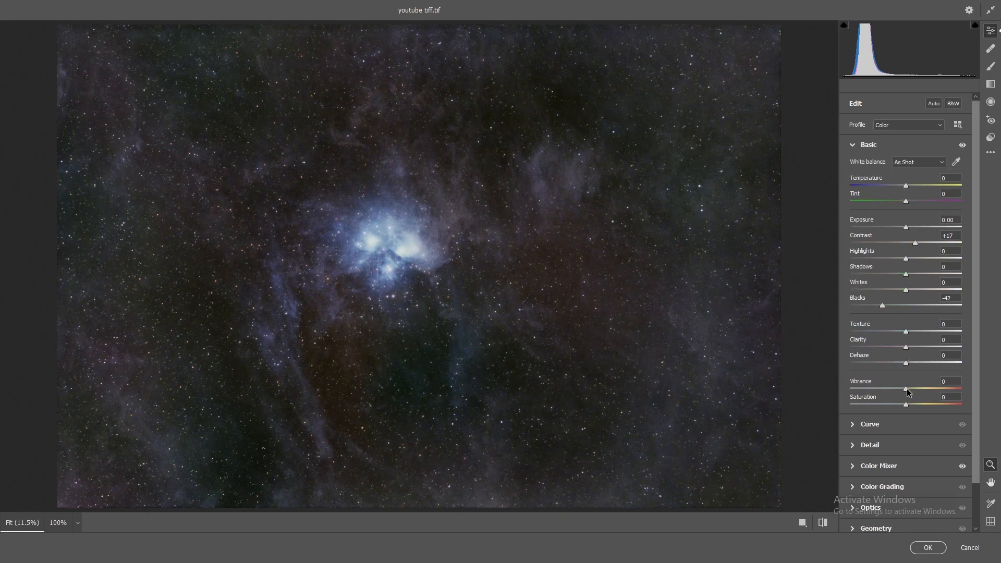
pyautogui.moveTo(907, 393); pyautogui.dragTo(910, 395)
pyautogui.moveTo(905, 406); pyautogui.dragTo(909, 406)
pyautogui.click(928, 547)
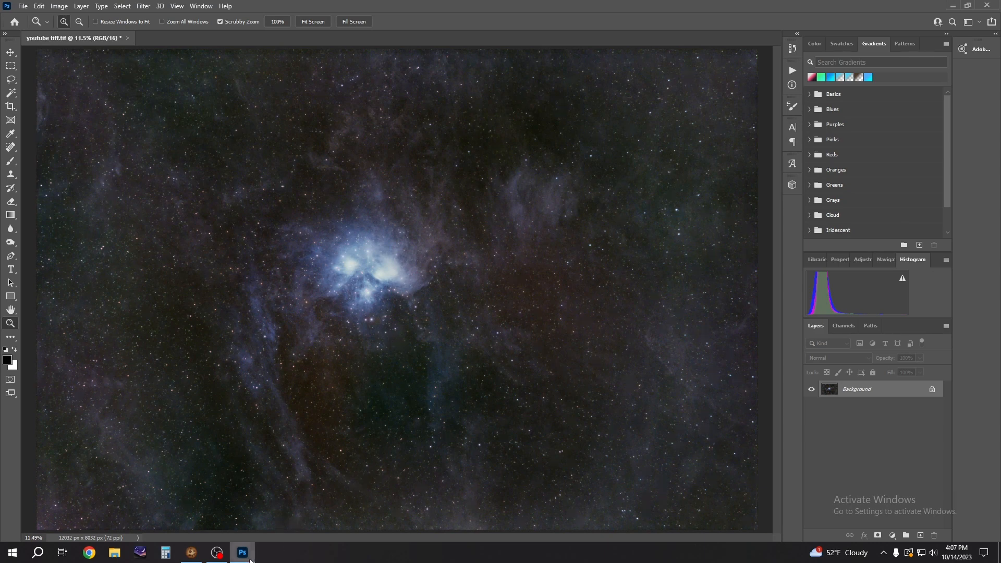
# Quit Photoshop with the edited image open.
pyautogui.moveTo(250, 561)
pyautogui.click(988, 7)
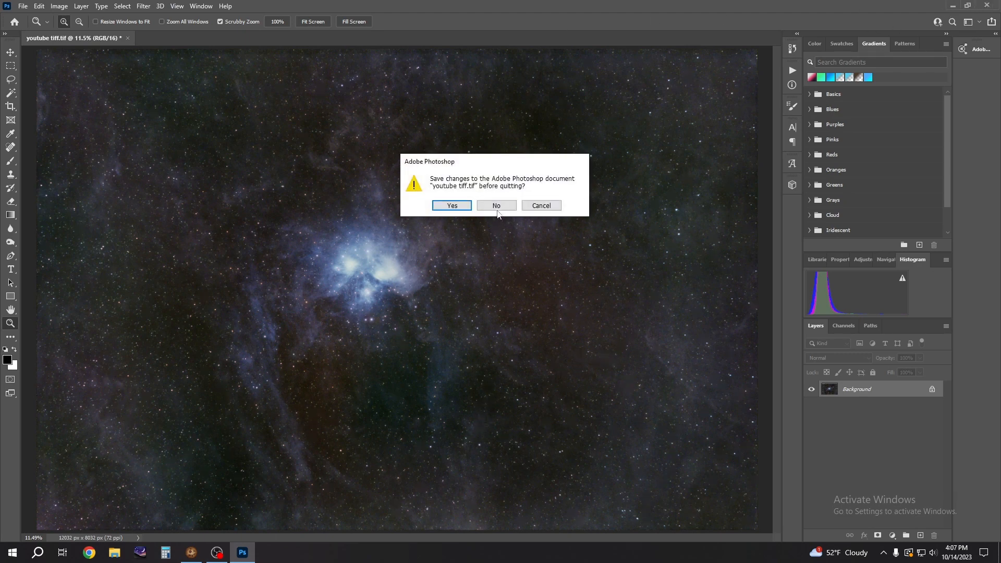